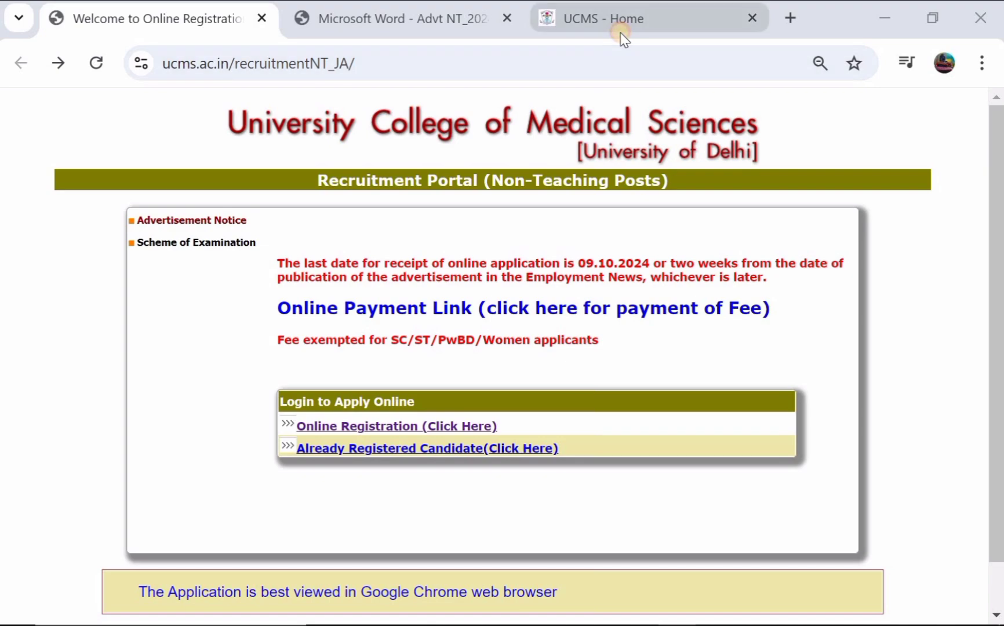
- Switch to the UCMS homepage and scroll to the Notifications listing the Junior Assistant advertisement
click(621, 35)
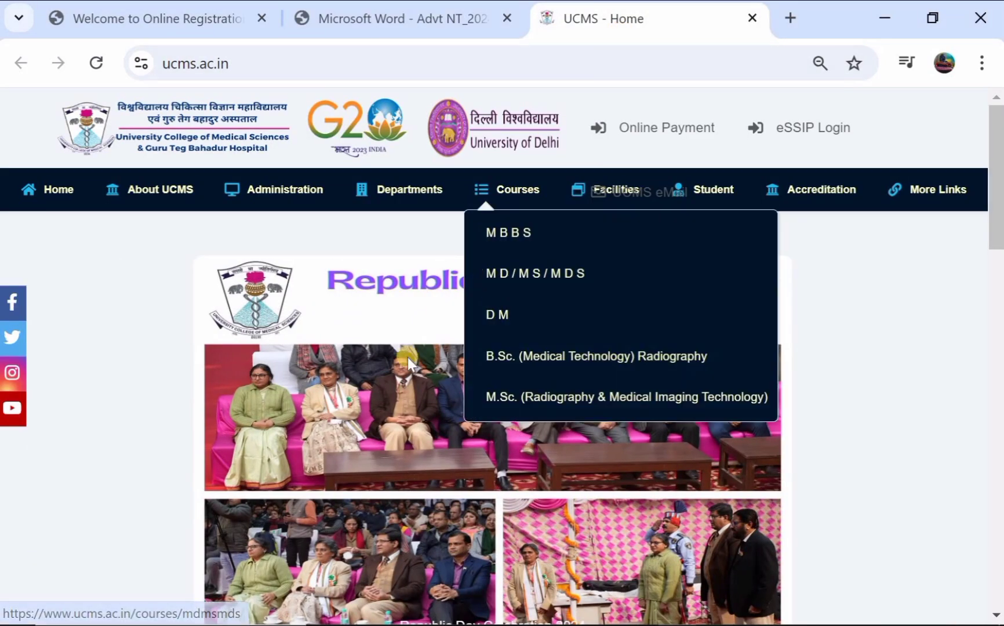
scroll(408, 358, down, 2)
scroll(408, 357, down, 2)
scroll(408, 357, down, 4)
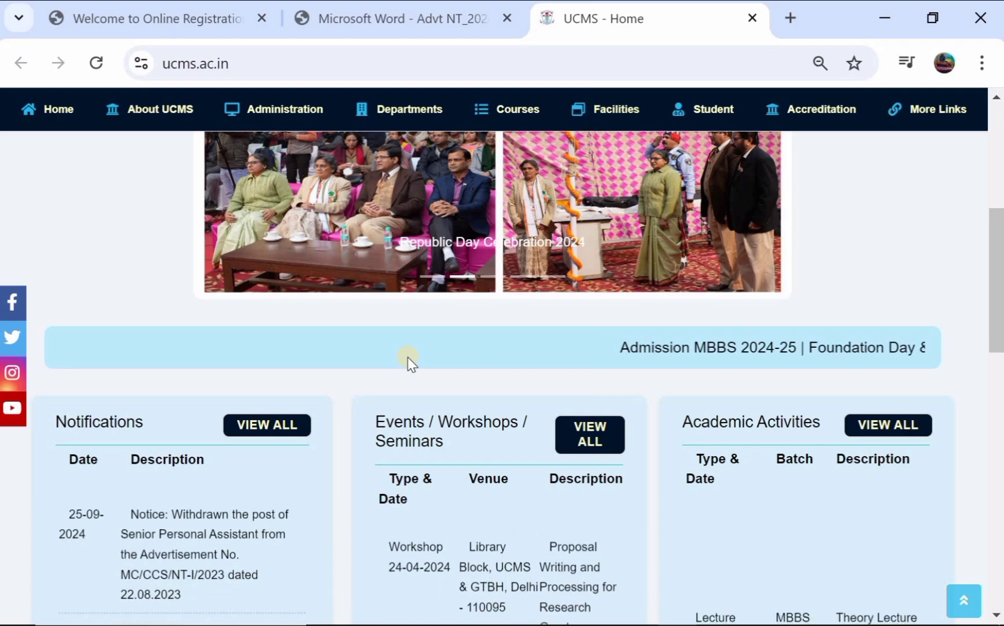
scroll(408, 357, down, 1)
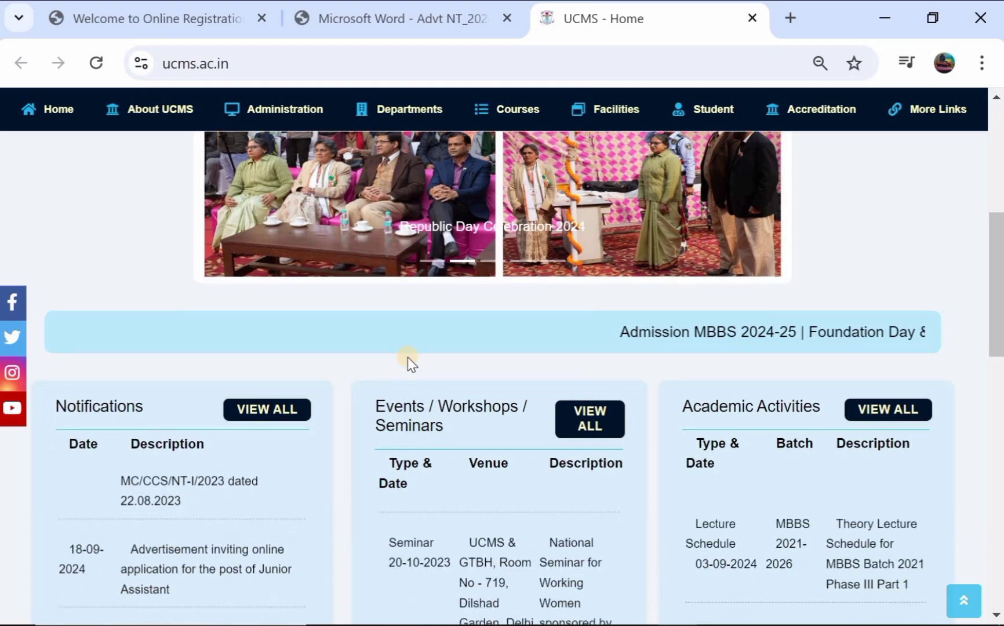
scroll(408, 357, up, 2)
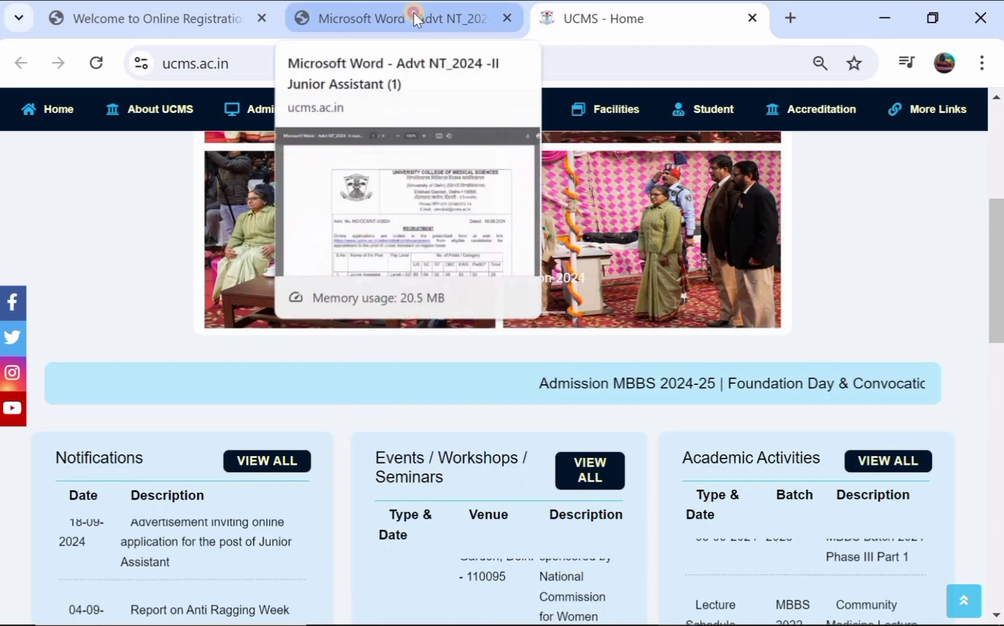
- Read the Junior Assistant recruitment advertisement PDF from page 1 through the page 6 document list
click(413, 13)
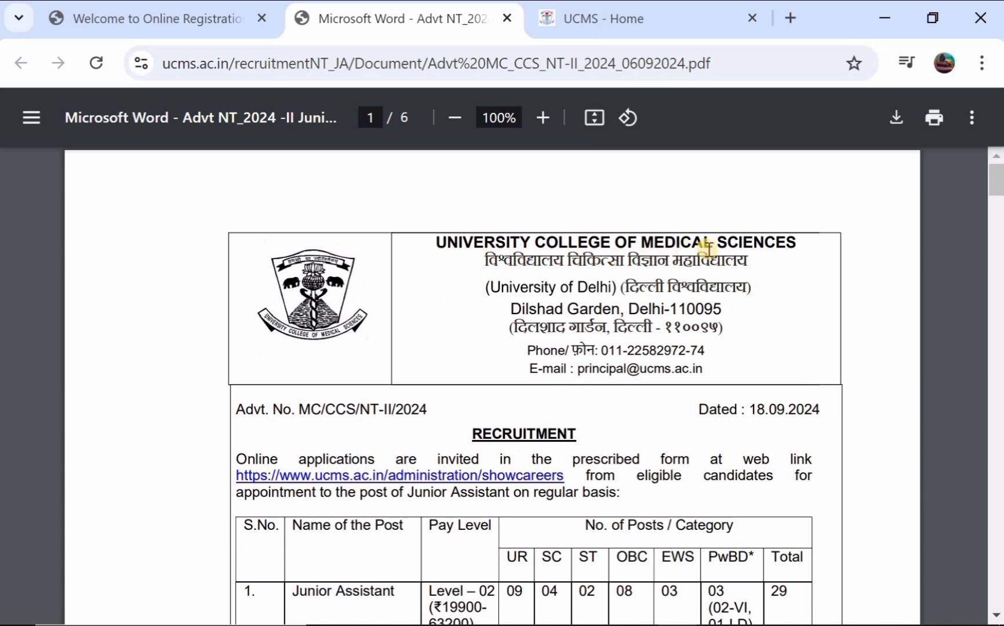
scroll(567, 339, down, 2)
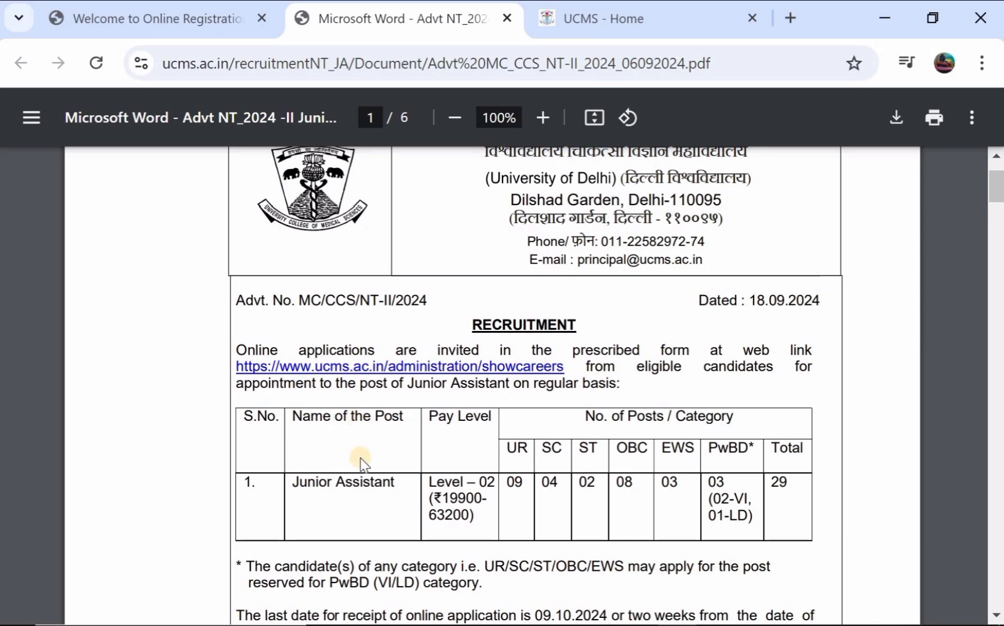
scroll(389, 483, down, 1)
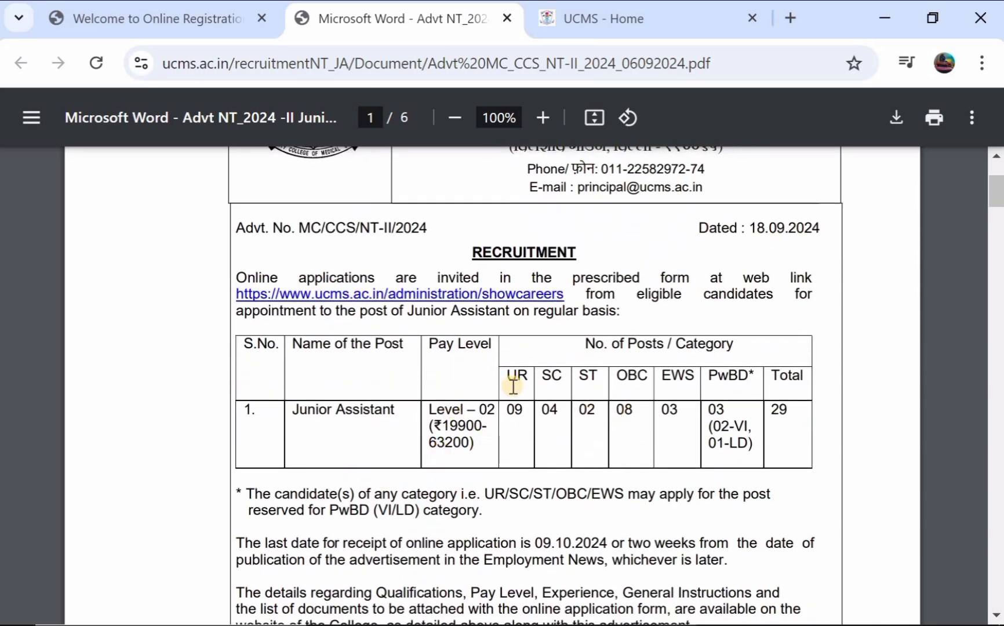
scroll(600, 410, down, 10)
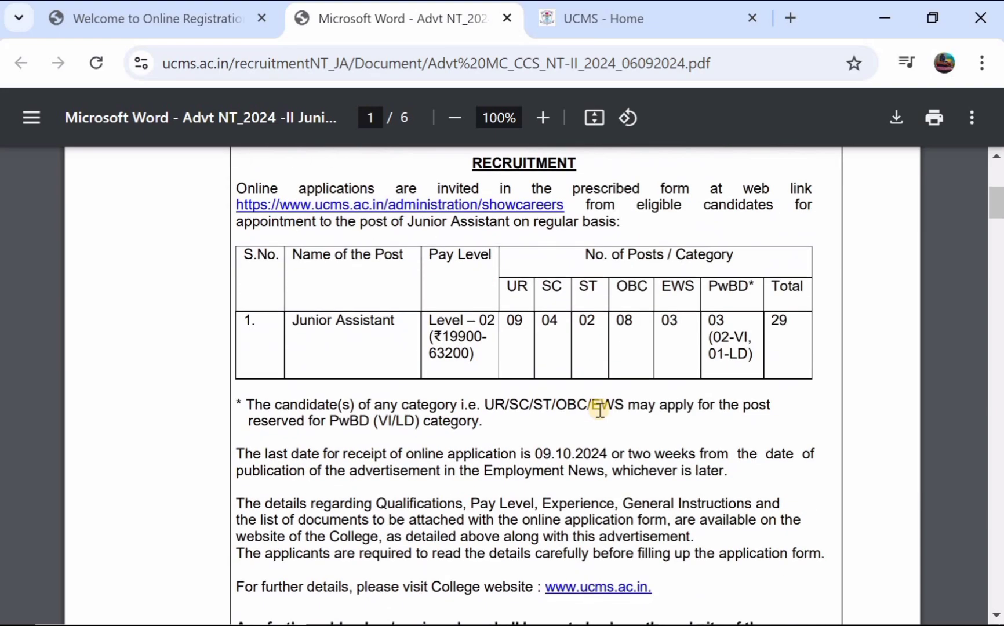
scroll(600, 410, down, 6)
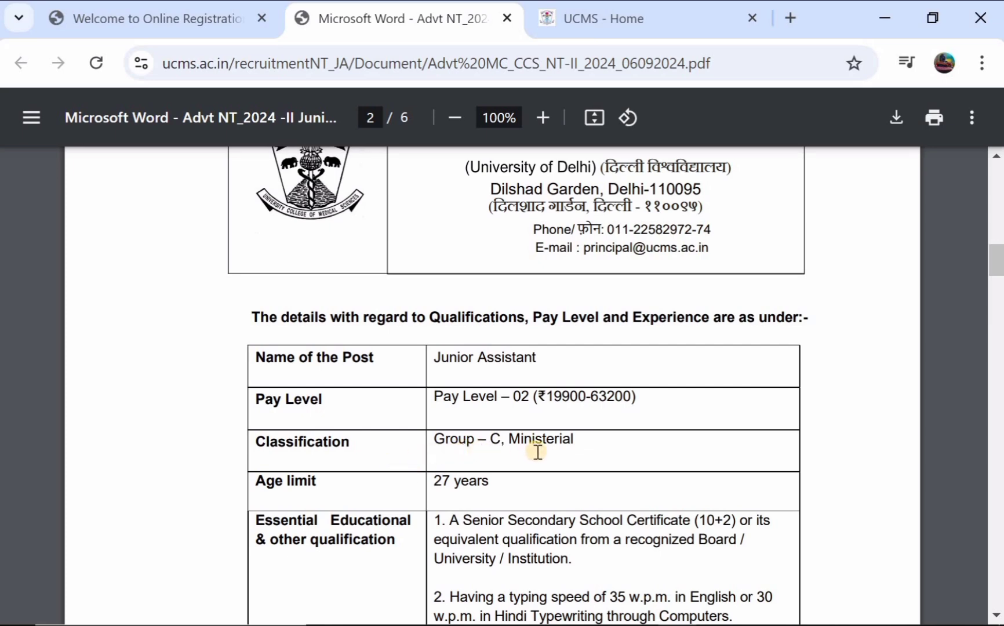
scroll(538, 452, down, 2)
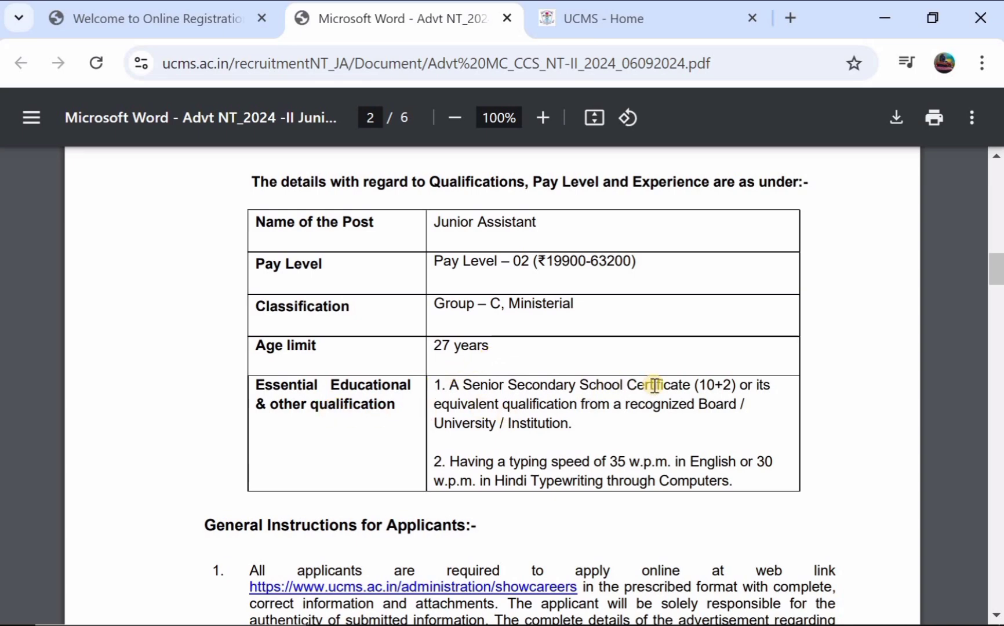
scroll(468, 435, down, 1)
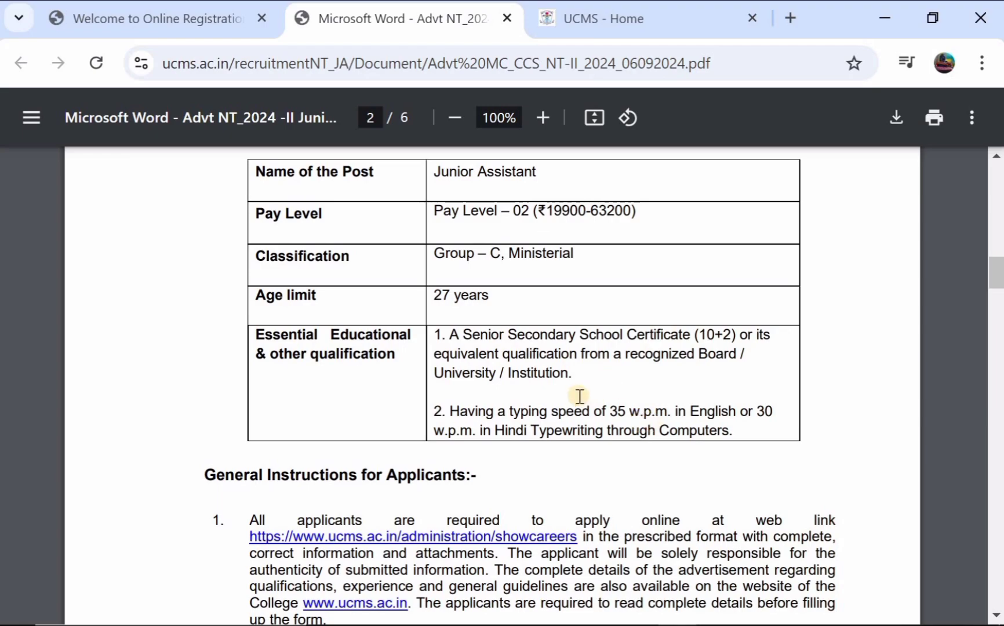
scroll(579, 396, down, 12)
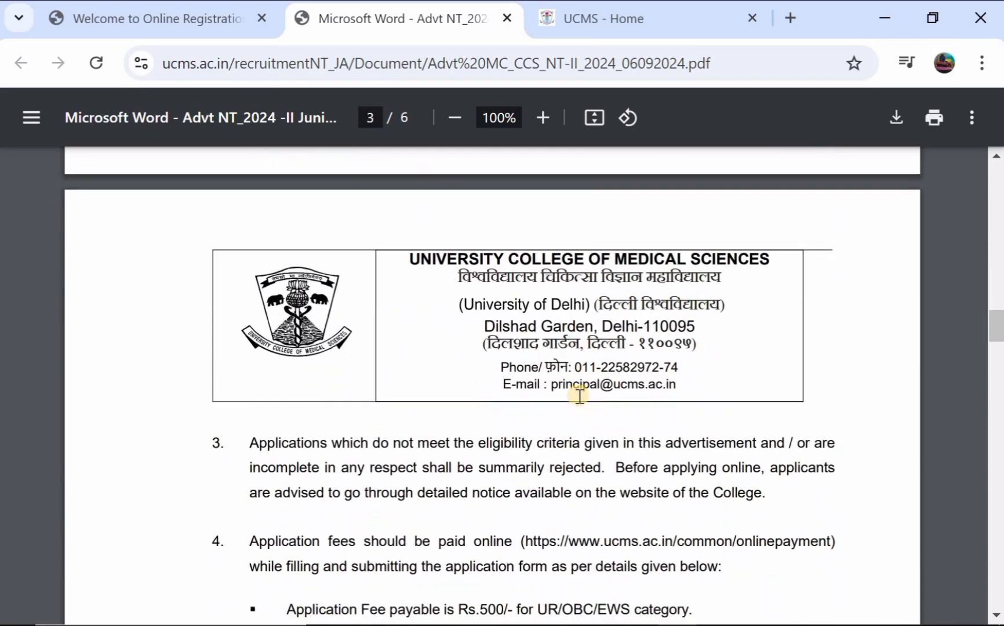
scroll(579, 396, down, 13)
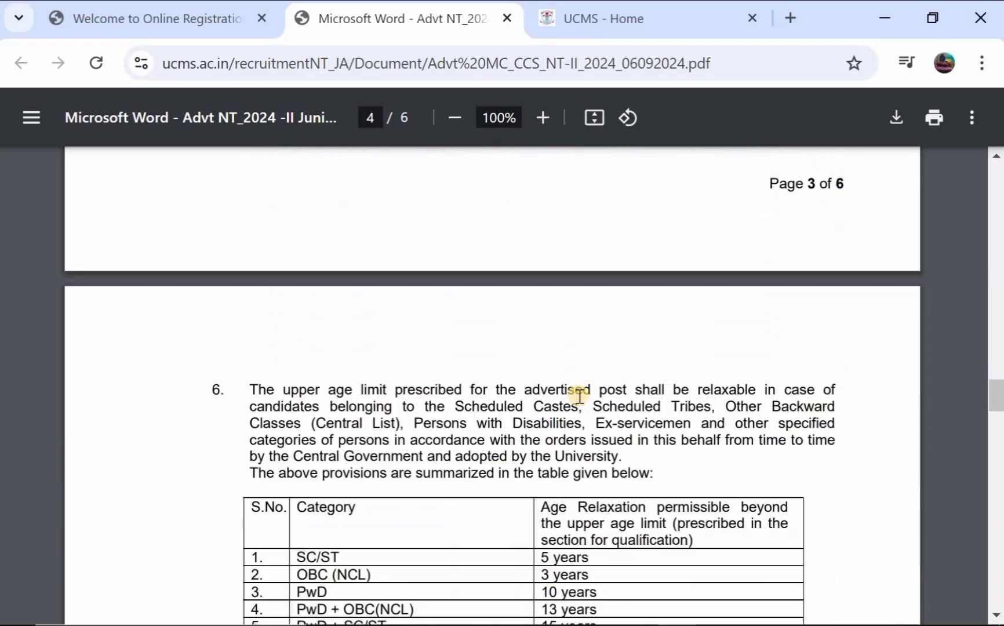
scroll(580, 396, down, 12)
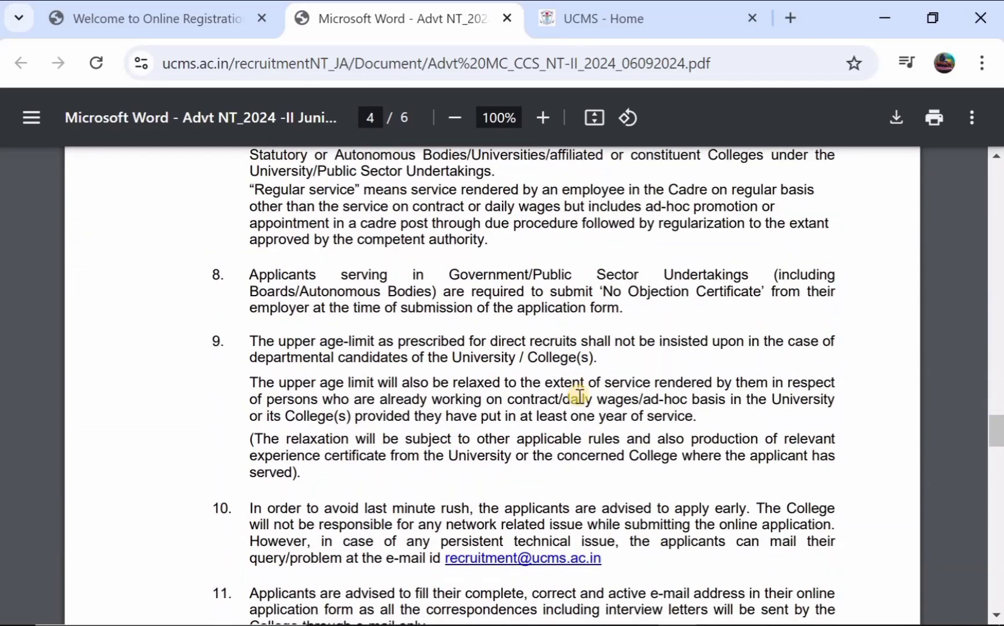
scroll(580, 396, down, 13)
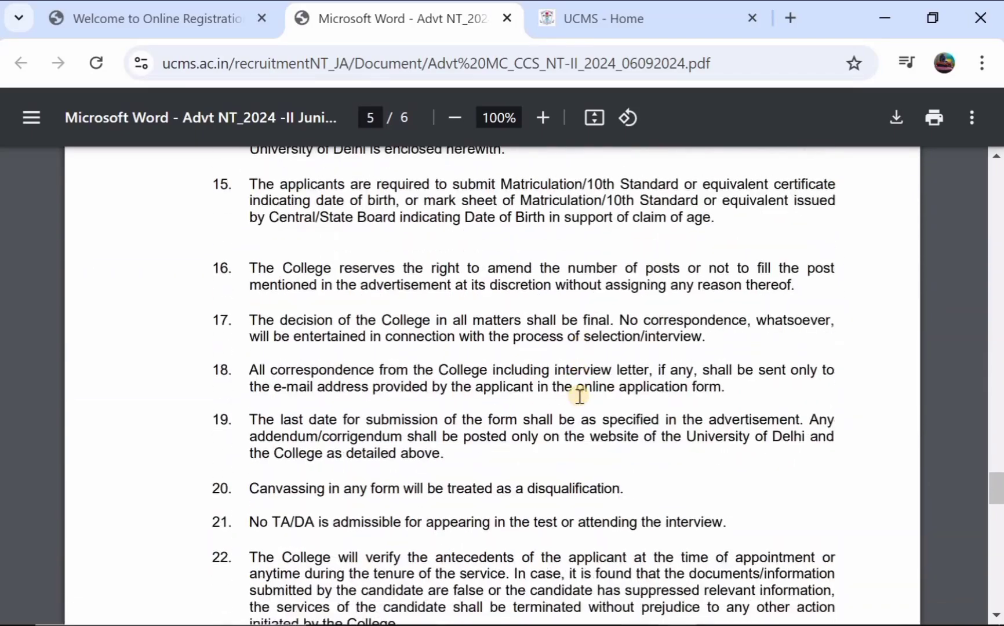
scroll(580, 396, down, 12)
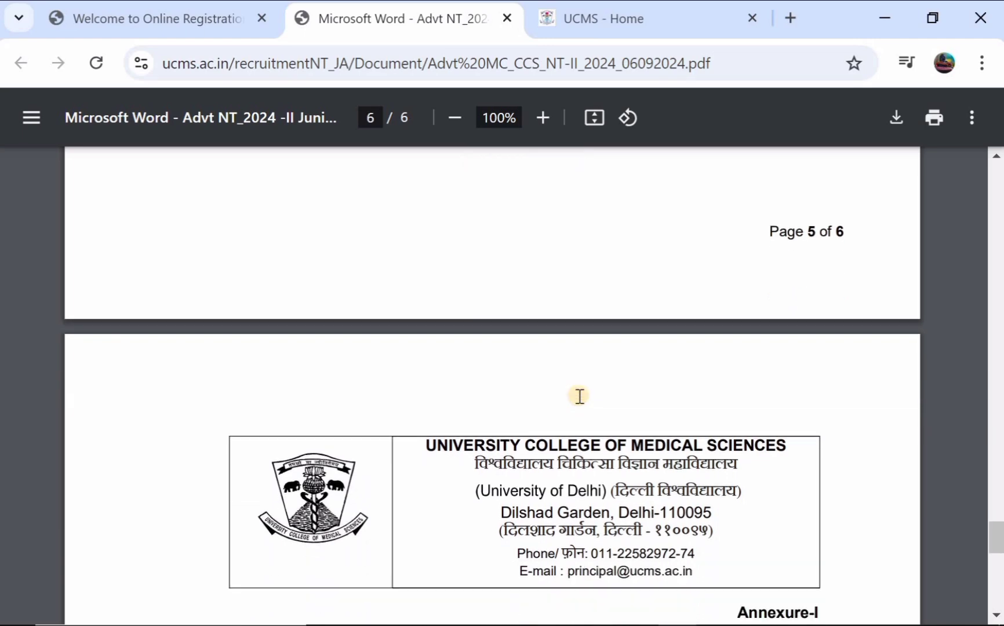
scroll(579, 396, down, 3)
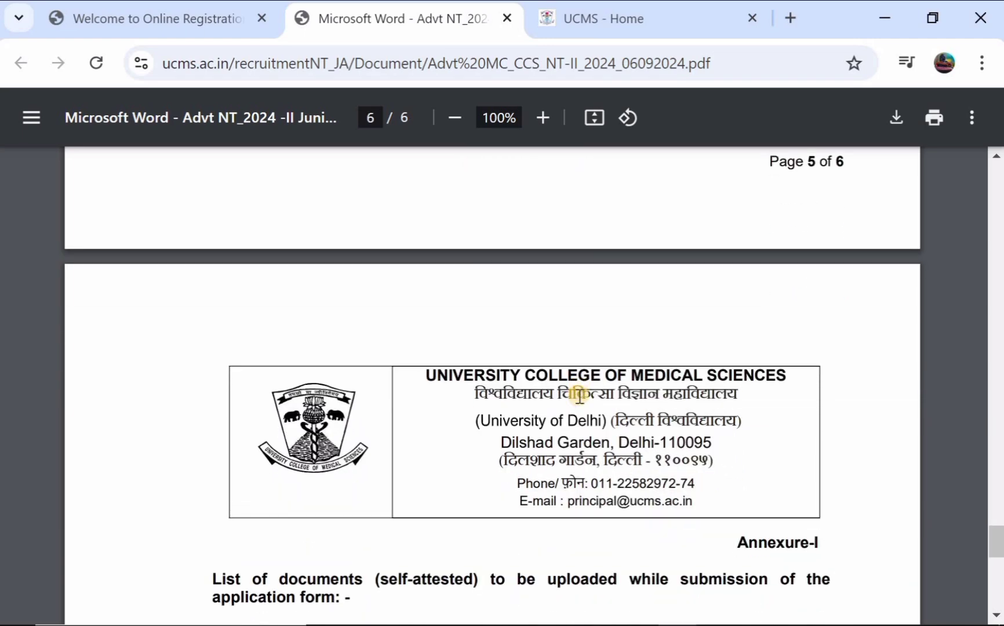
scroll(580, 395, up, 13)
scroll(580, 396, down, 20)
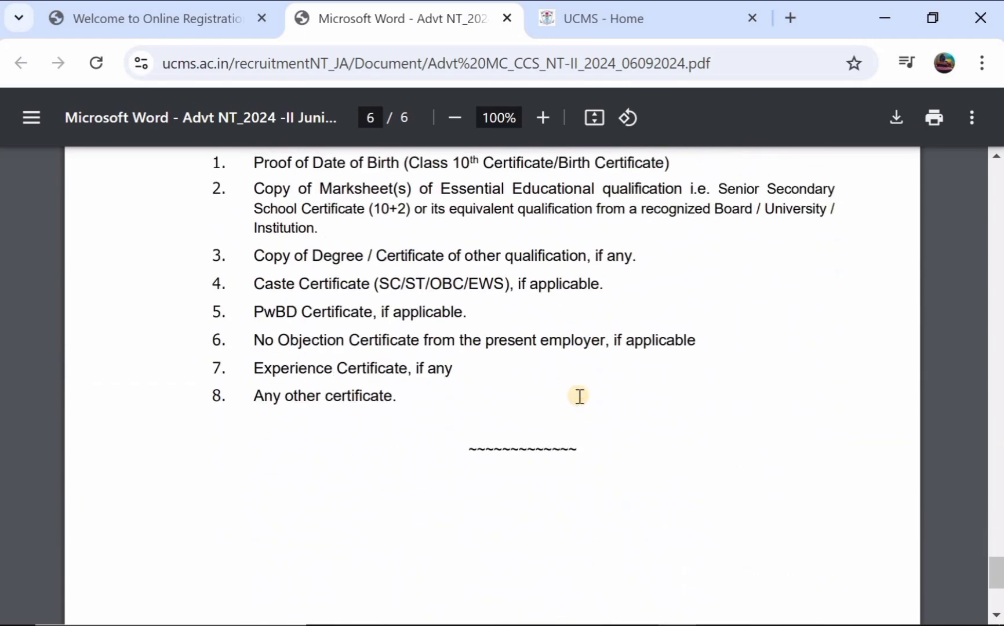
scroll(580, 396, down, 1)
- Return to the Non-Teaching Posts recruitment portal tab with its online registration options
key(ctrl+shift+Tab)
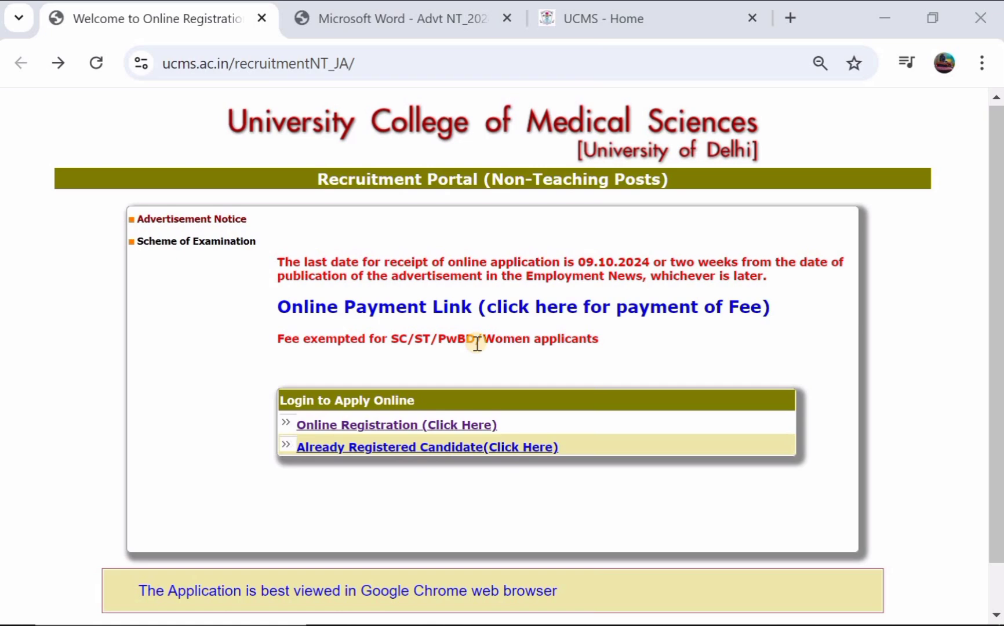
scroll(477, 343, down, 1)
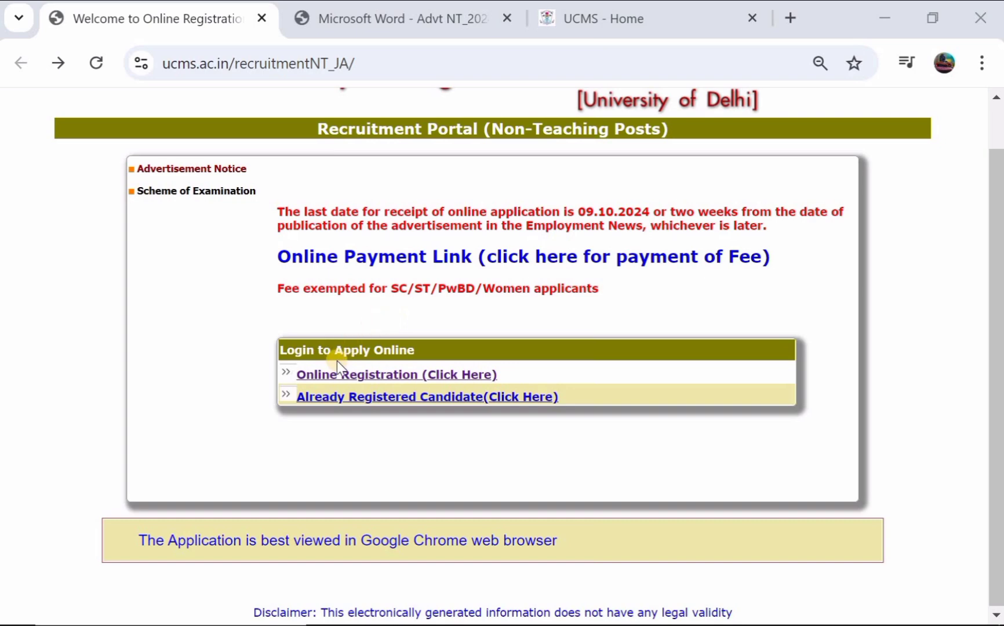
- Open Online Registration, enter the applicant's name and register the new account
click(357, 378)
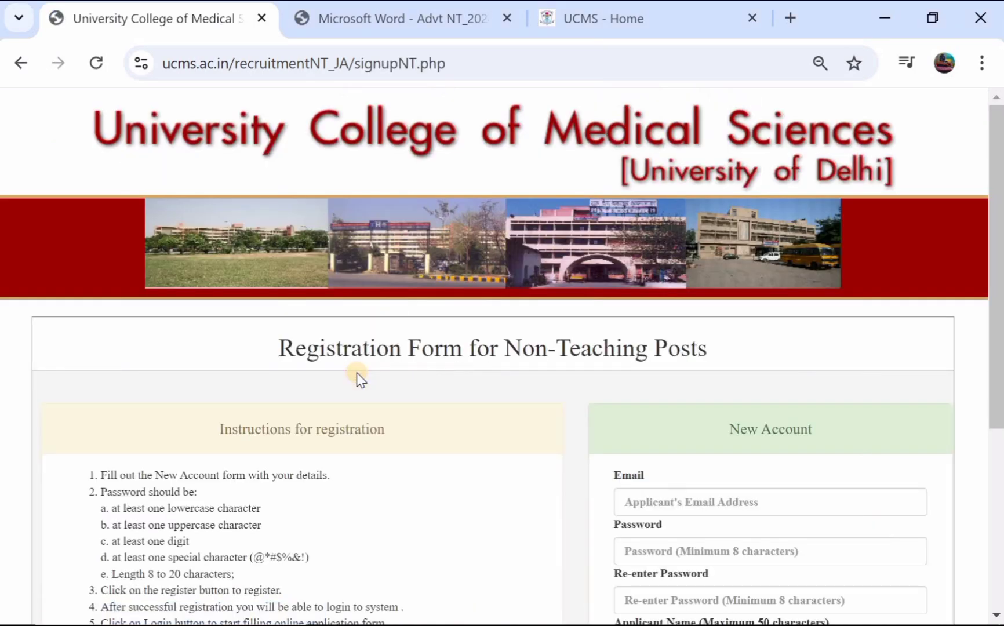
scroll(360, 378, down, 3)
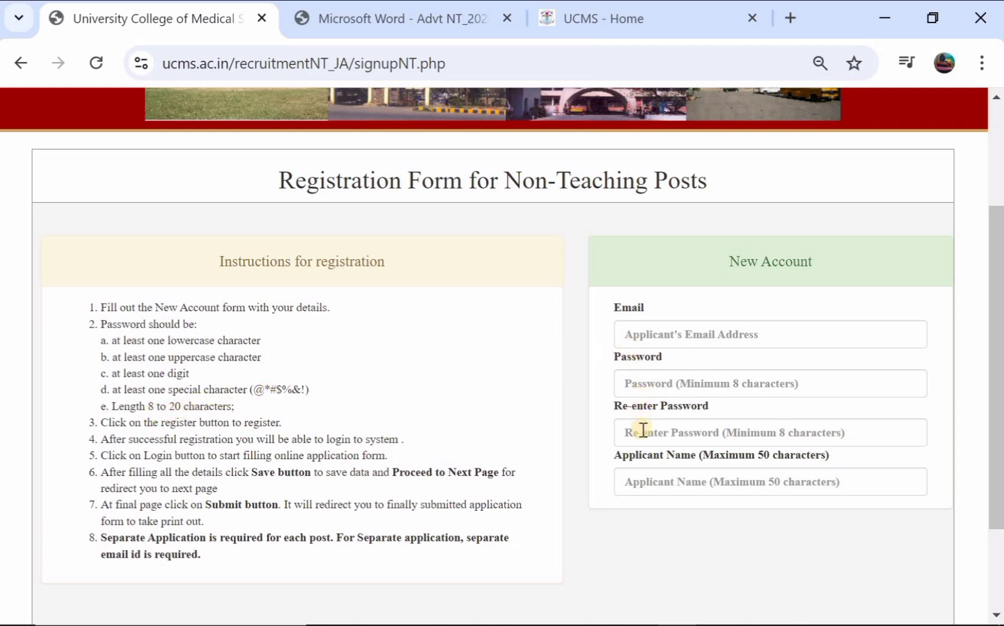
click(679, 489)
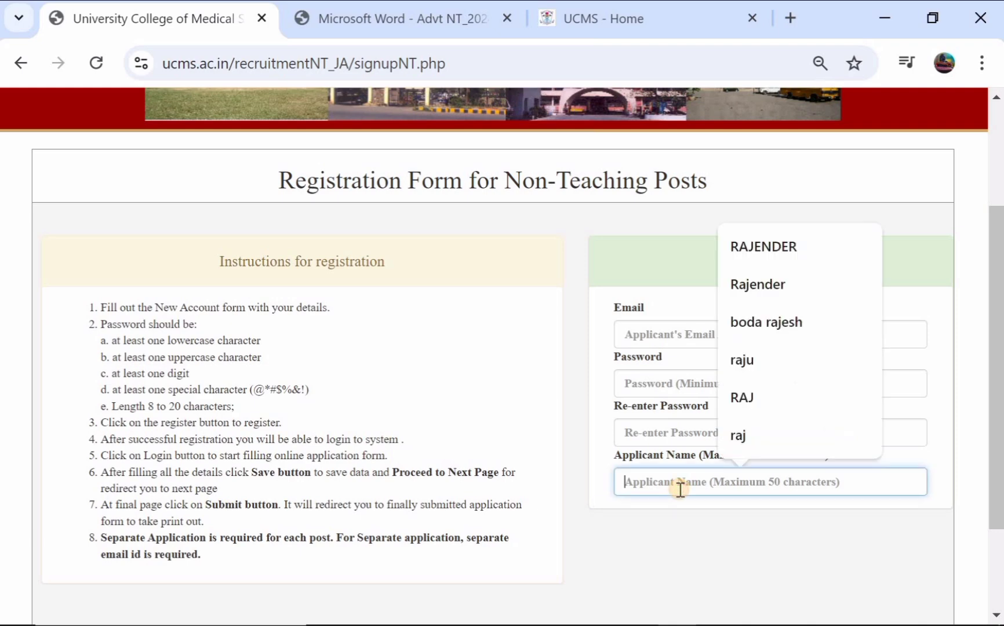
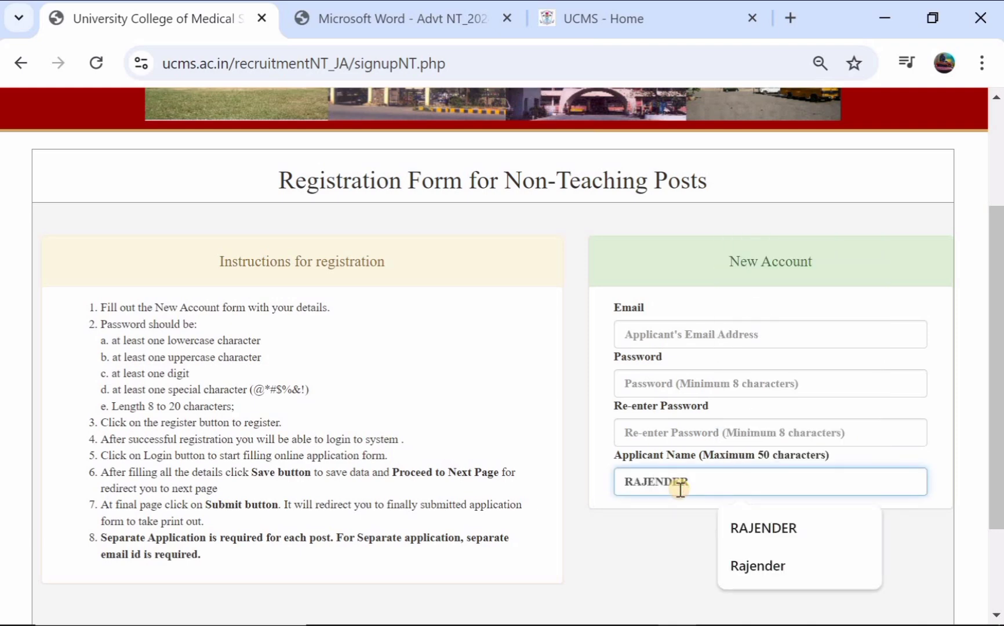
scroll(644, 507, down, 2)
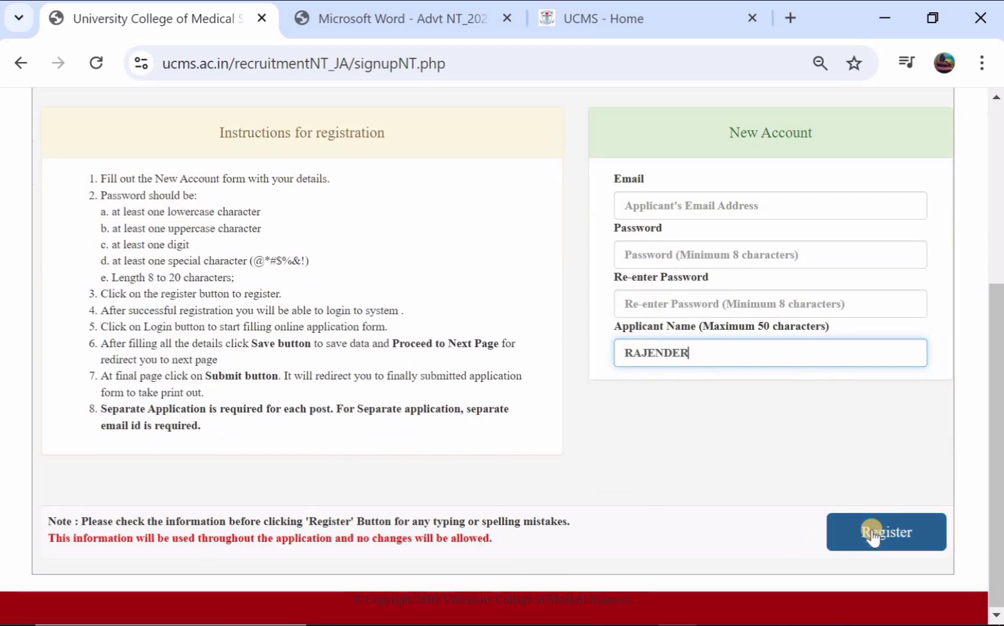
click(871, 532)
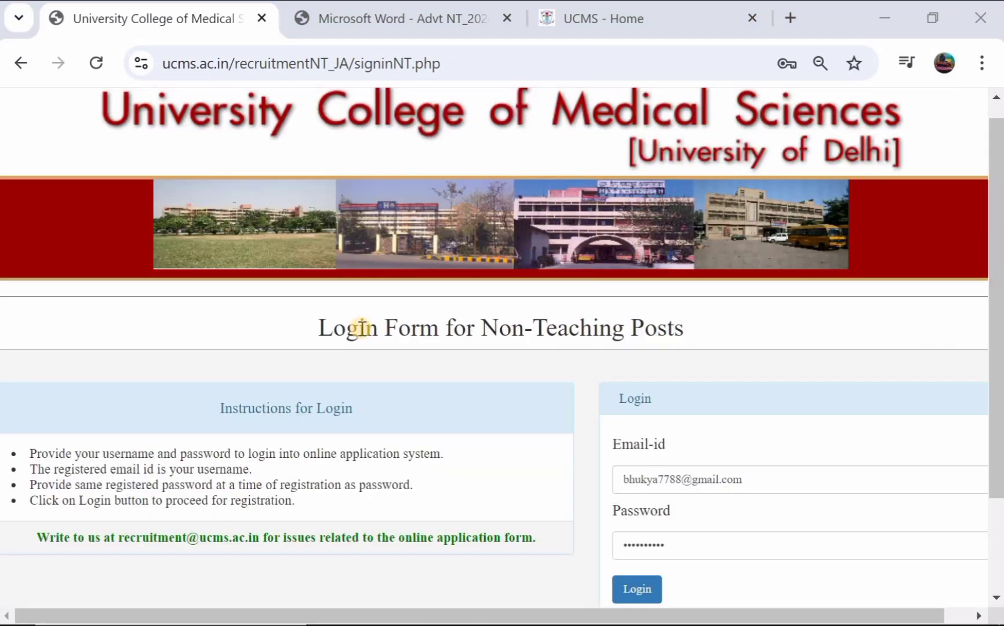
- Log in to the Non-Teaching Posts application with the prefilled email and password
scroll(361, 328, down, 3)
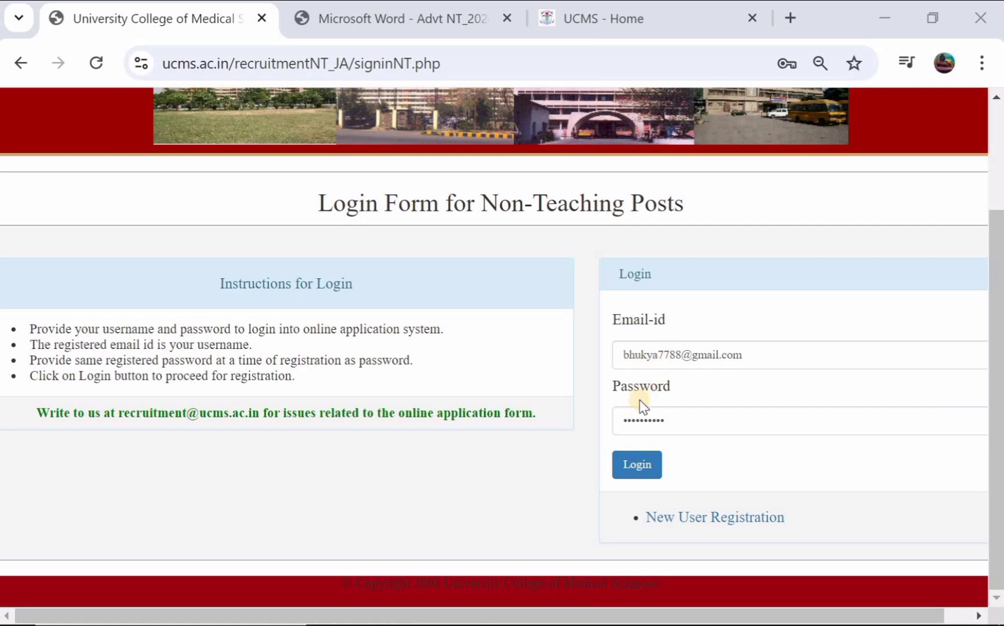
click(641, 465)
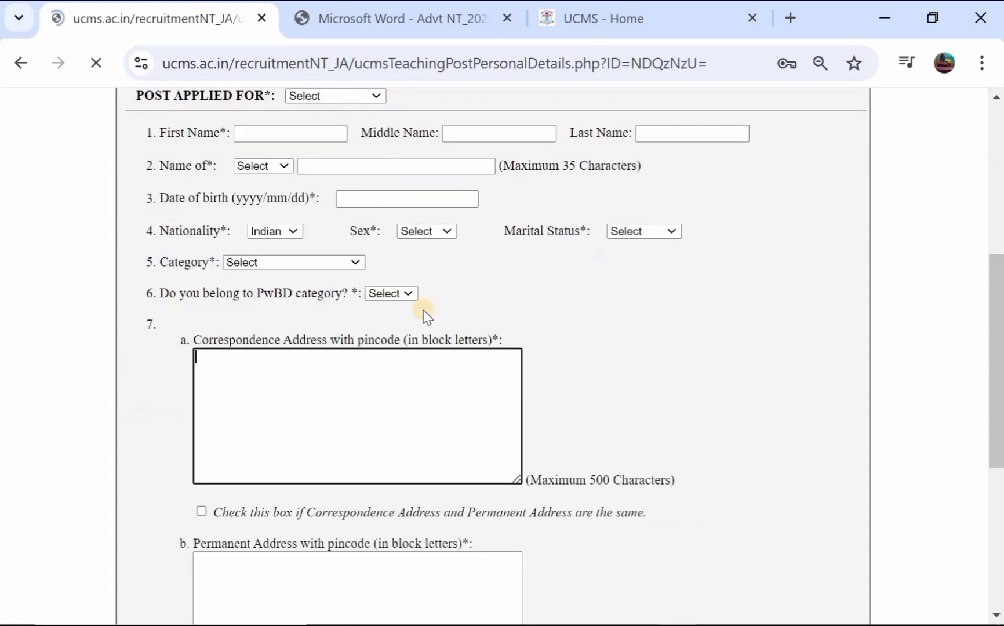
- Choose the Junior Assistant post, enter the applicant's names and the father's name
scroll(428, 317, up, 4)
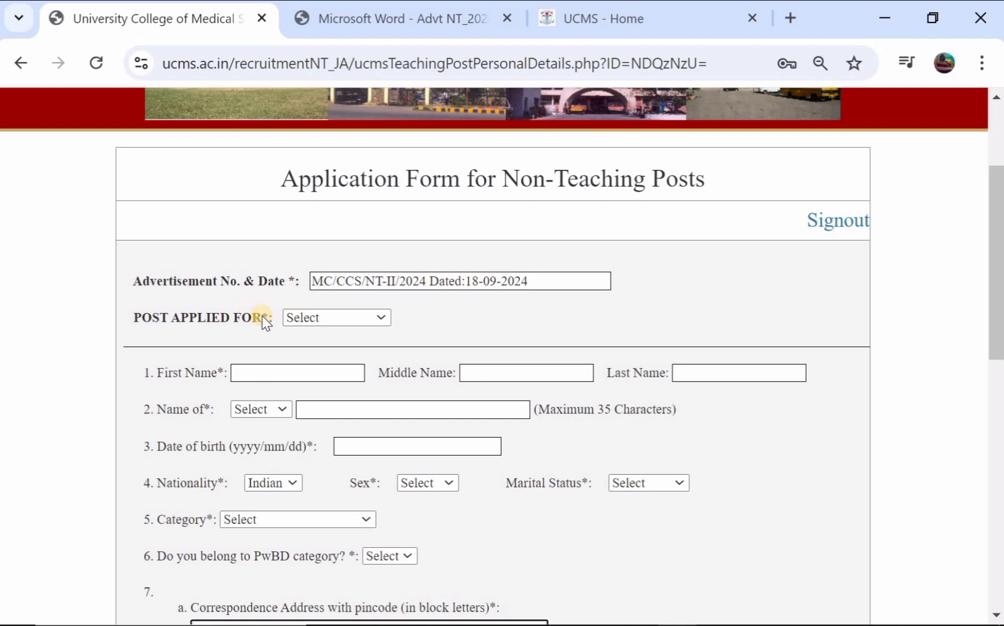
click(314, 320)
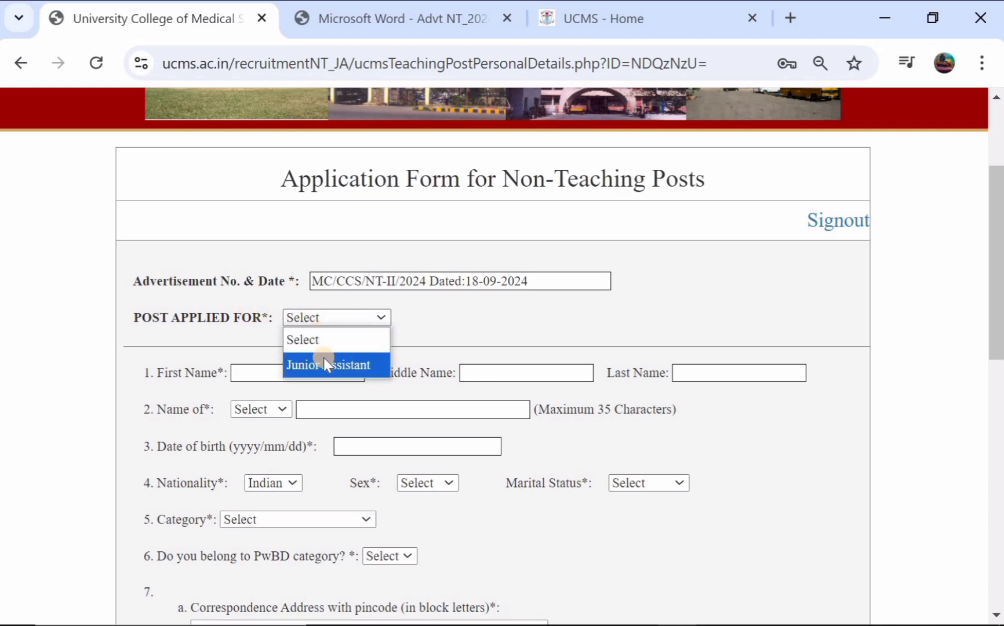
click(324, 358)
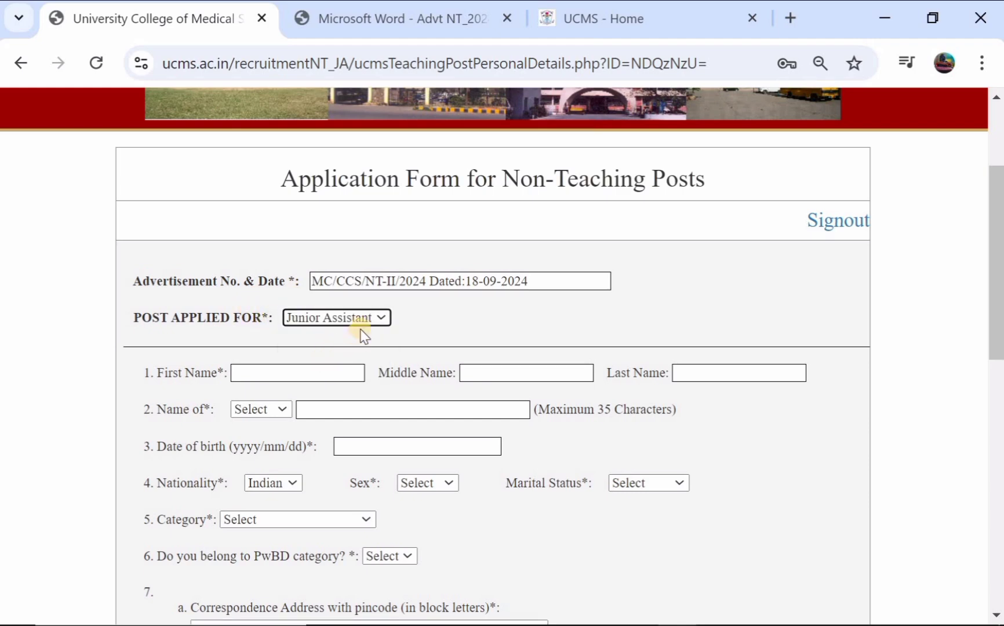
scroll(363, 335, down, 1)
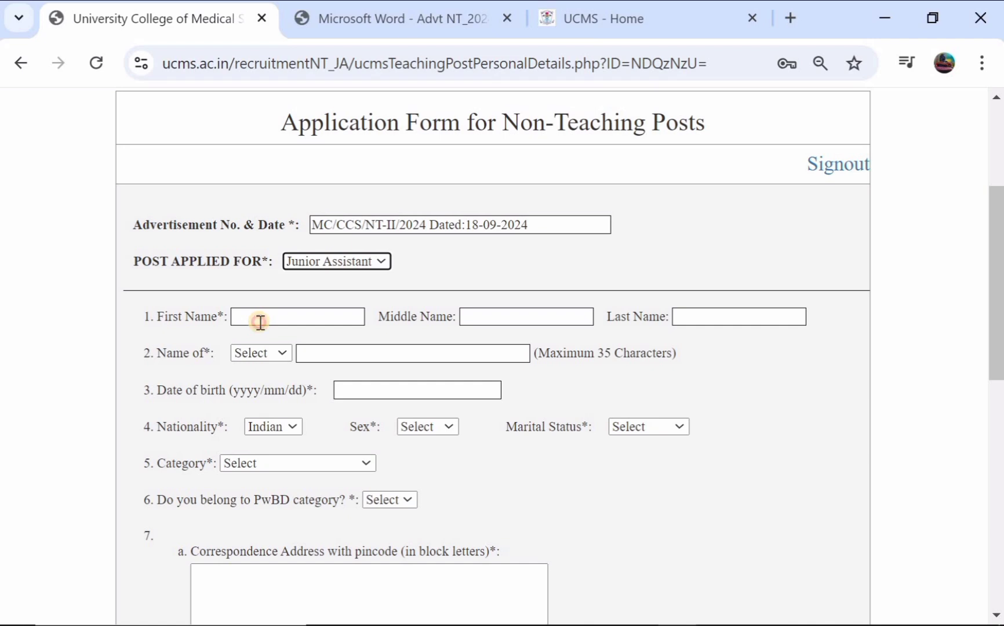
click(260, 322)
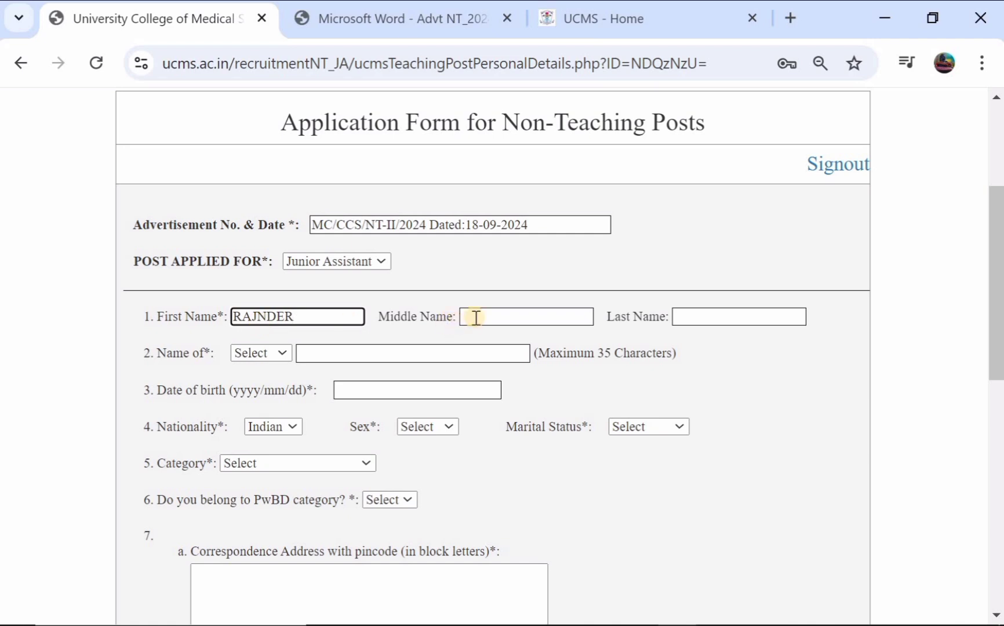
click(701, 316)
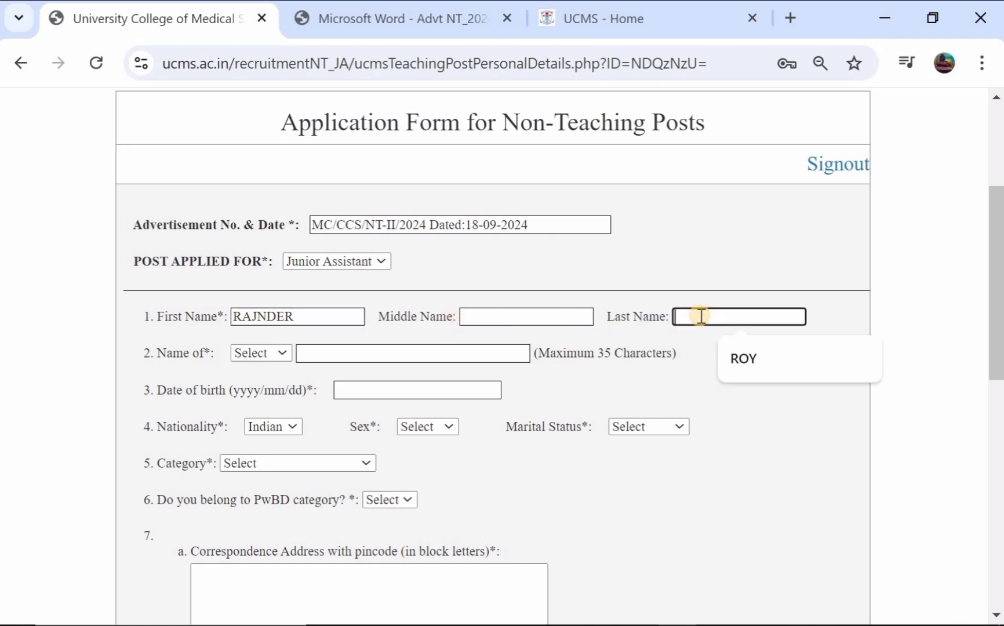
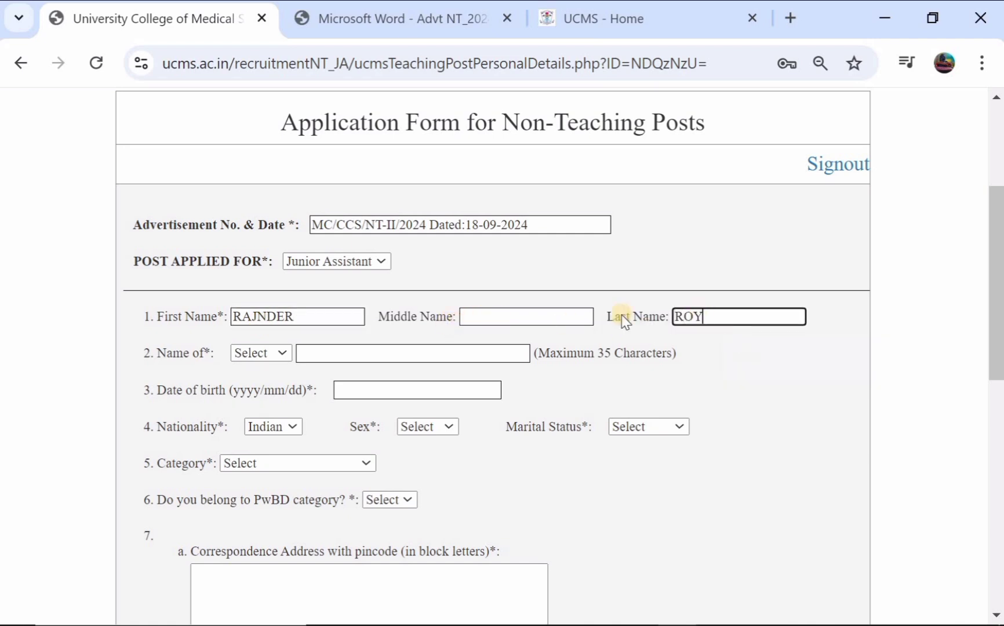
click(263, 353)
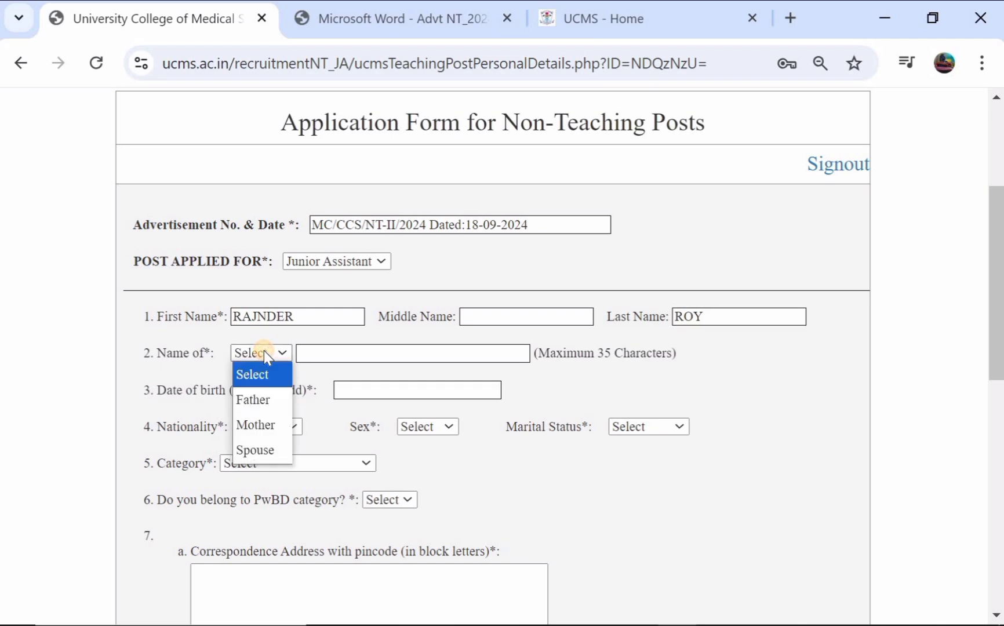
click(260, 402)
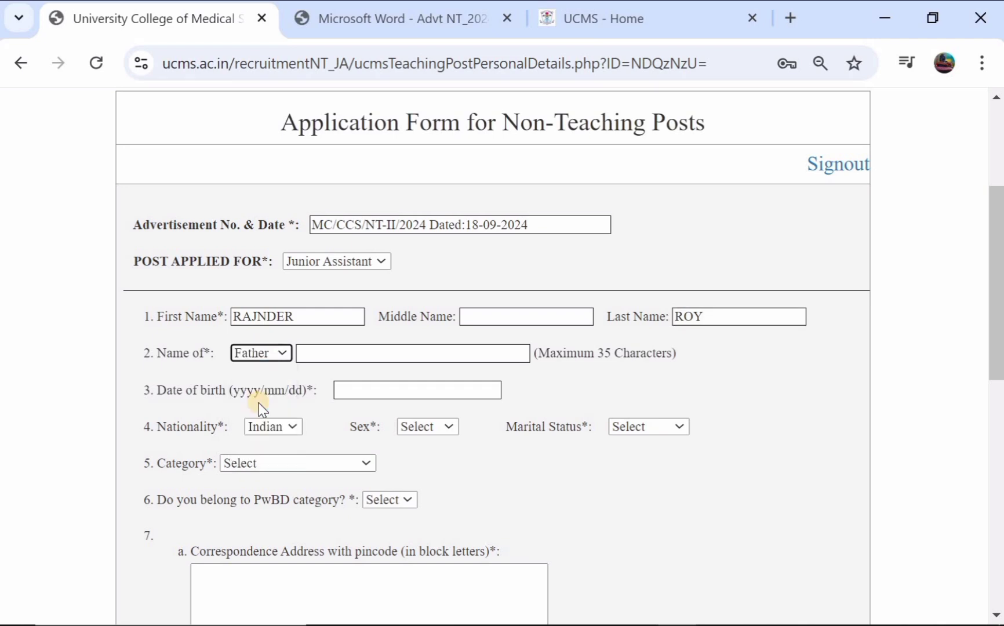
click(336, 354)
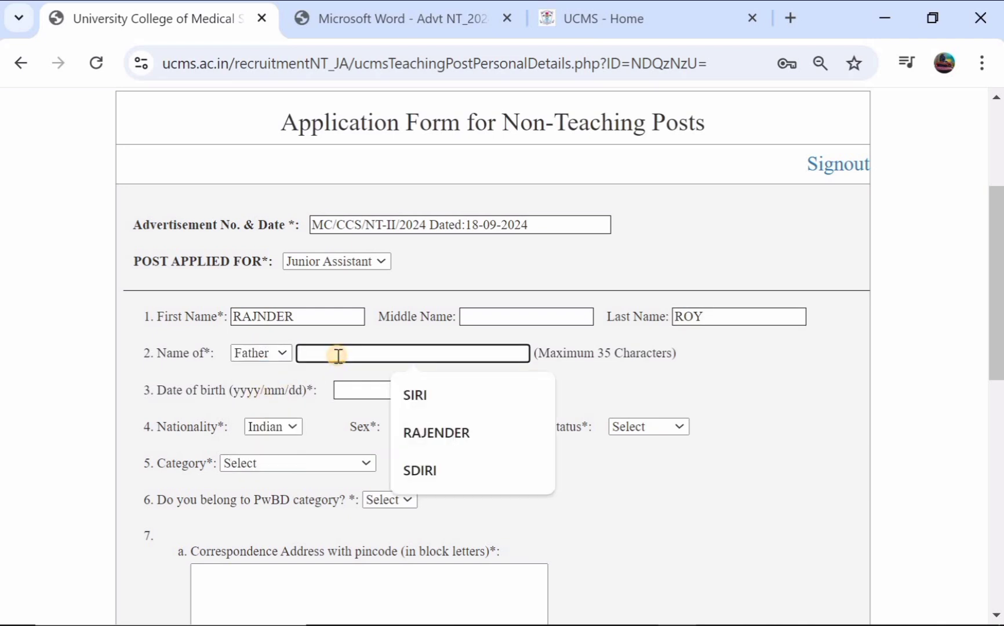
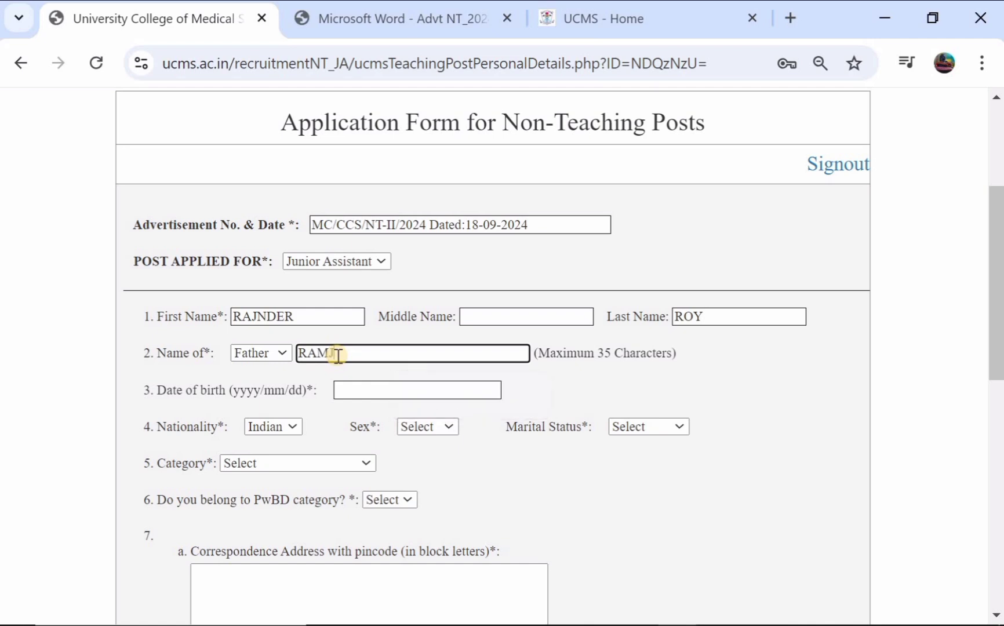
click(355, 388)
click(468, 413)
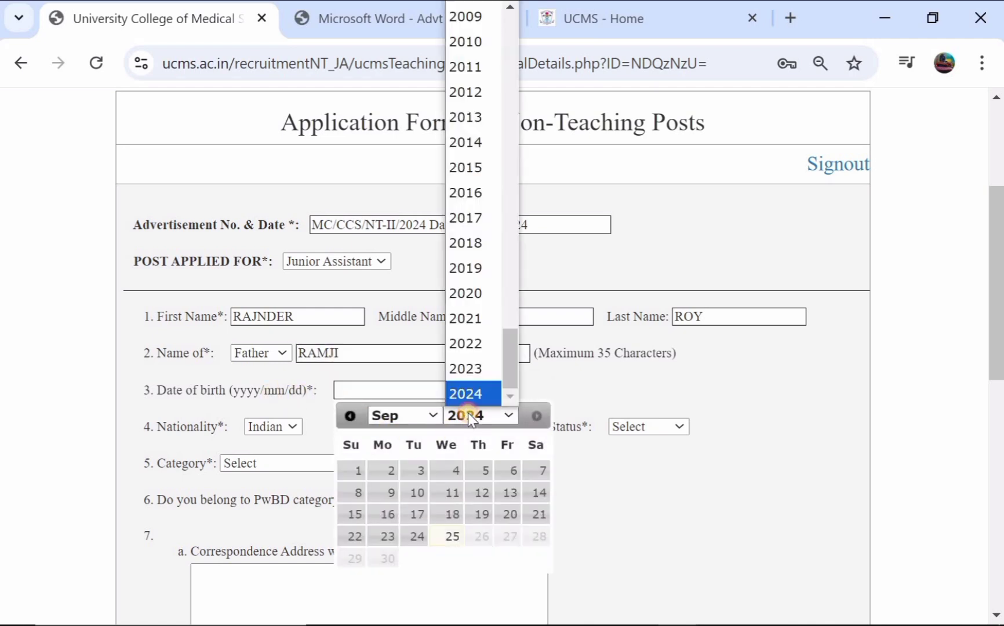
scroll(500, 184, up, 5)
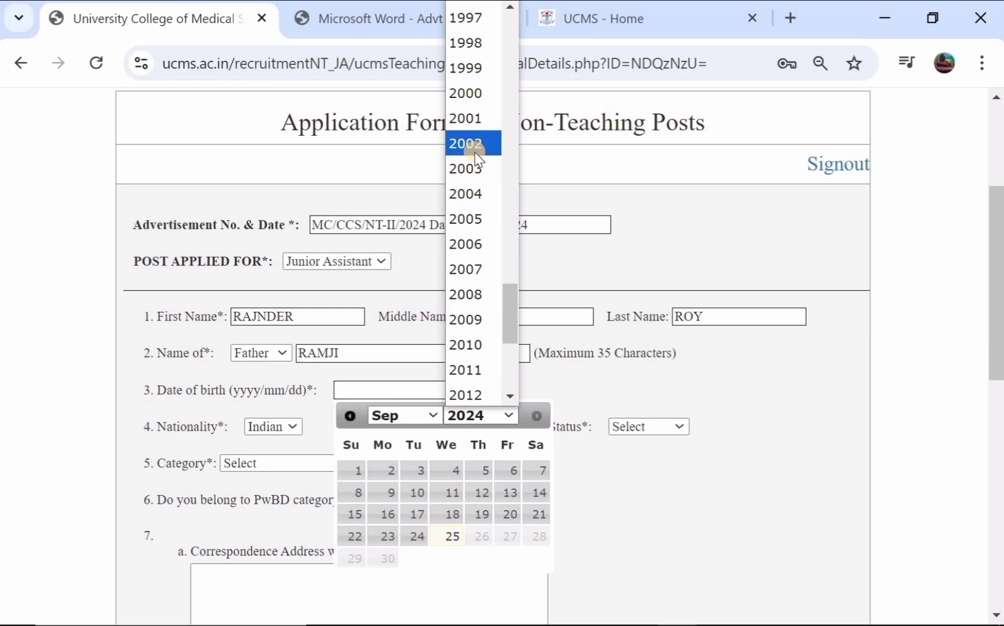
click(464, 145)
click(406, 416)
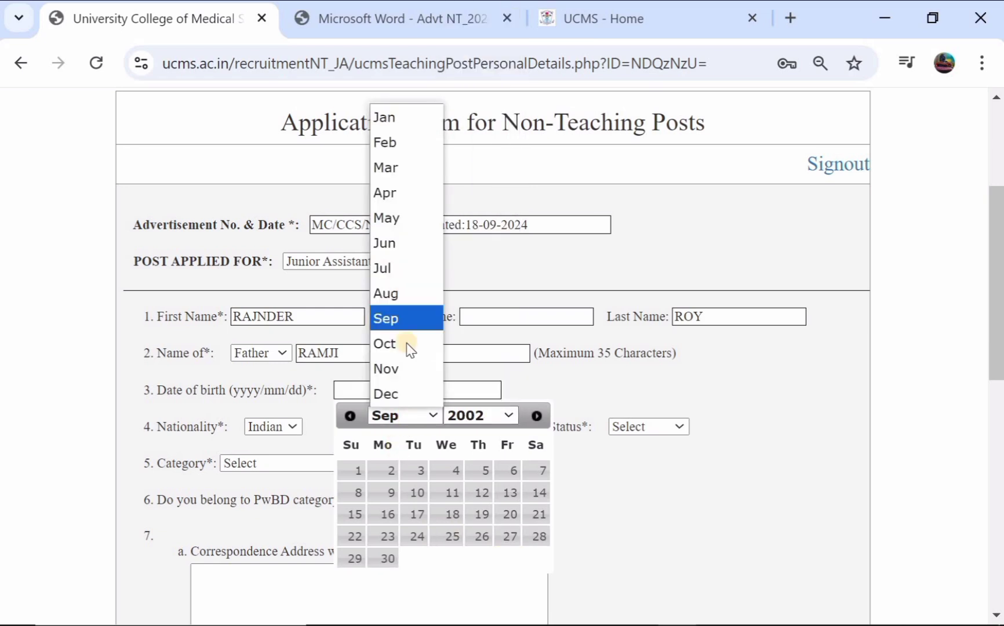
click(415, 219)
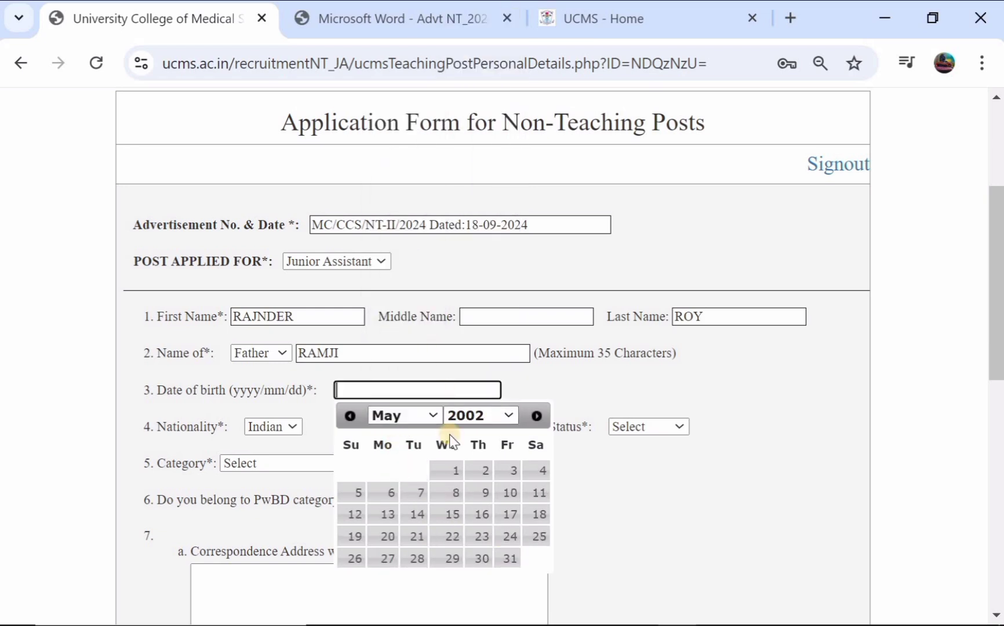
click(451, 514)
- Set sex Male, marital status Married, category OBC (Non-creamy layer) and PwBD No
scroll(336, 415, down, 1)
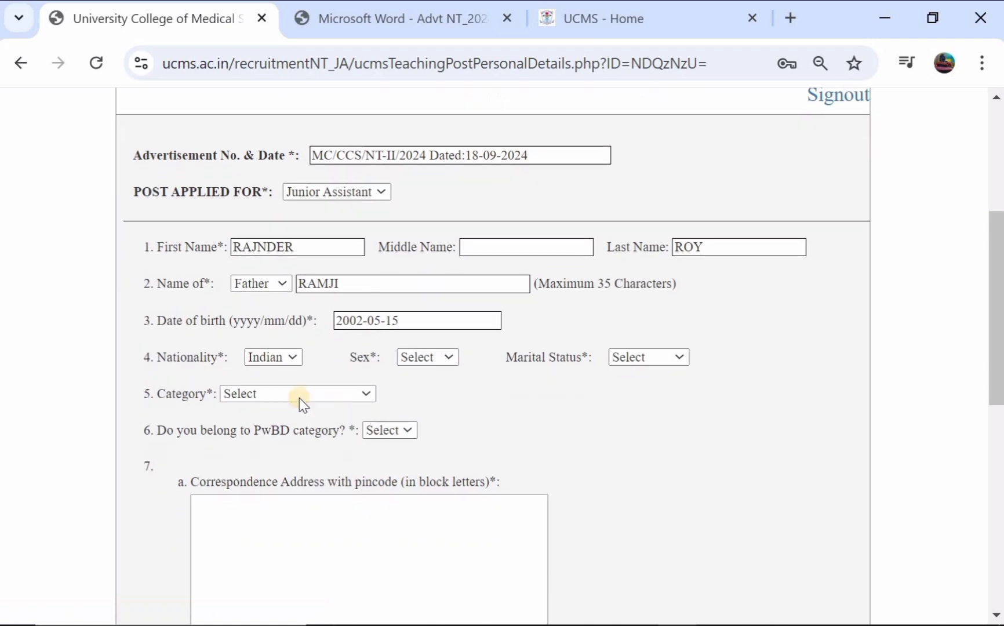
click(422, 358)
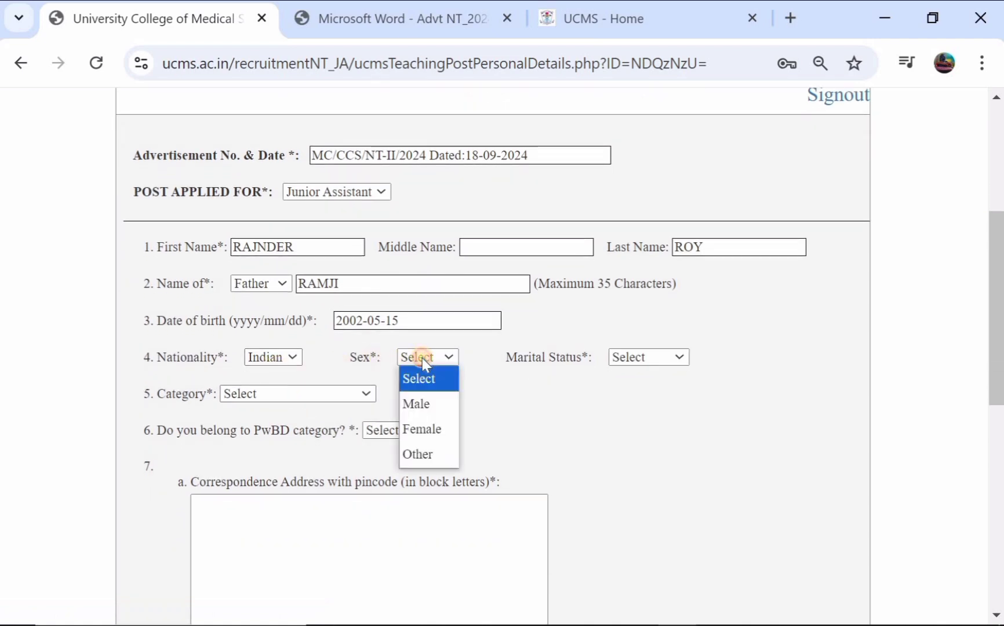
click(422, 402)
click(639, 365)
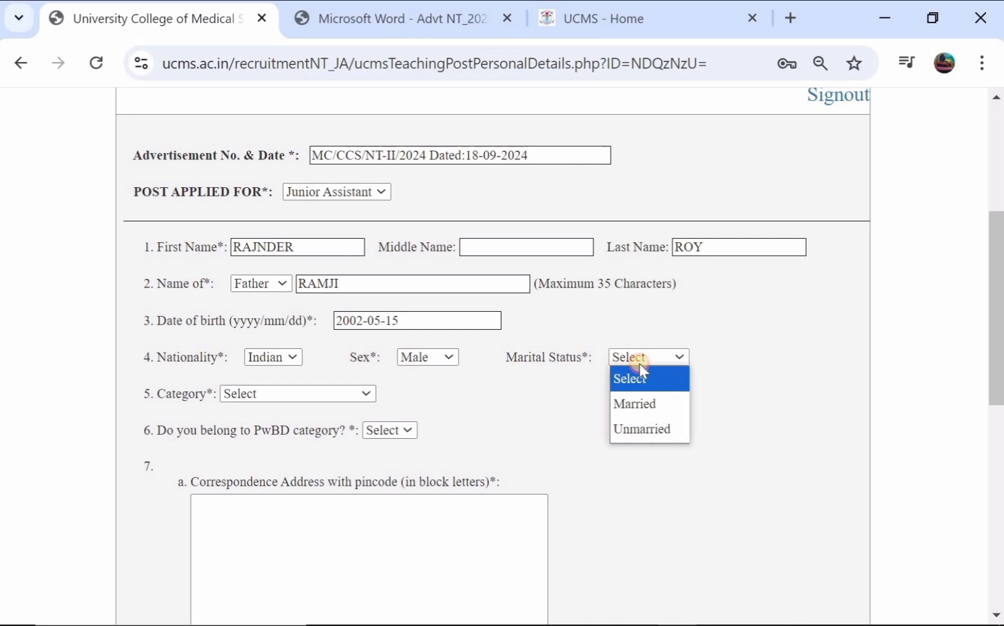
click(642, 406)
scroll(355, 349, down, 2)
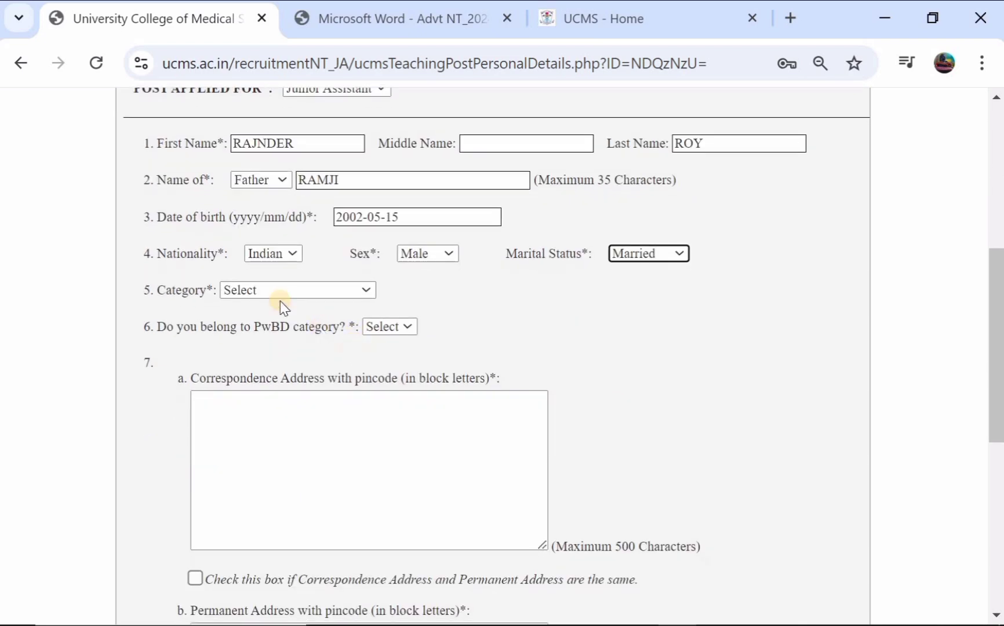
click(280, 297)
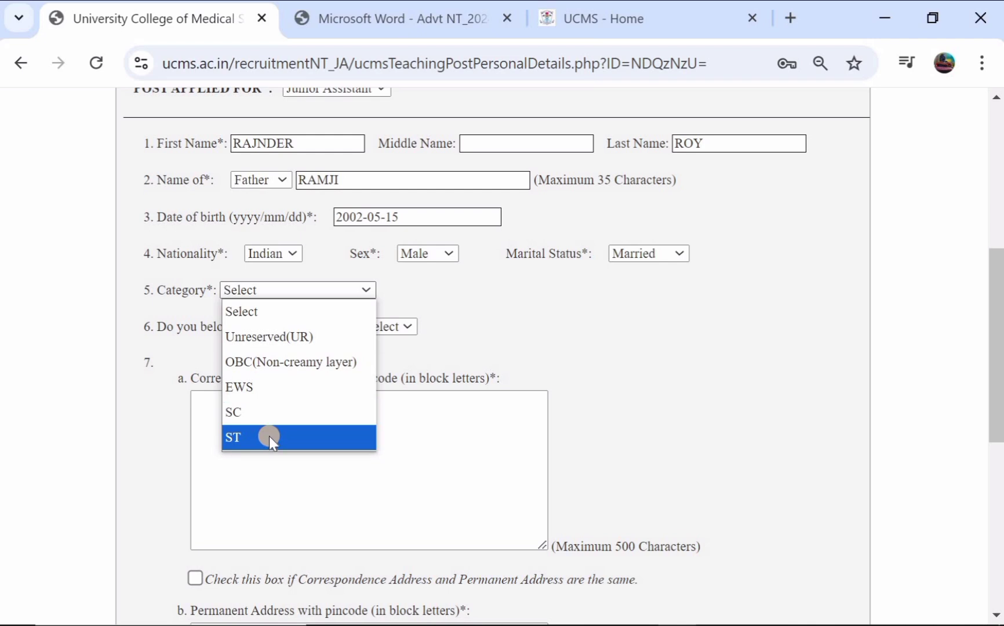
click(326, 365)
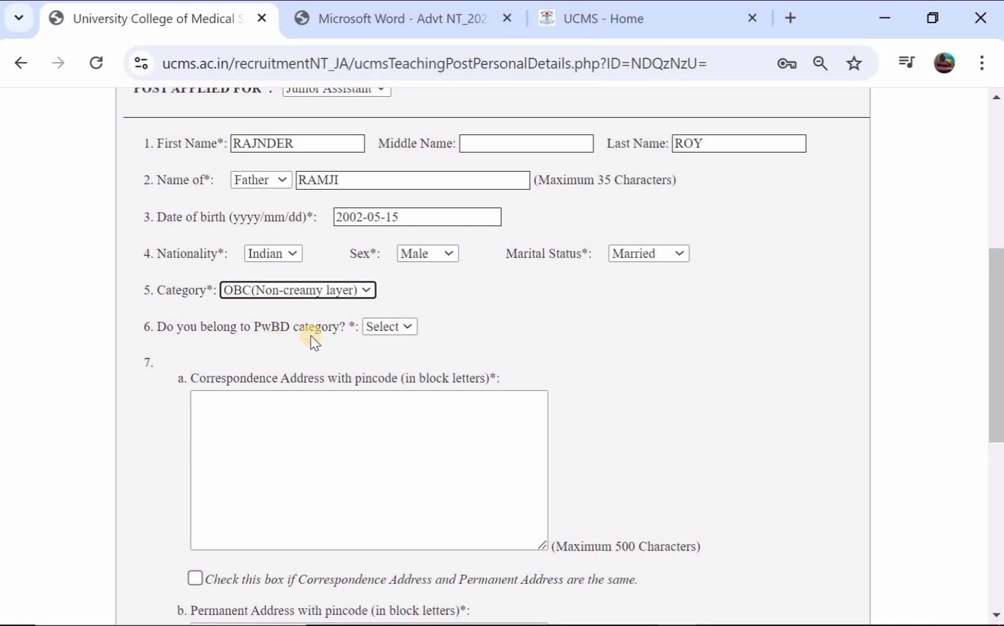
click(384, 328)
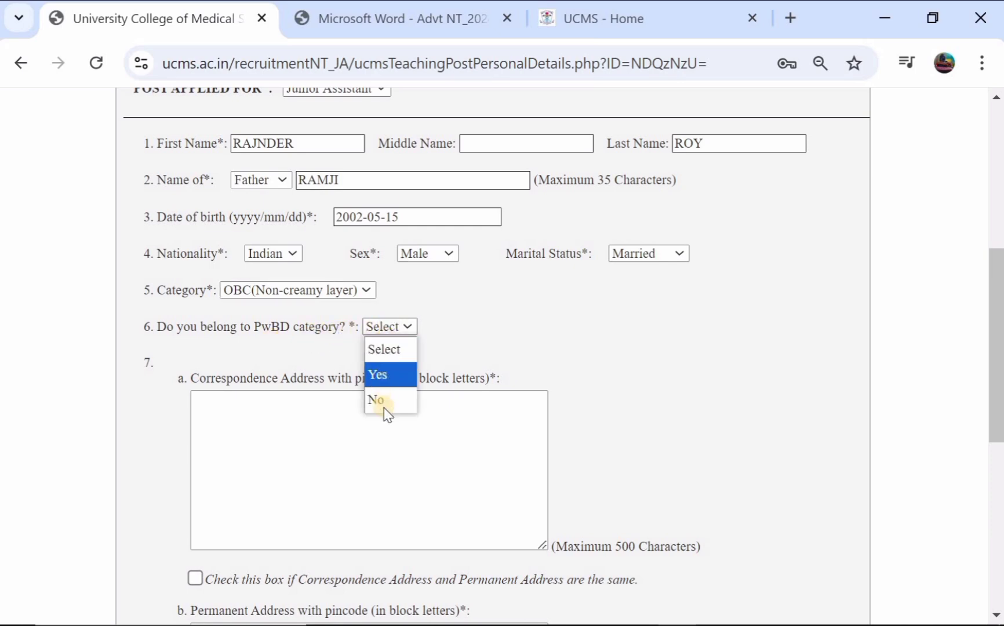
click(384, 403)
scroll(384, 408, down, 2)
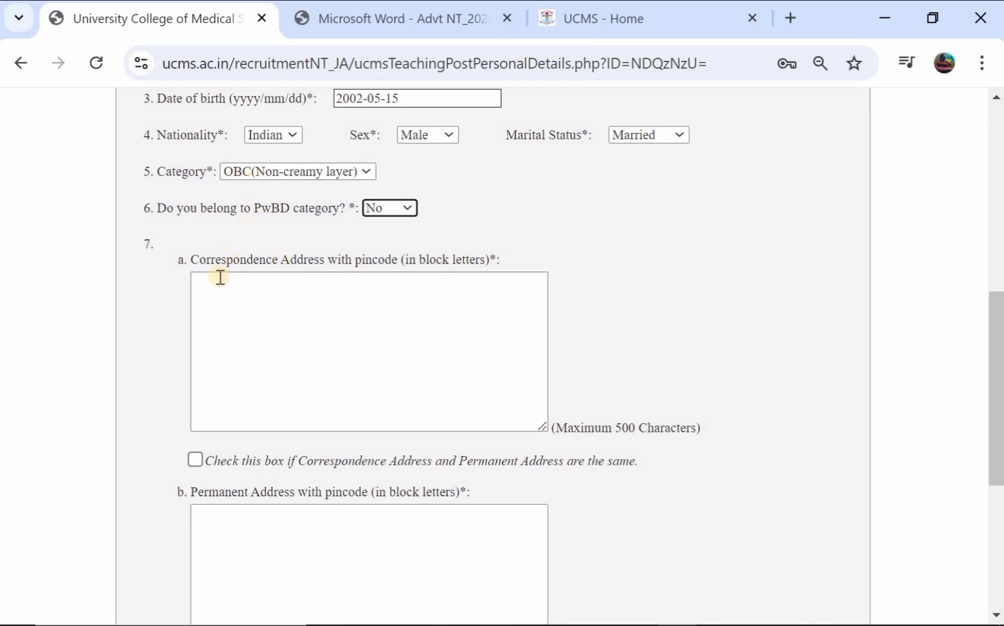
- Keep the OBC (Non-creamy layer) category and type the applicant's correspondence address
click(316, 172)
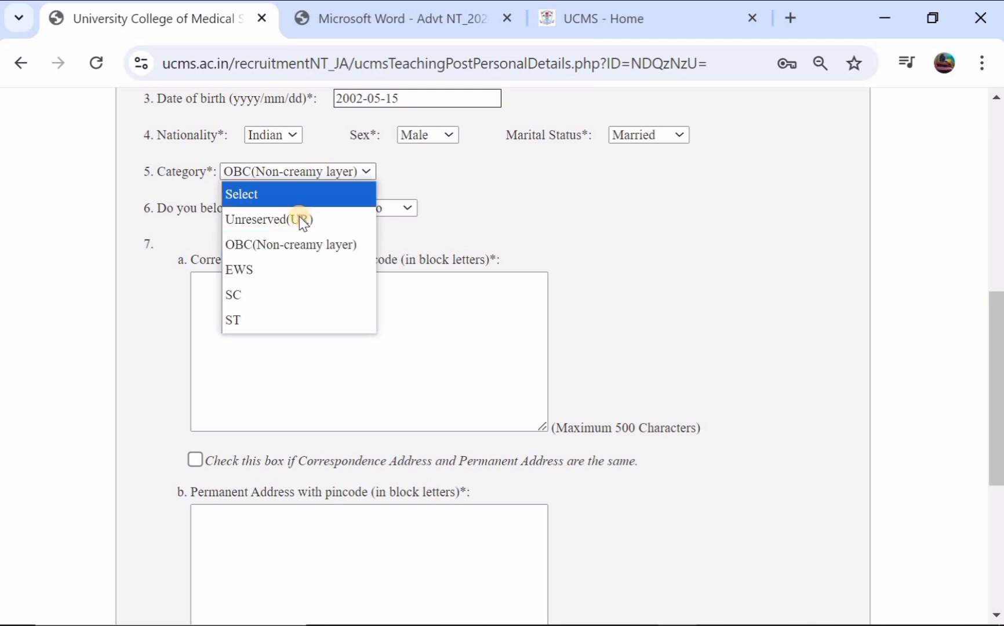
click(298, 248)
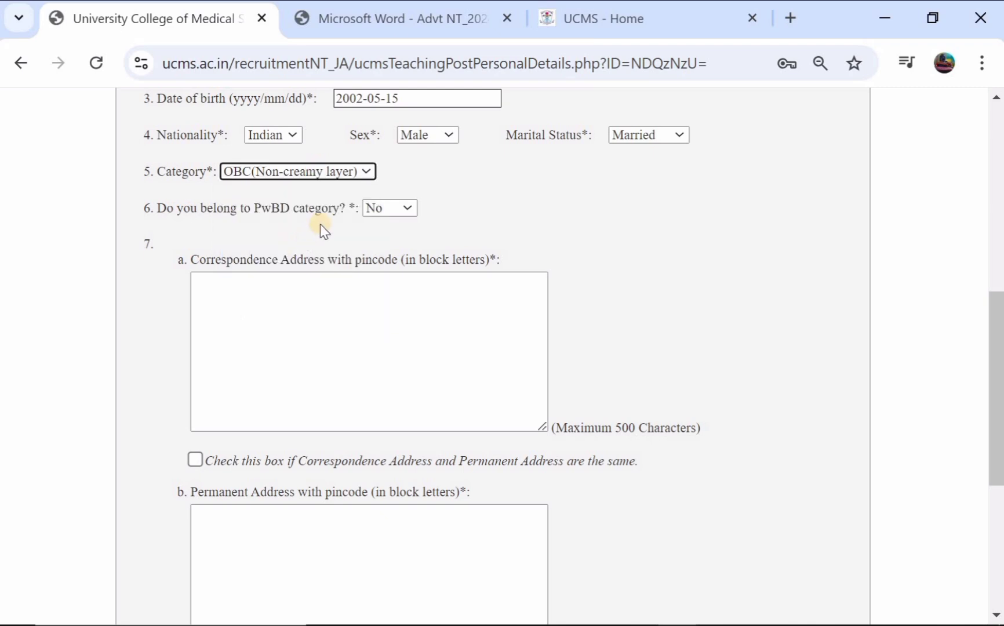
click(265, 285)
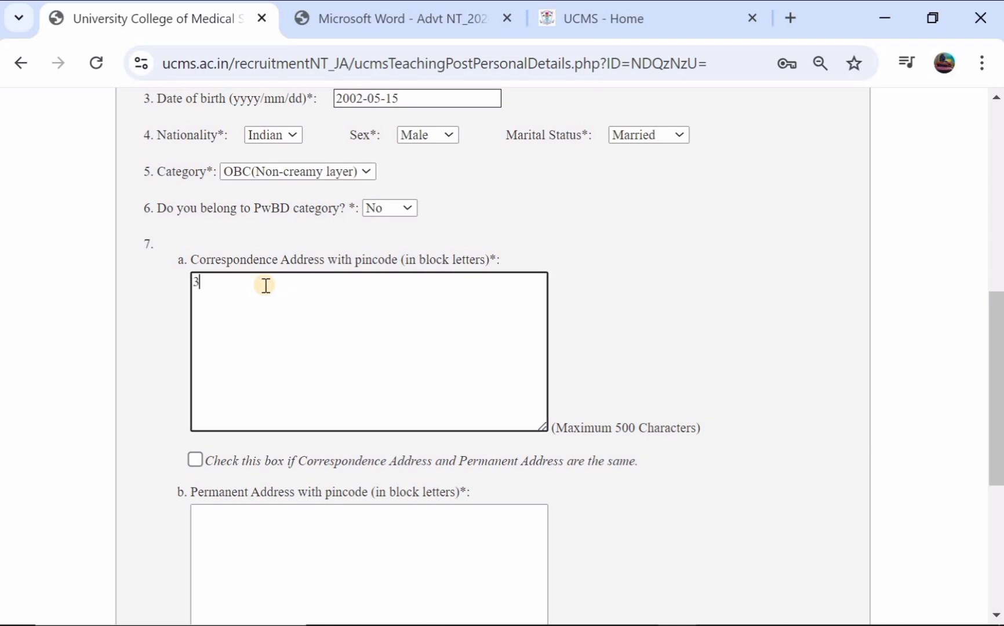
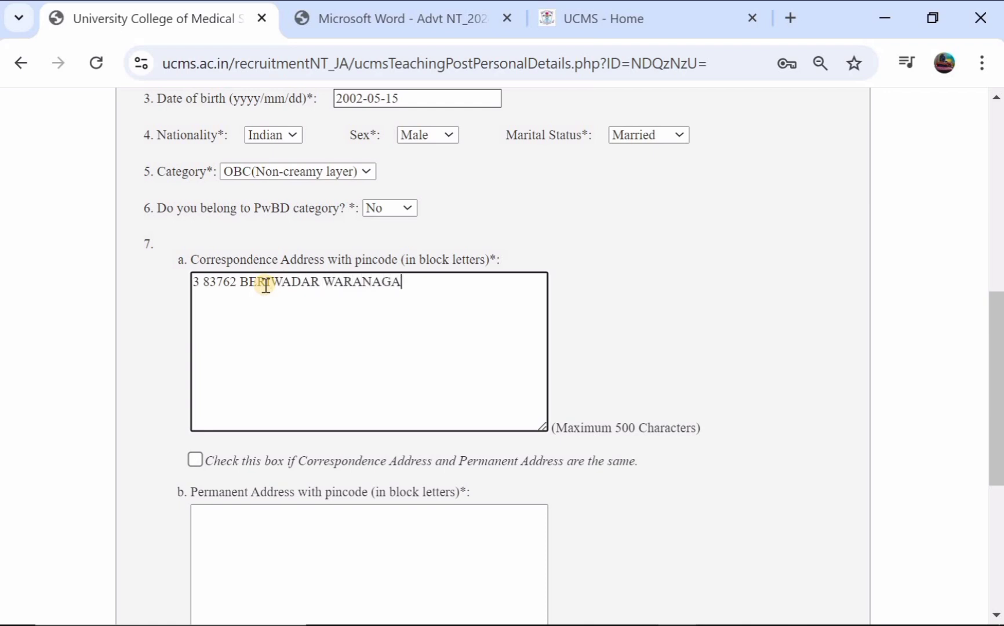
scroll(264, 284, down, 3)
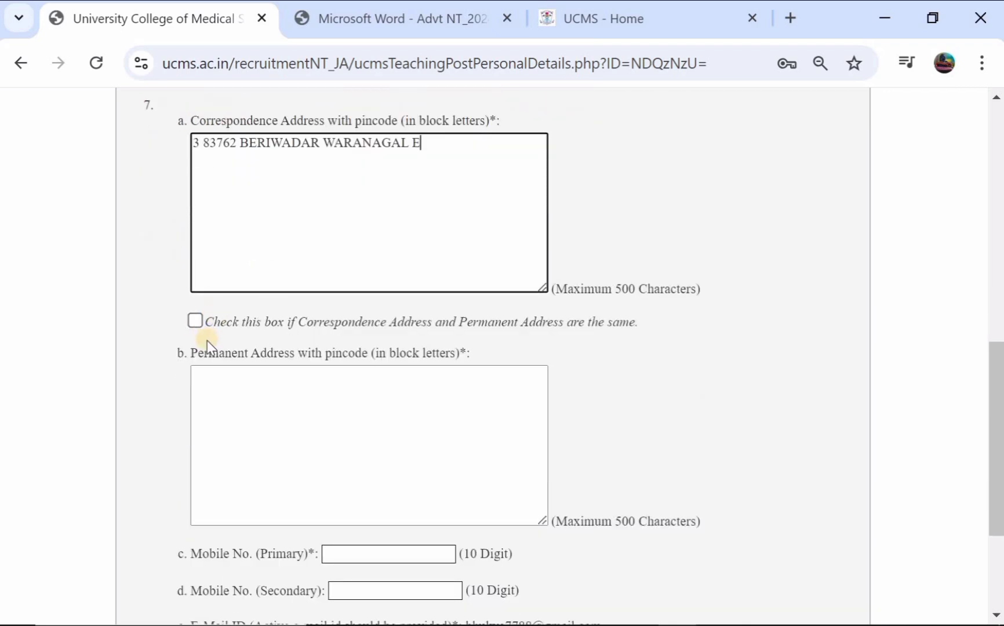
- Mark the permanent address as the same as the correspondence address
click(195, 320)
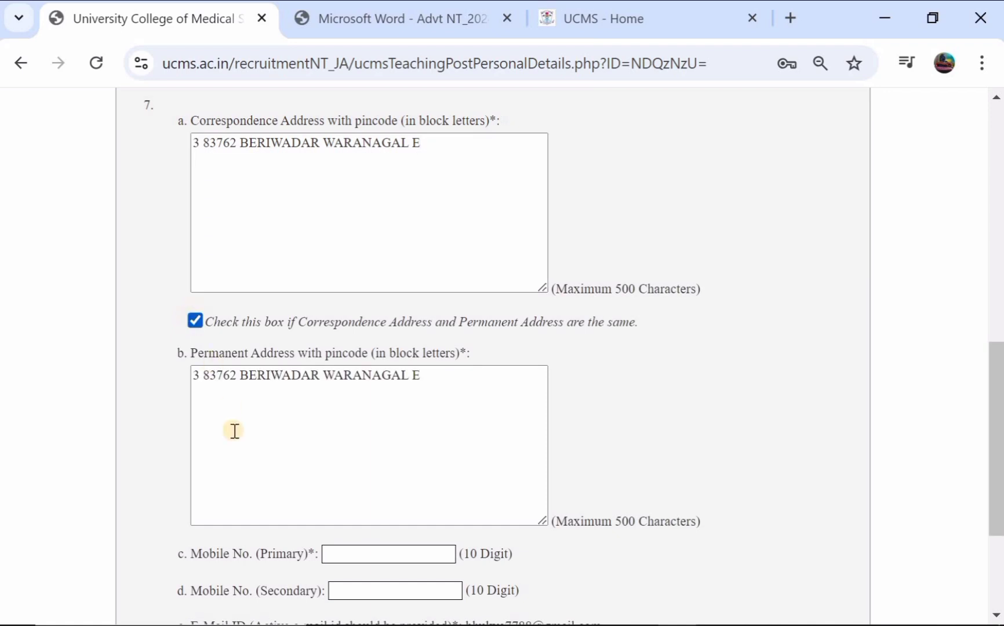
scroll(300, 400, down, 1)
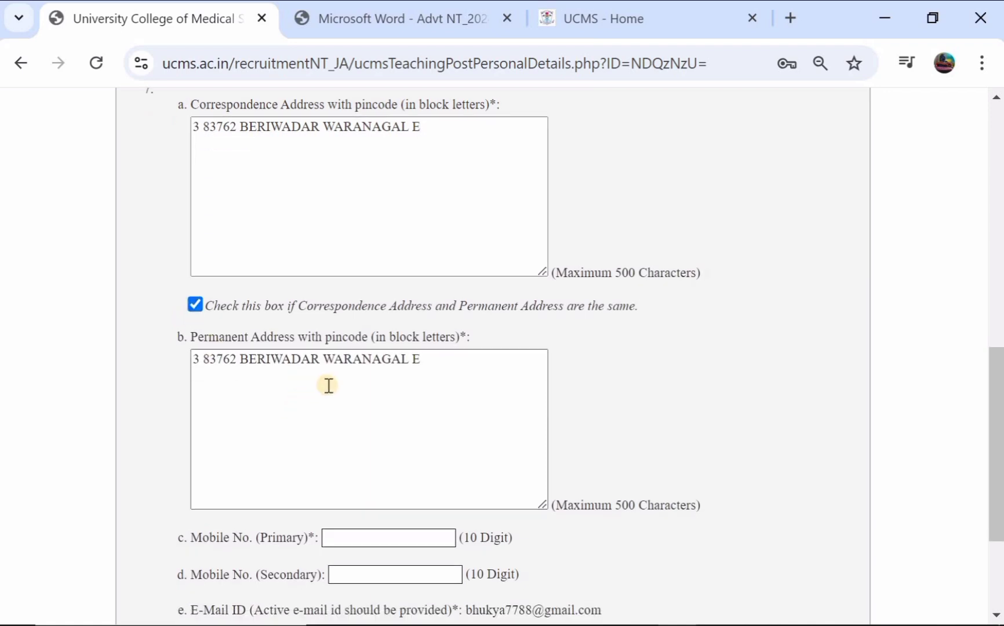
scroll(312, 400, down, 2)
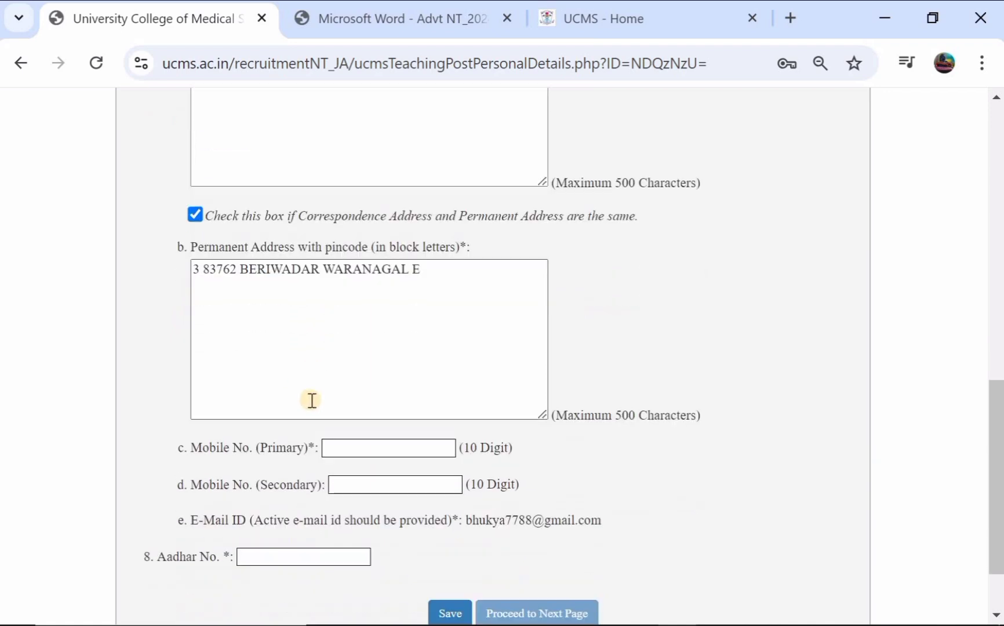
scroll(325, 397, down, 2)
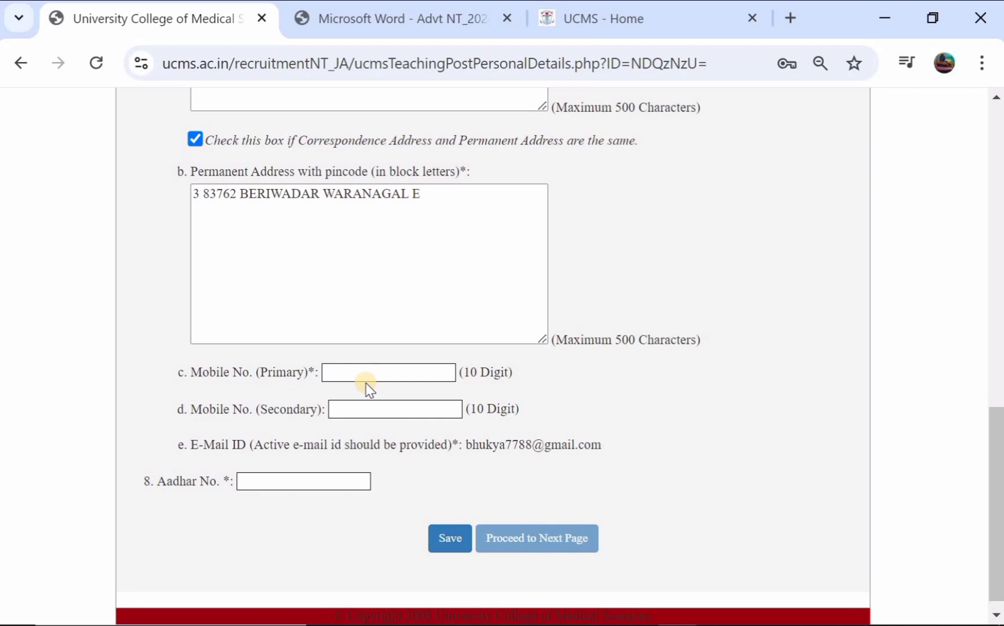
- Go to the mobile number and Aadhar fields, dismissing the autofill suggestions
click(381, 373)
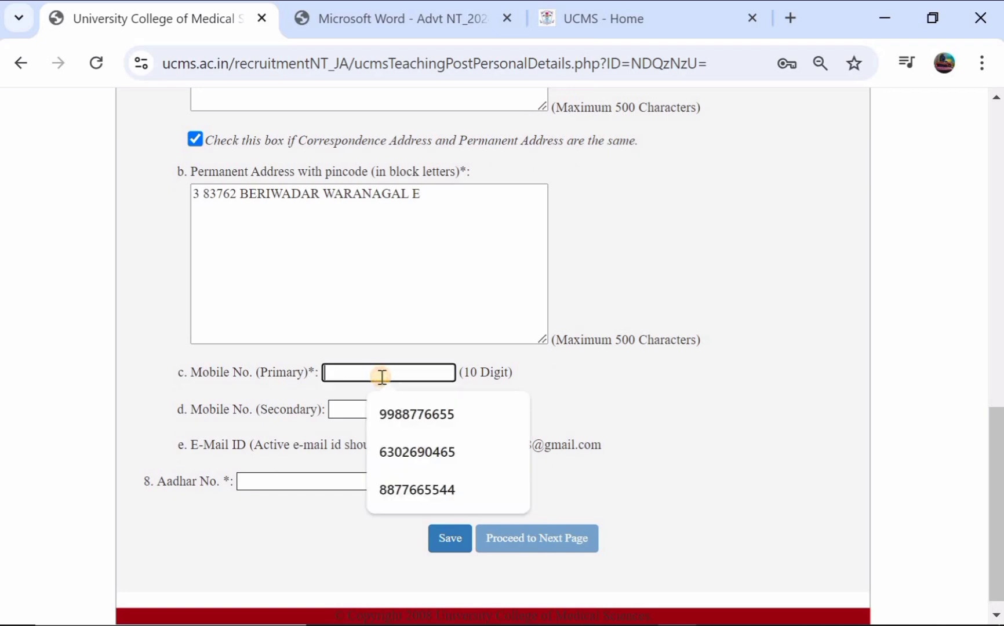
click(554, 372)
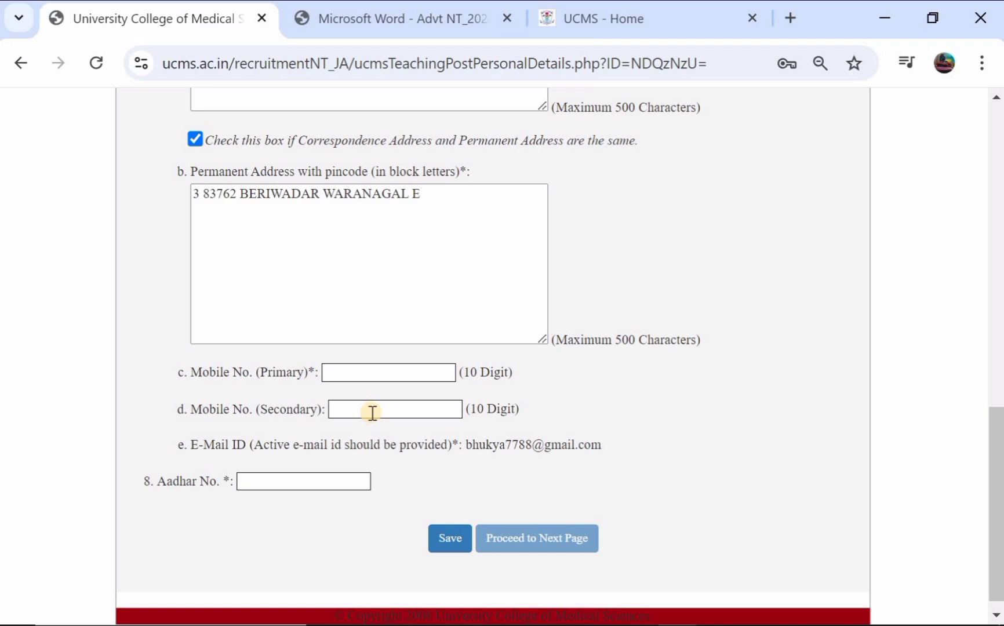
scroll(371, 412, down, 1)
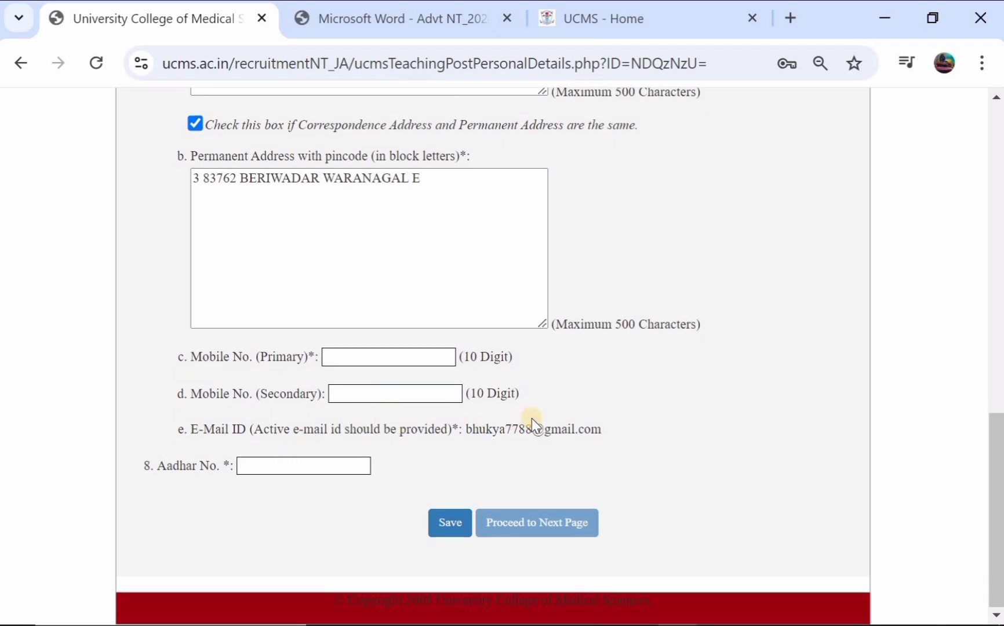
click(270, 466)
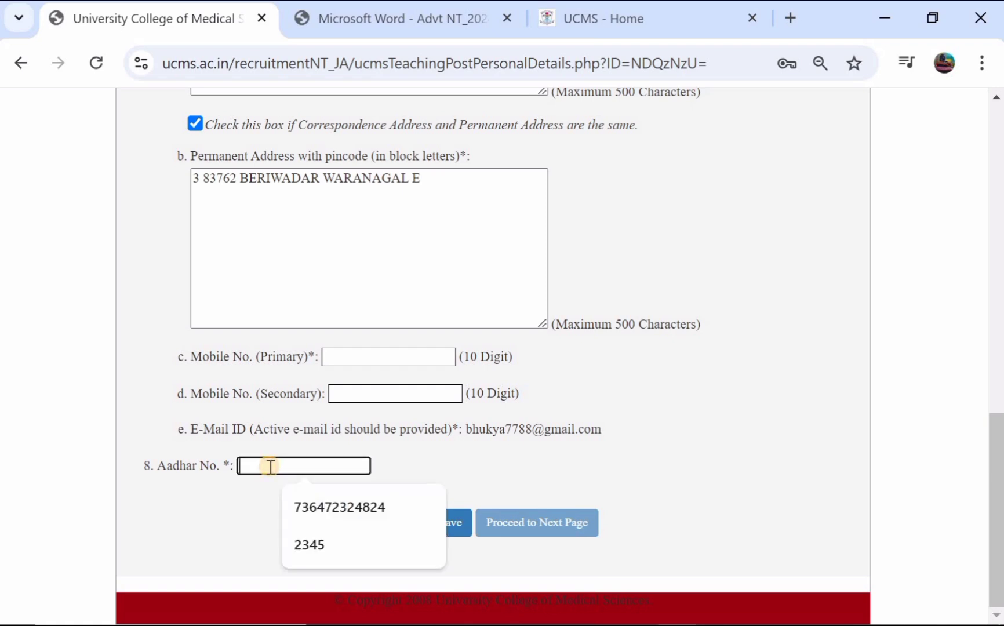
click(224, 506)
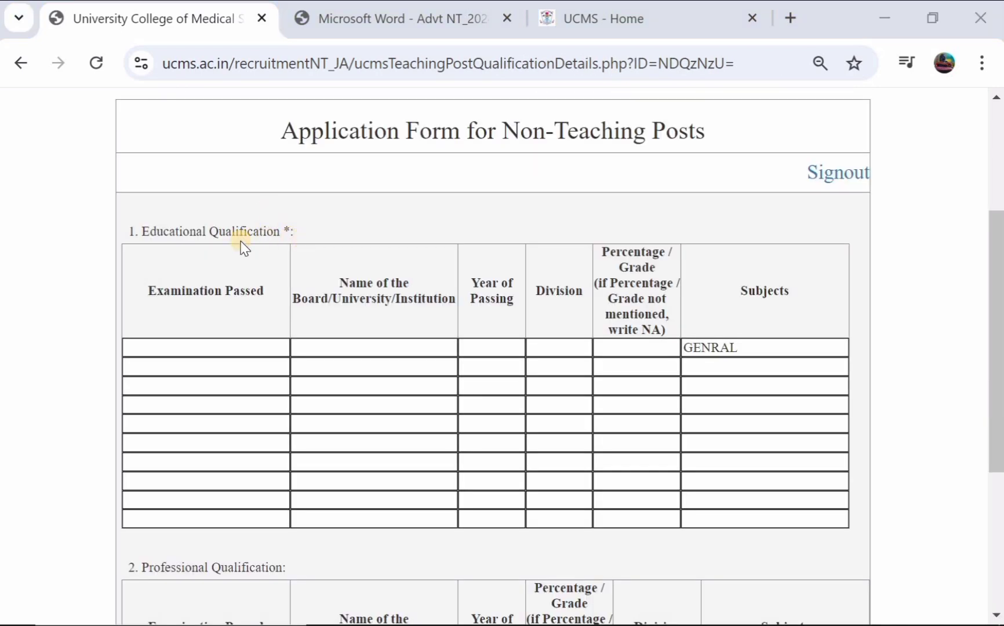
- Fill the first qualification row: 10TH, TS BOARD, 2017, division 02, 78, subjects ALL GENERAL
scroll(243, 247, down, 2)
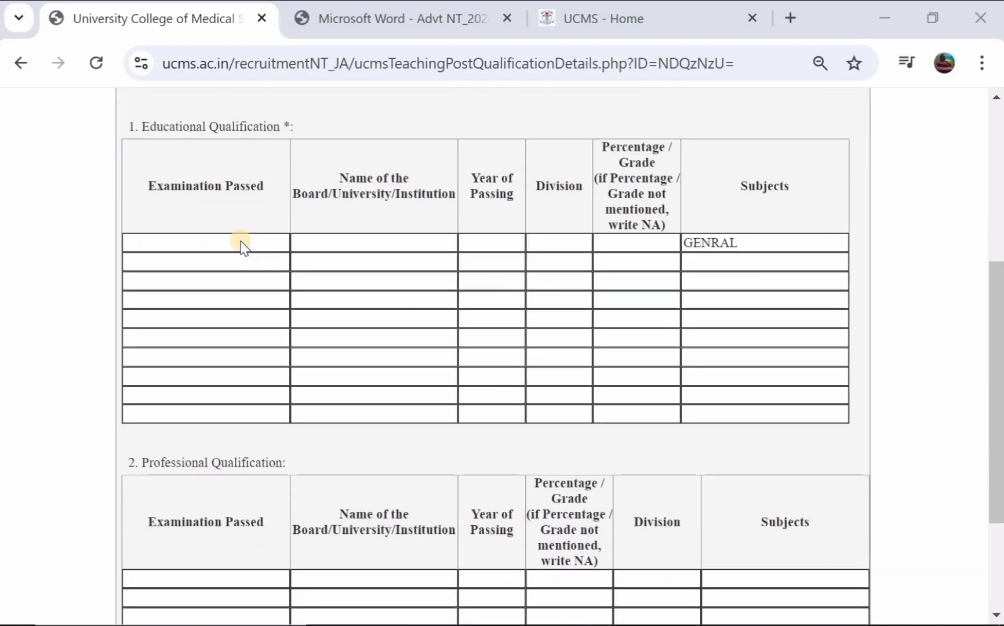
click(186, 242)
text(1)
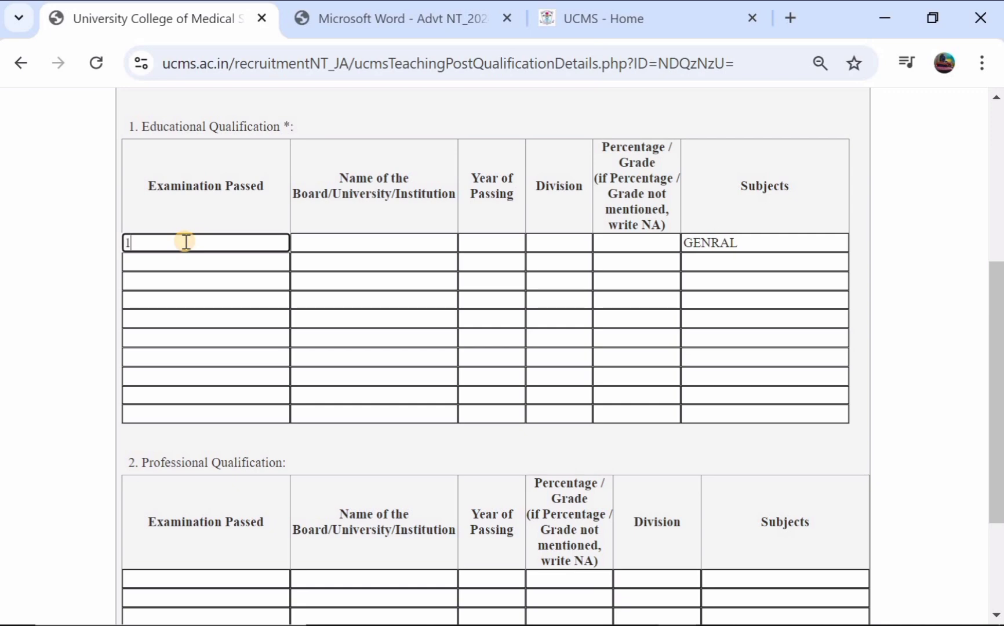
text(0TH)
click(355, 239)
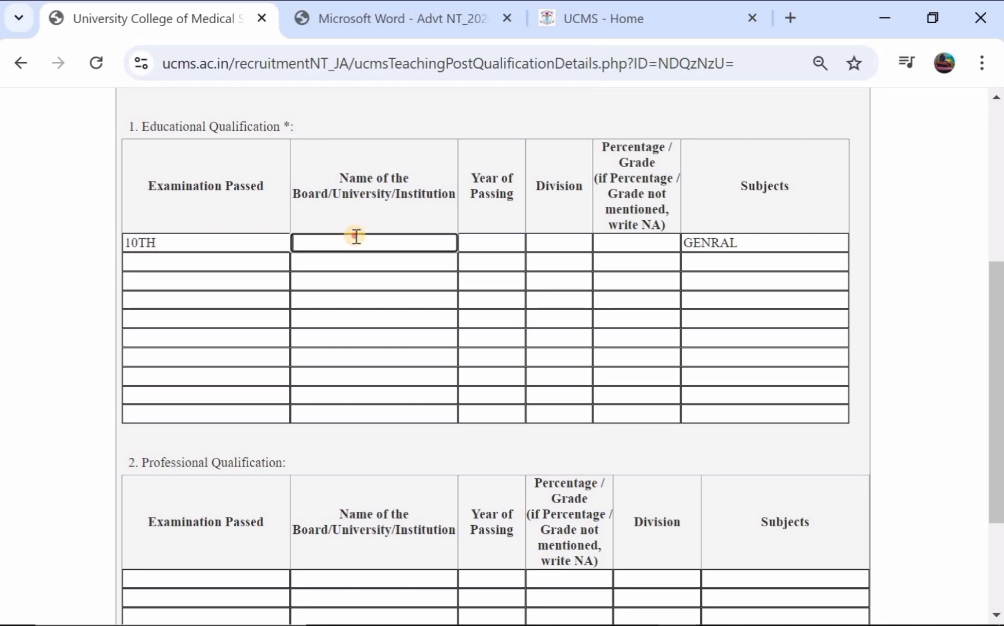
text(TS B)
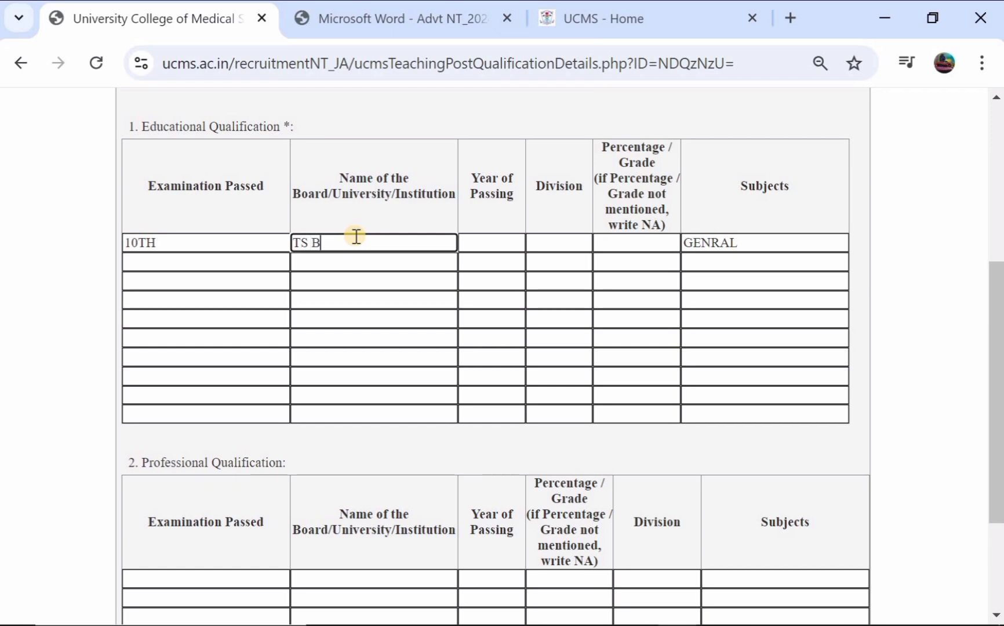
text(OARD)
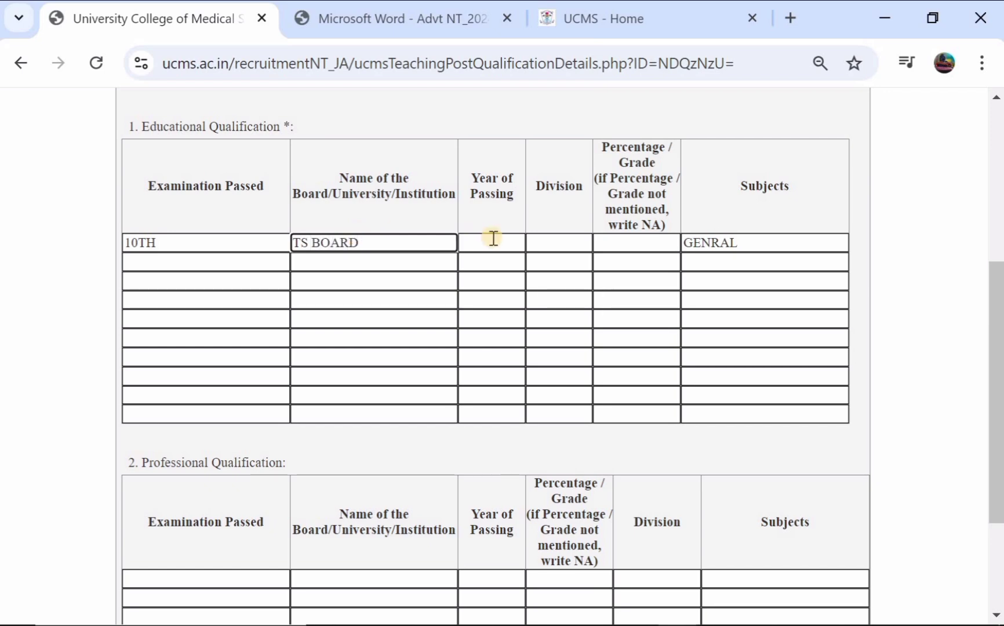
click(493, 237)
text(20)
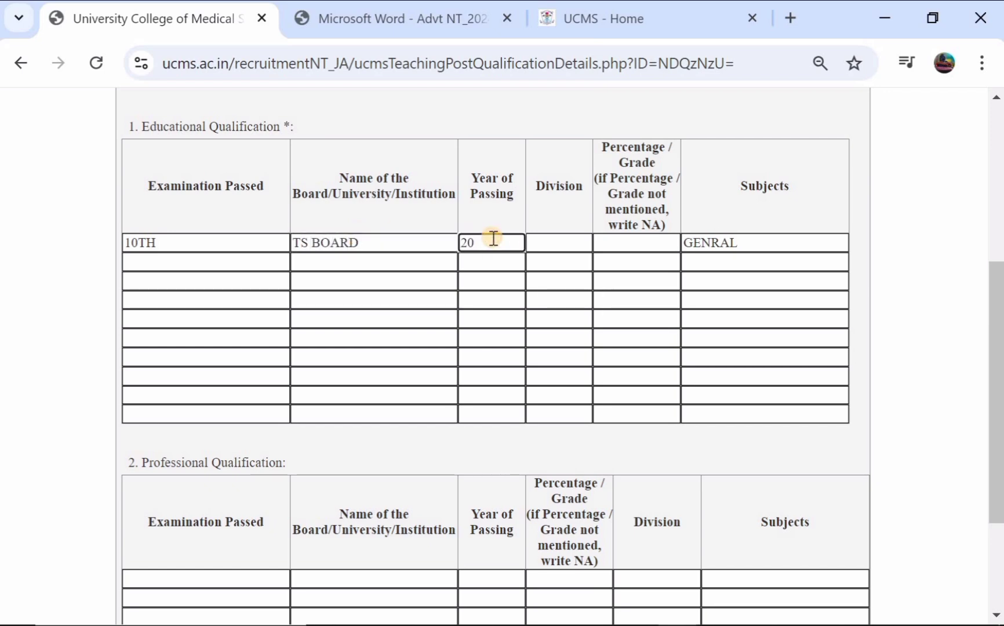
text(17)
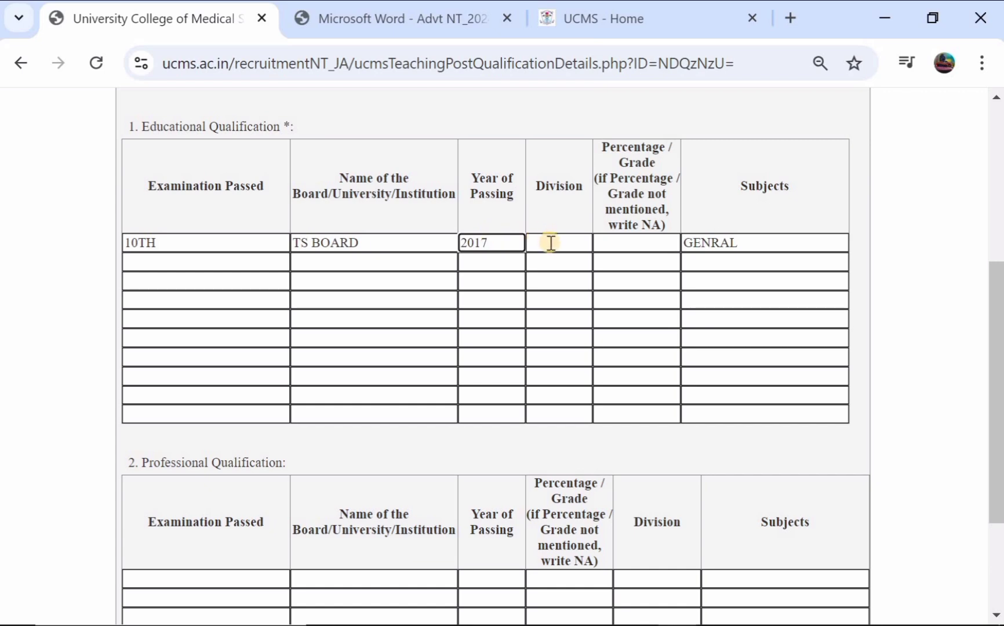
click(549, 242)
text(02)
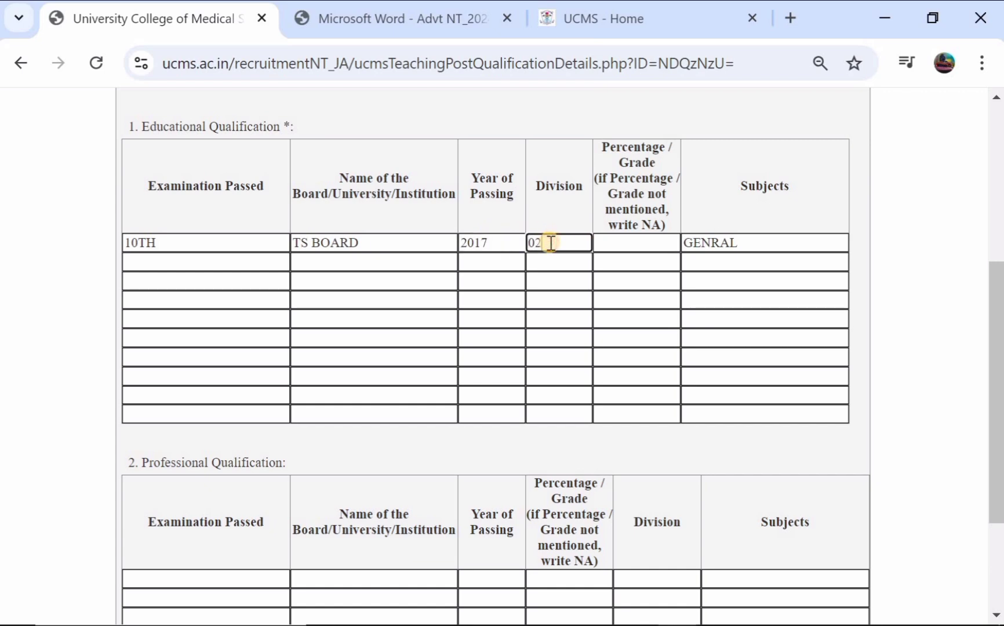
click(616, 242)
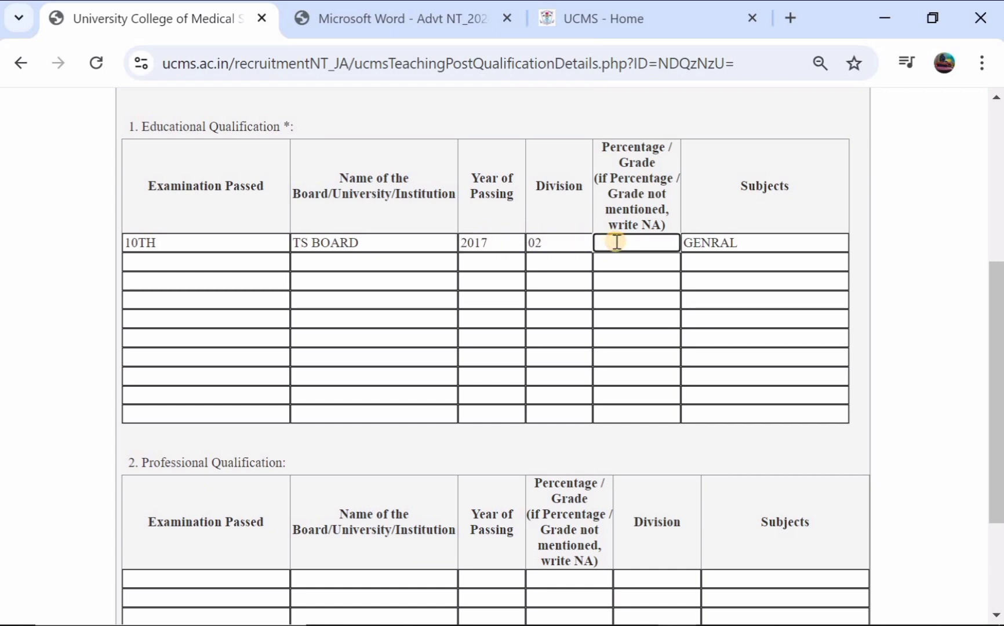
text(78)
click(764, 241)
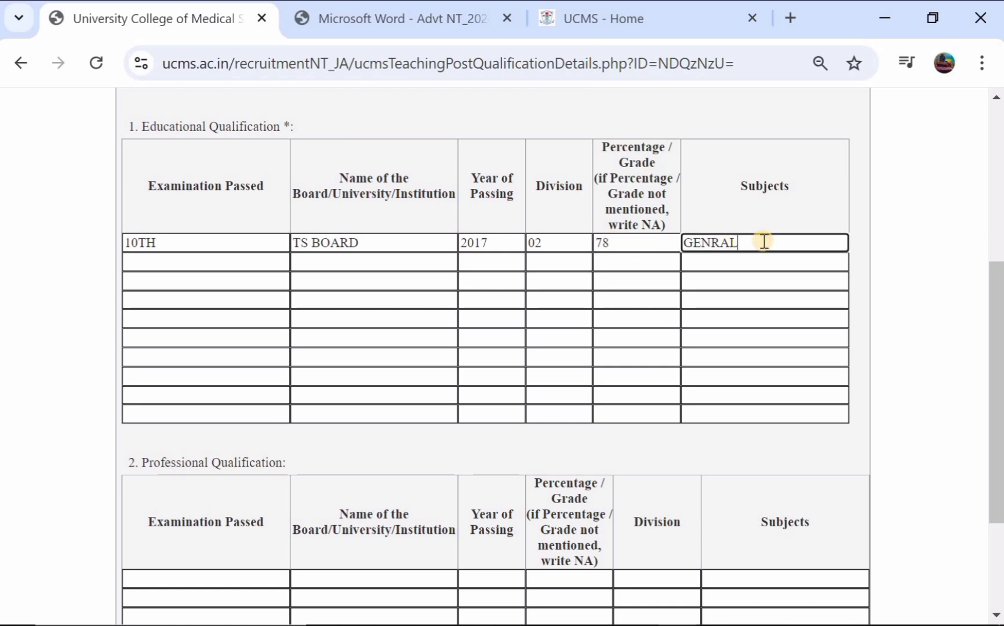
key(BackSpace)
key(BackSpace)
key(BackSpace)
key(BackSpace)
key(BackSpace)
key(BackSpace)
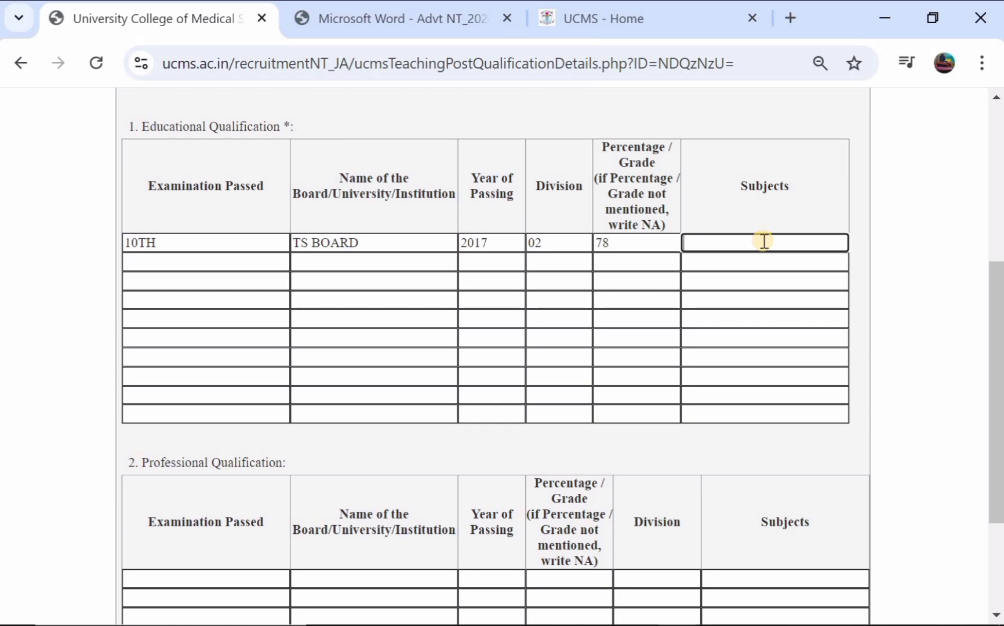
text(ALL GENERAL)
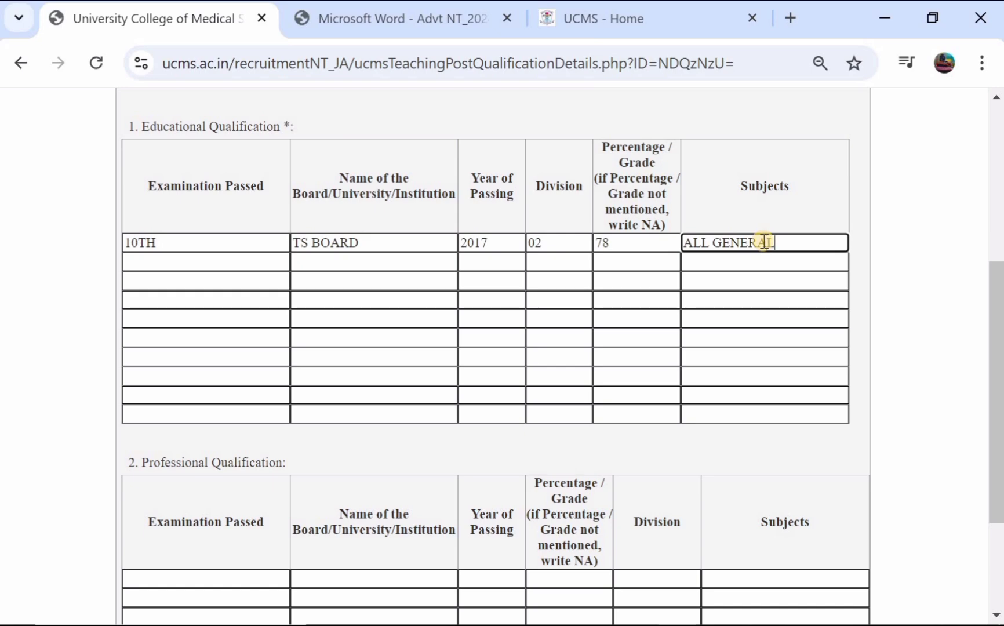
- Add the second qualification row: 12TH, TS BOARD, 2019, division 02, 69, subjects HEC
click(191, 261)
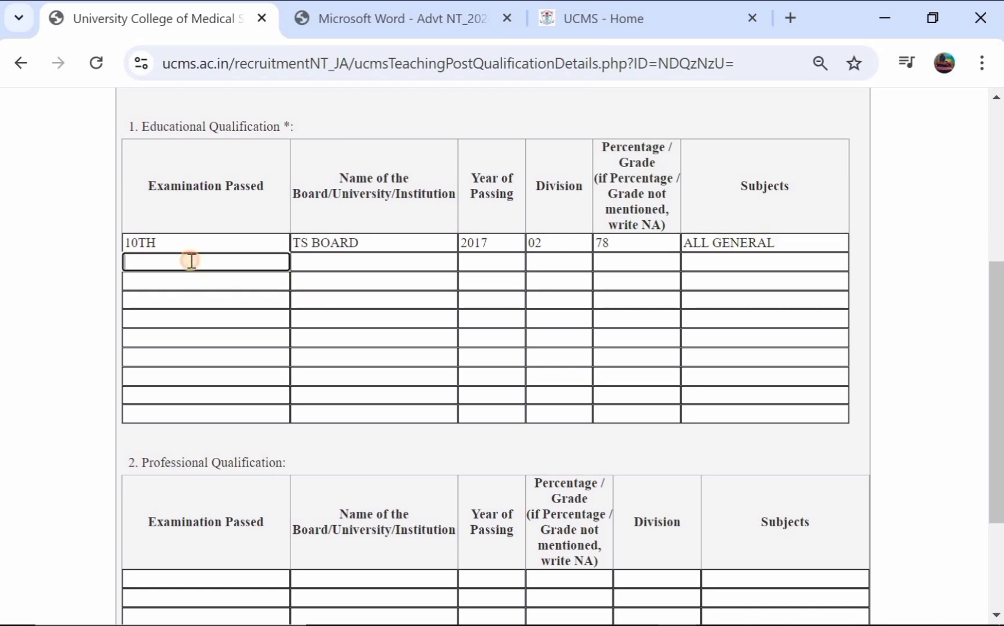
text(12TH)
click(326, 264)
text(T)
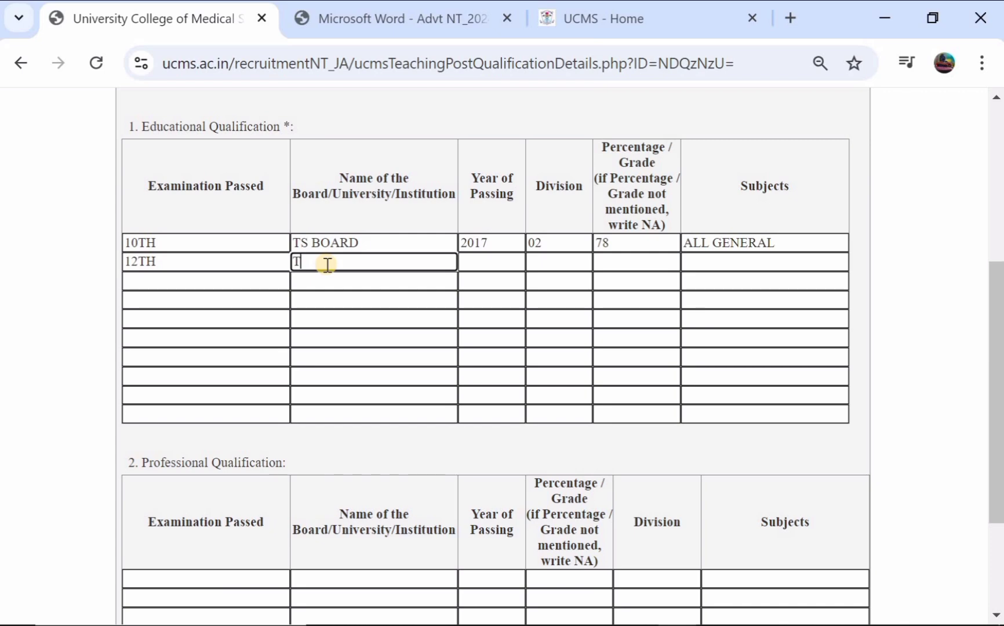
text(S BOARDD)
click(499, 263)
text(2)
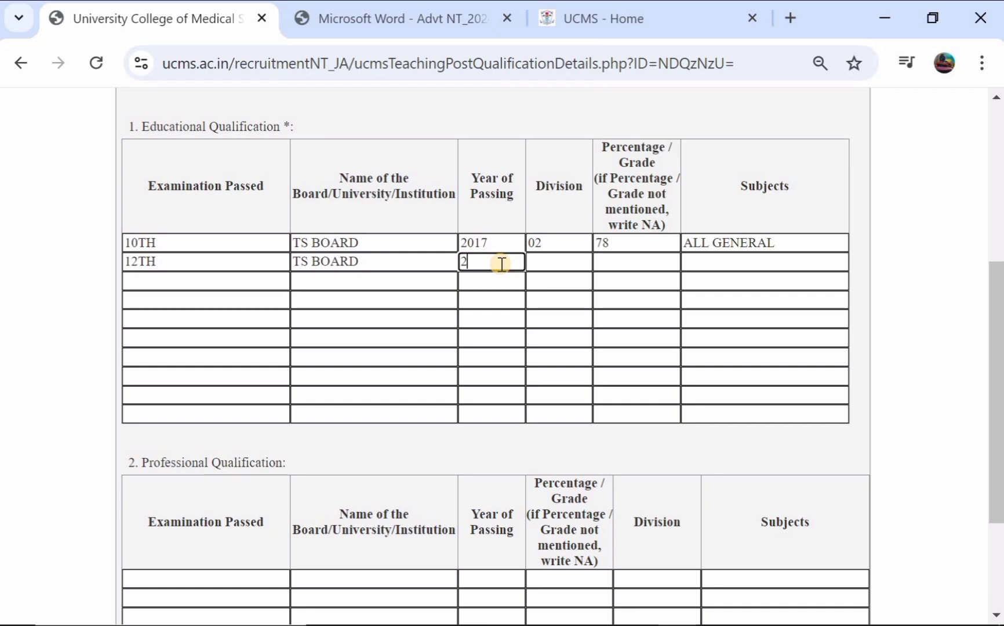
text(019)
click(546, 262)
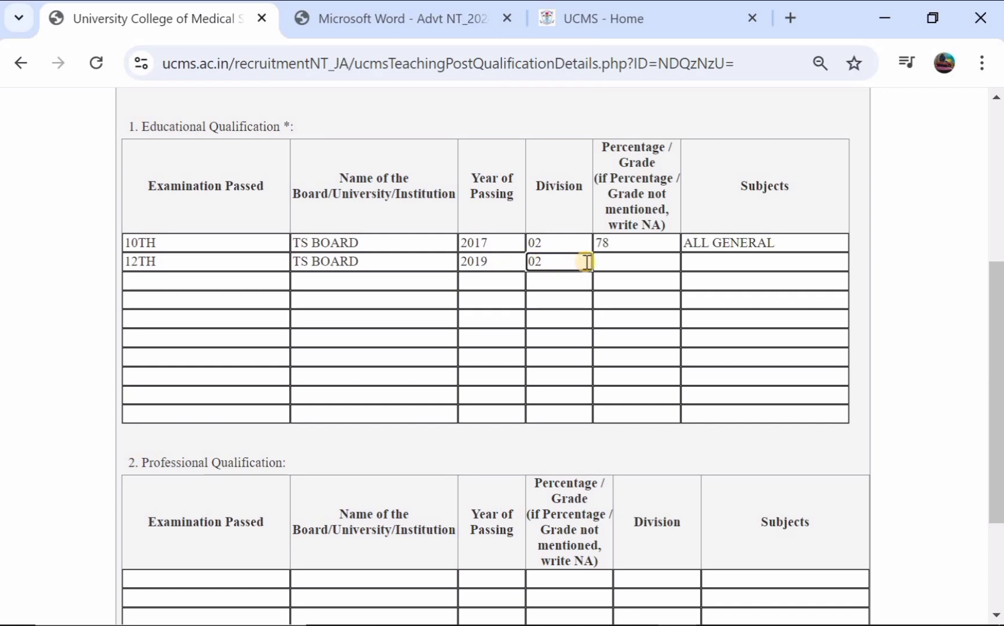
click(611, 262)
text(6)
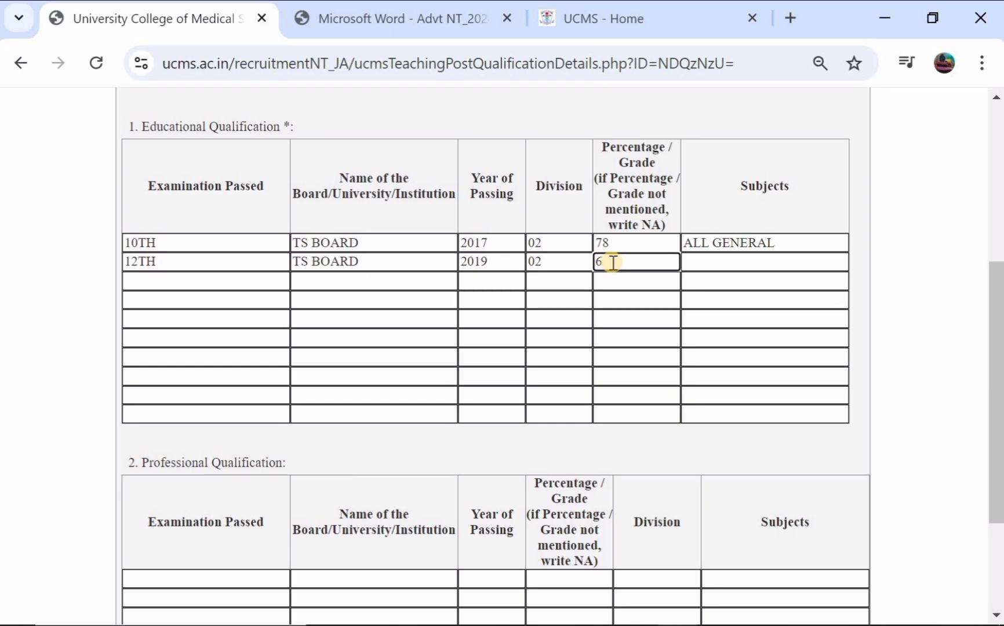
text(9)
click(712, 258)
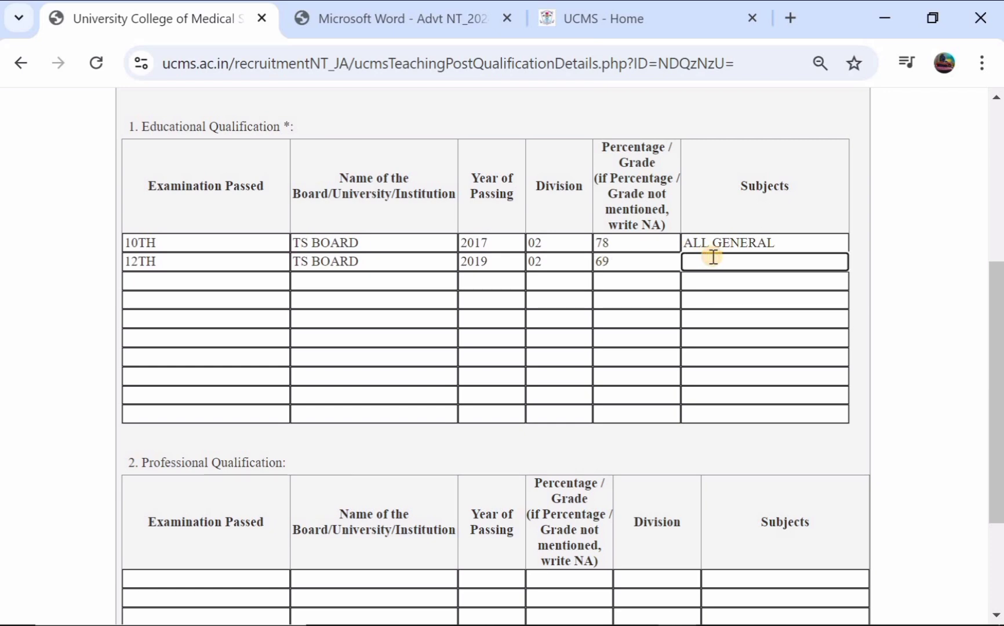
text(HEC)
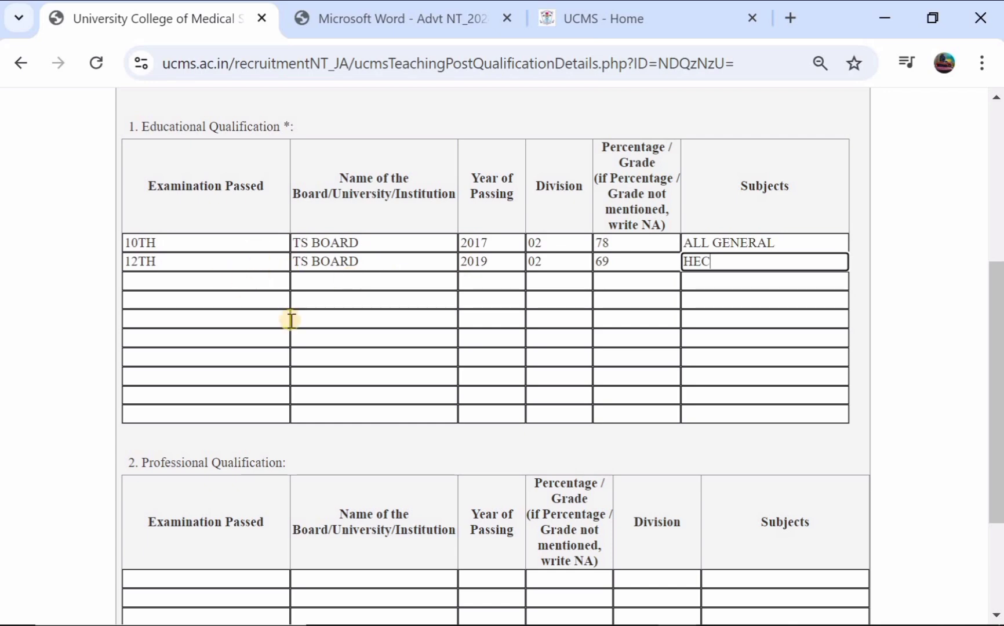
- Save the qualification details as final and proceed to the Experience page
scroll(449, 306, down, 3)
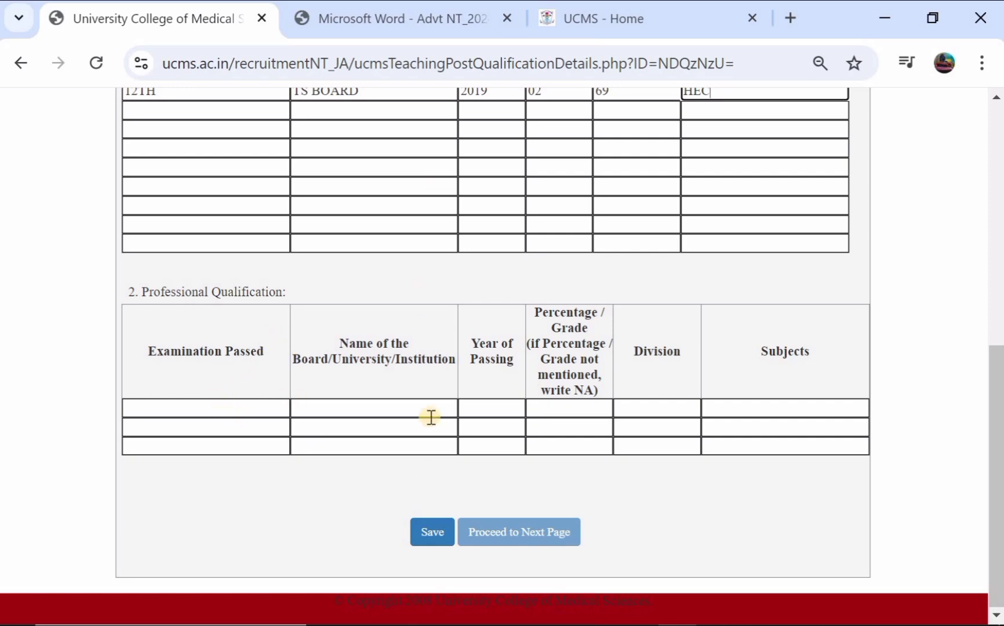
click(430, 529)
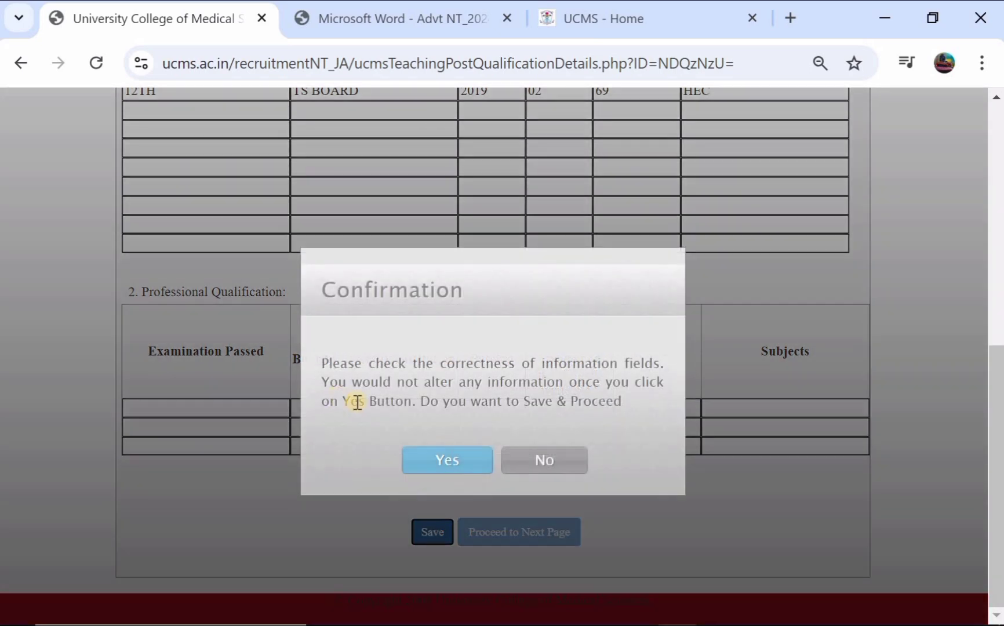
click(440, 468)
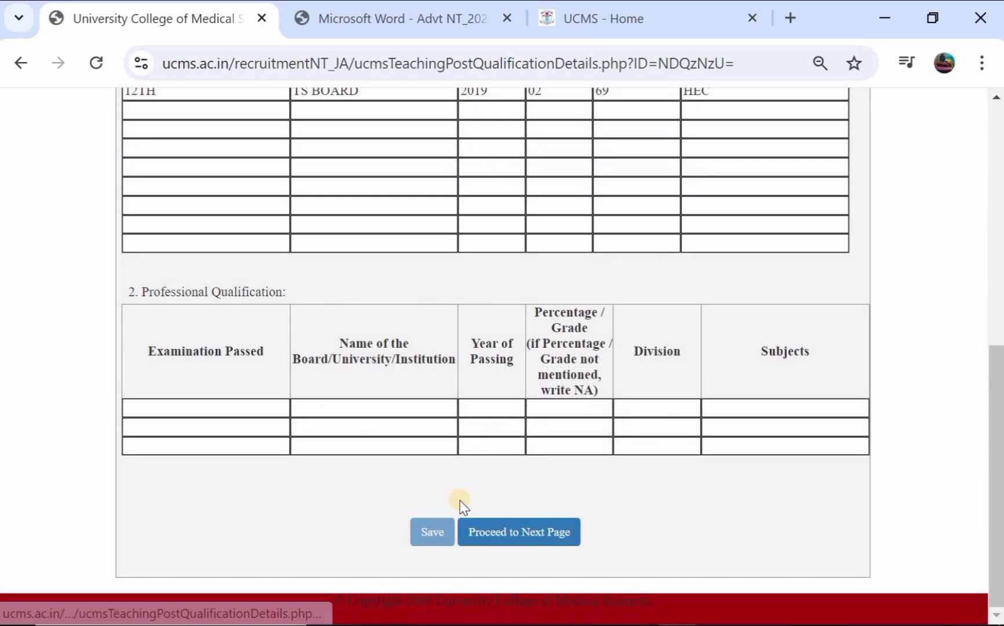
click(486, 526)
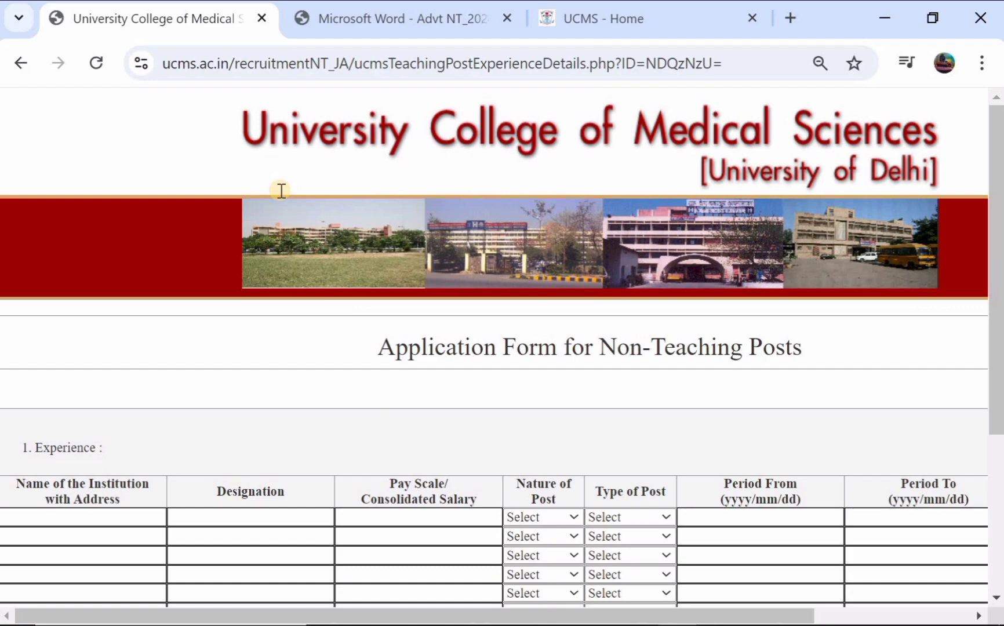
- Save the empty experience section, confirm with Yes, and proceed to the photo and signature page
scroll(282, 190, down, 4)
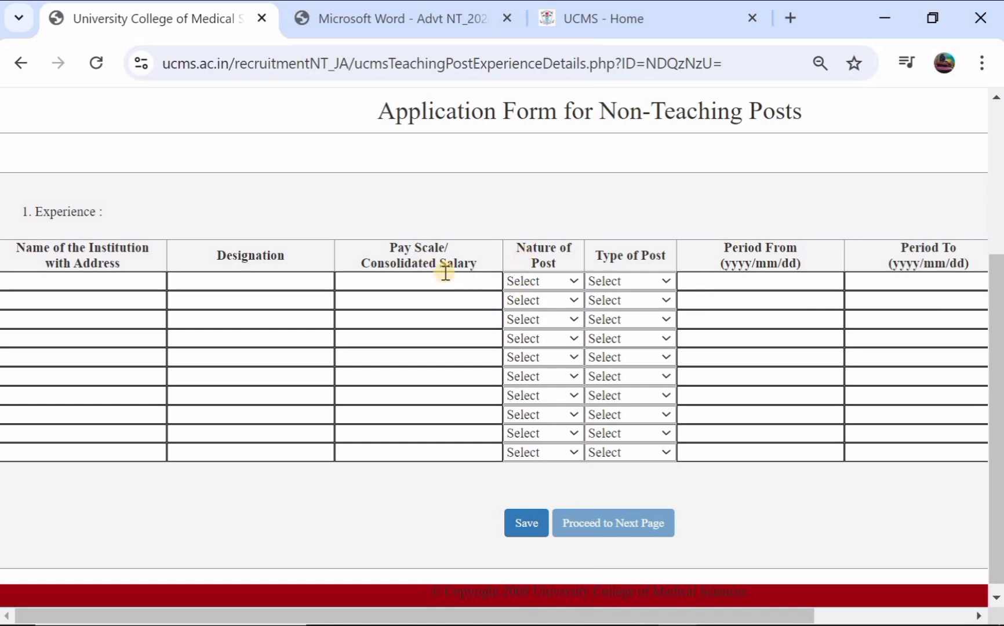
click(539, 525)
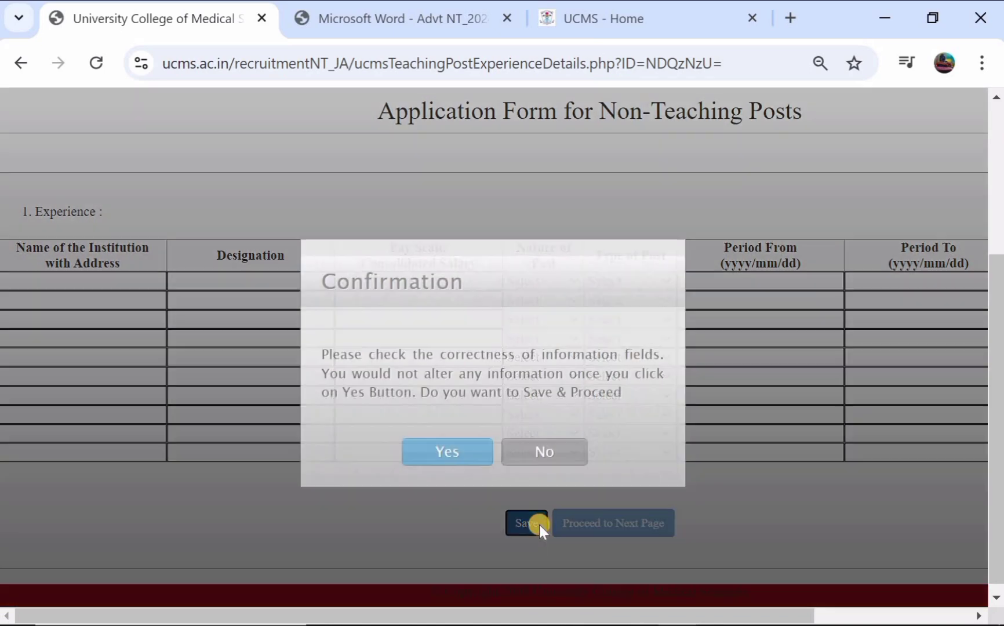
click(449, 461)
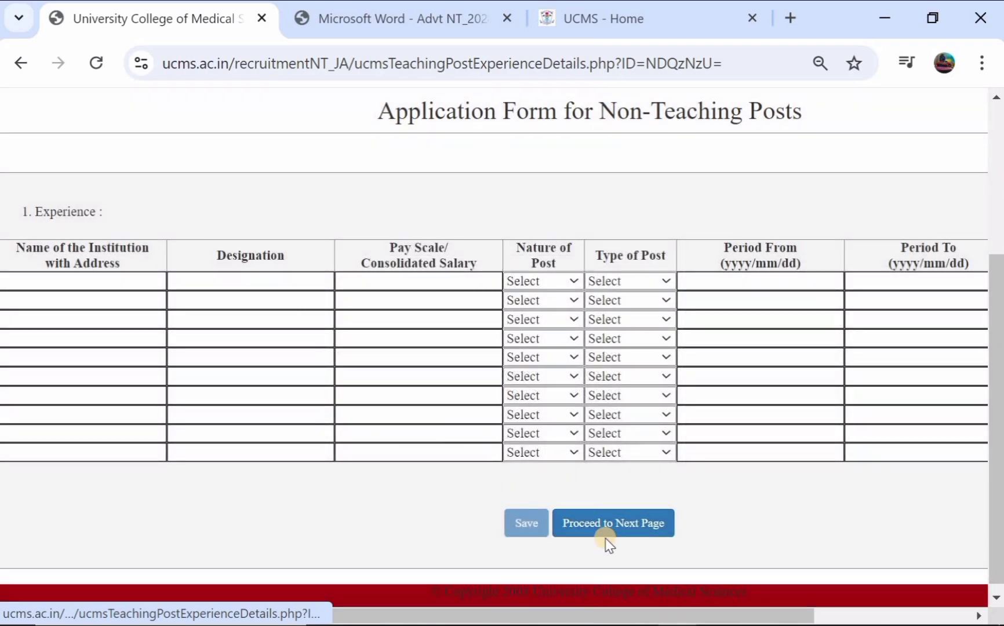
click(617, 532)
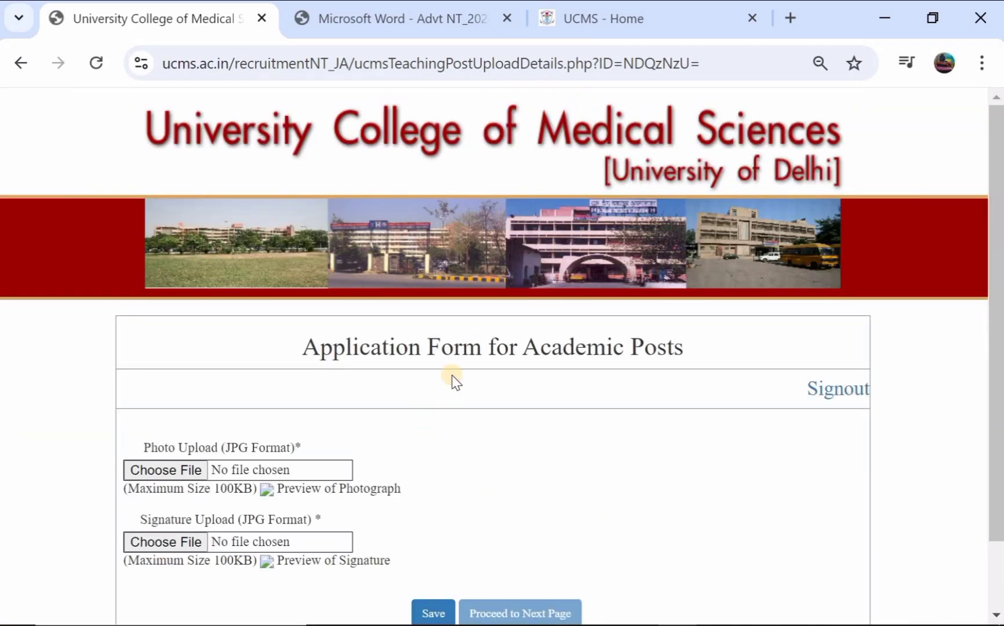
- Save the photo and signature upload page to reach the marksheet and birth certificate uploads
scroll(454, 381, down, 1)
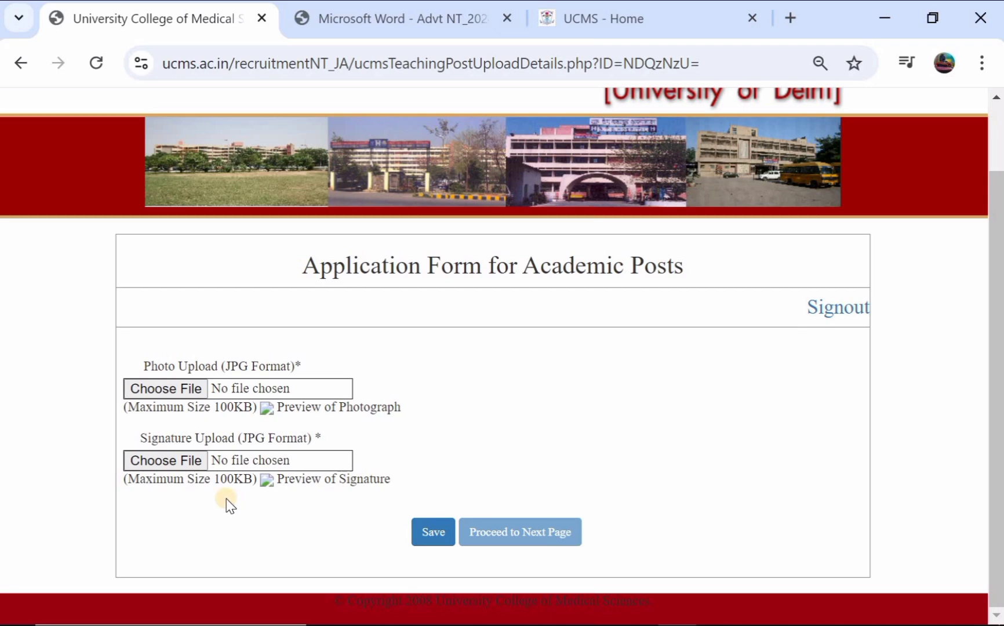
click(429, 531)
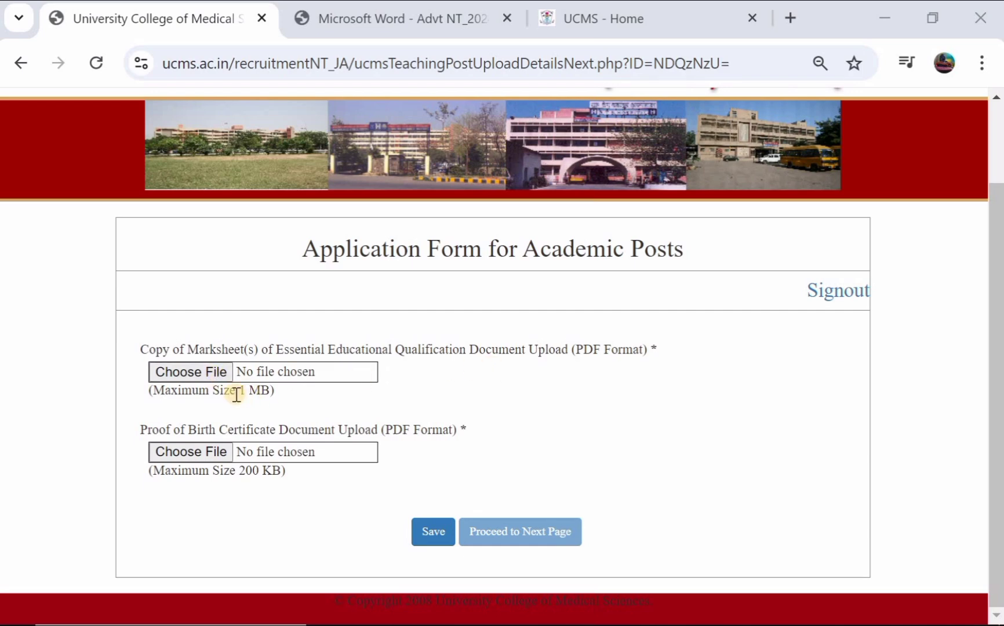
- Attach BIS.pdf as the qualification marksheet and DOC 111.pdf as the birth certificate
click(202, 376)
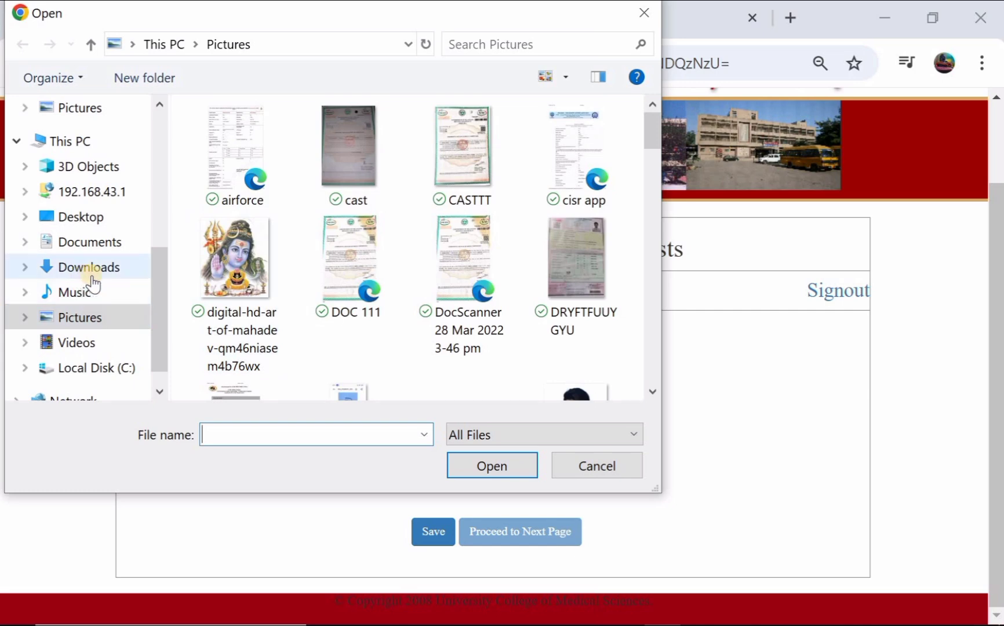
click(90, 268)
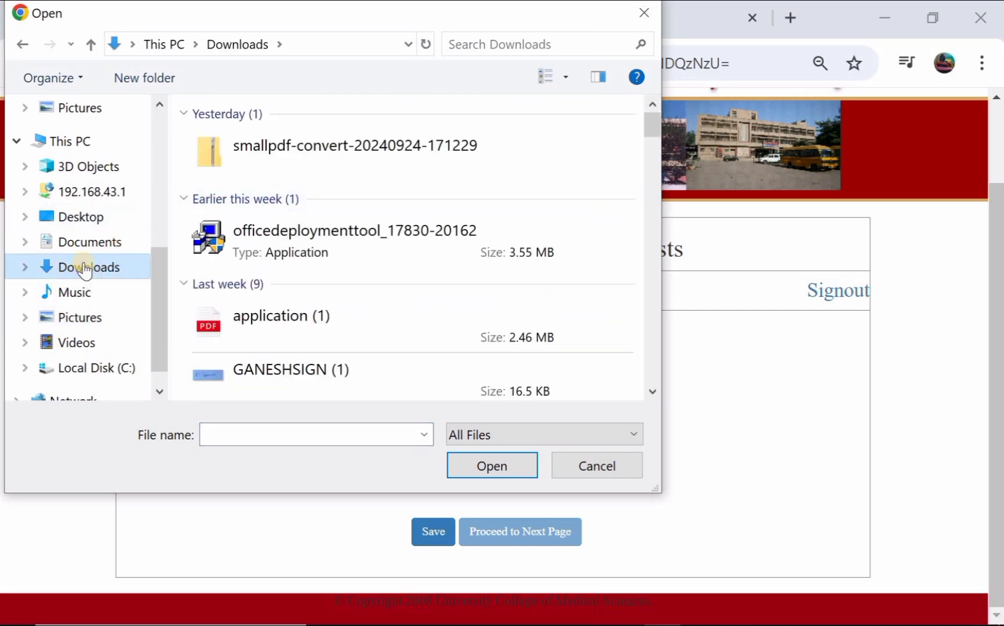
click(106, 252)
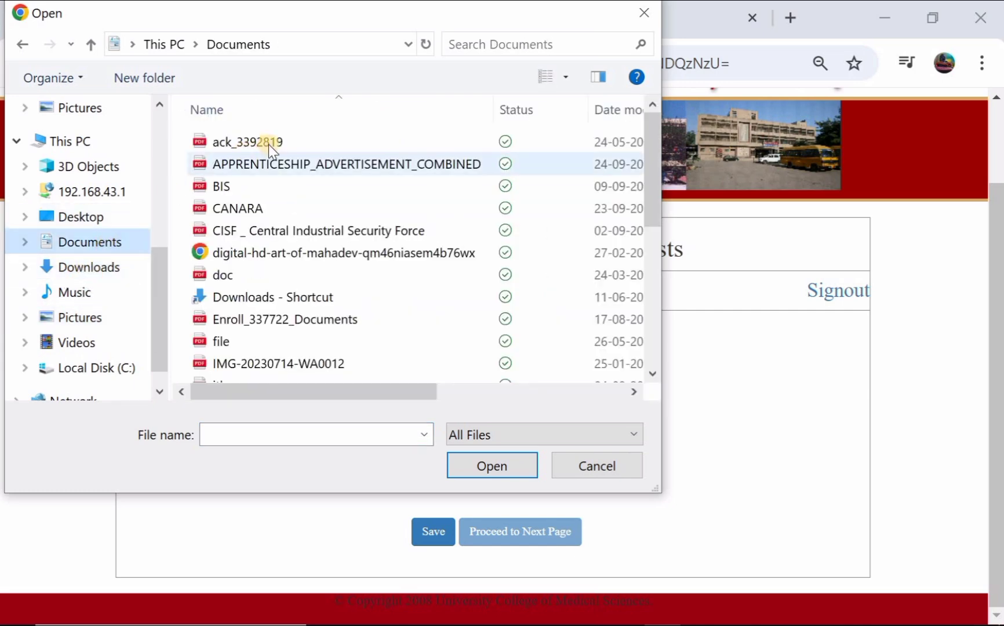
double_click(269, 185)
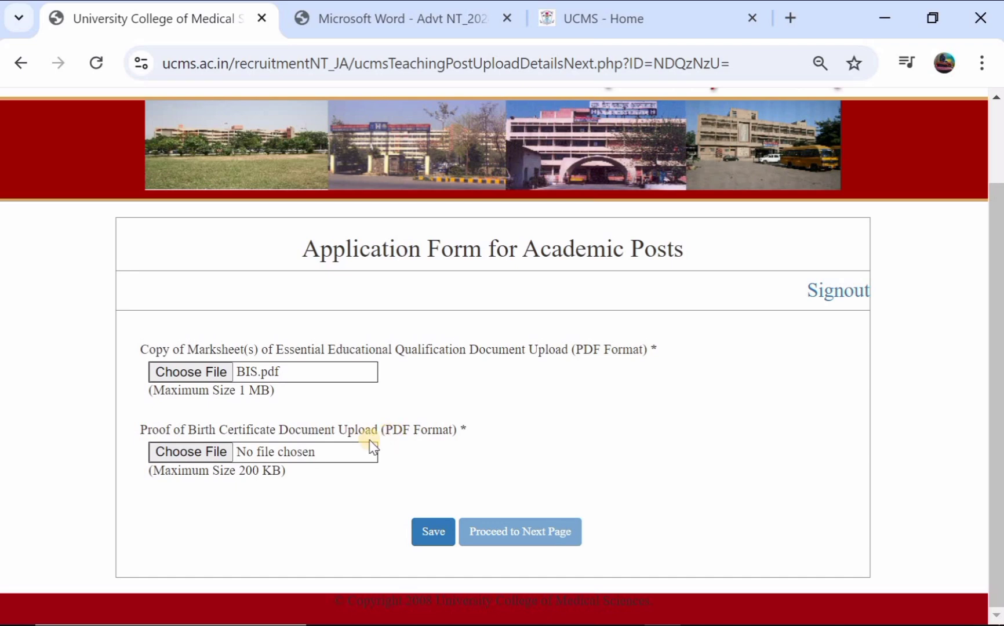
click(199, 456)
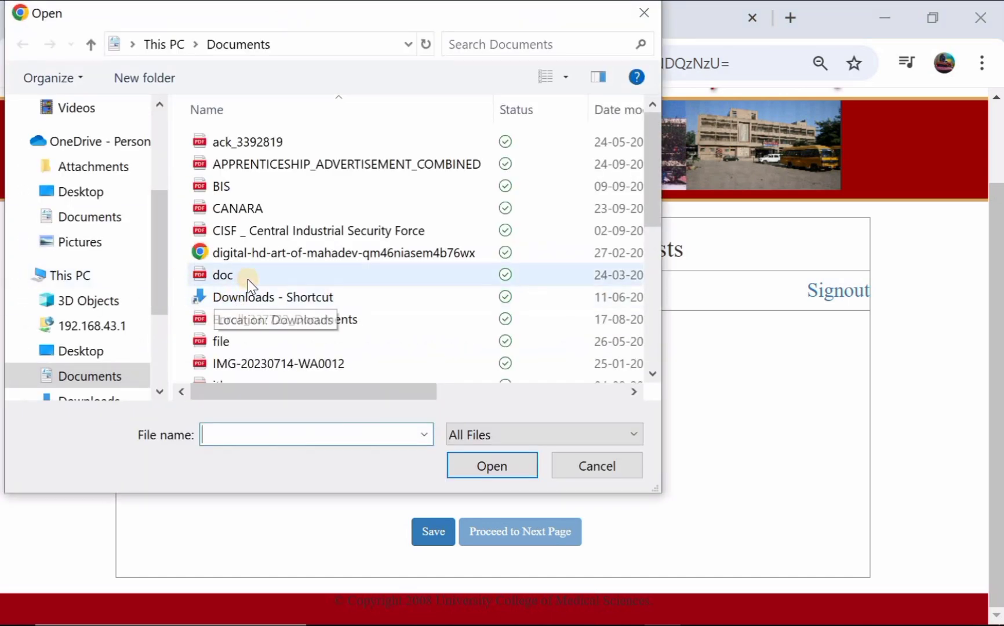
click(119, 242)
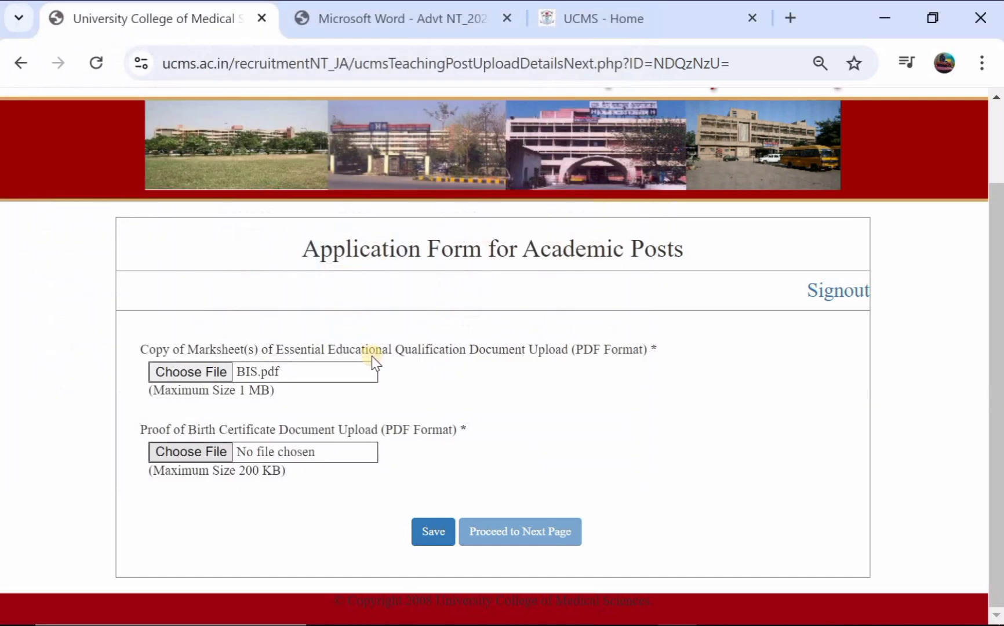
- Save the two attached documents, confirm them as final, and proceed to the next page
click(447, 527)
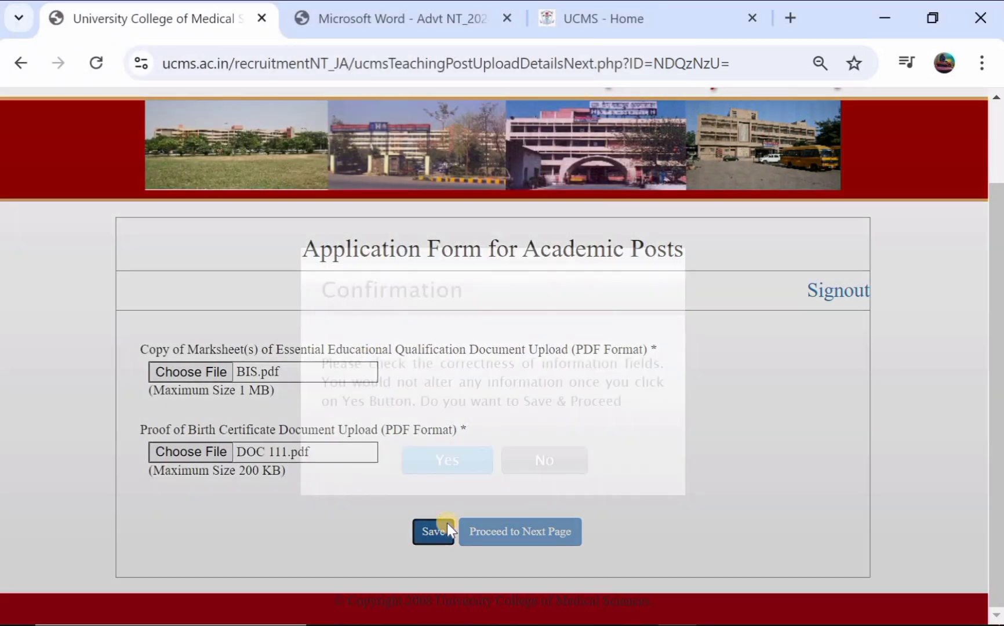
click(473, 457)
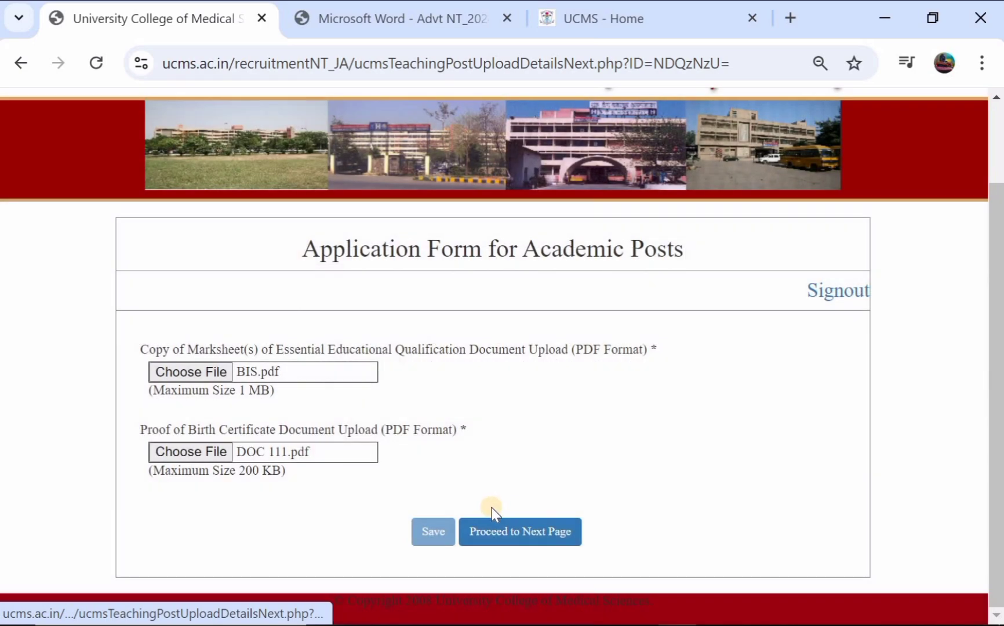
click(498, 527)
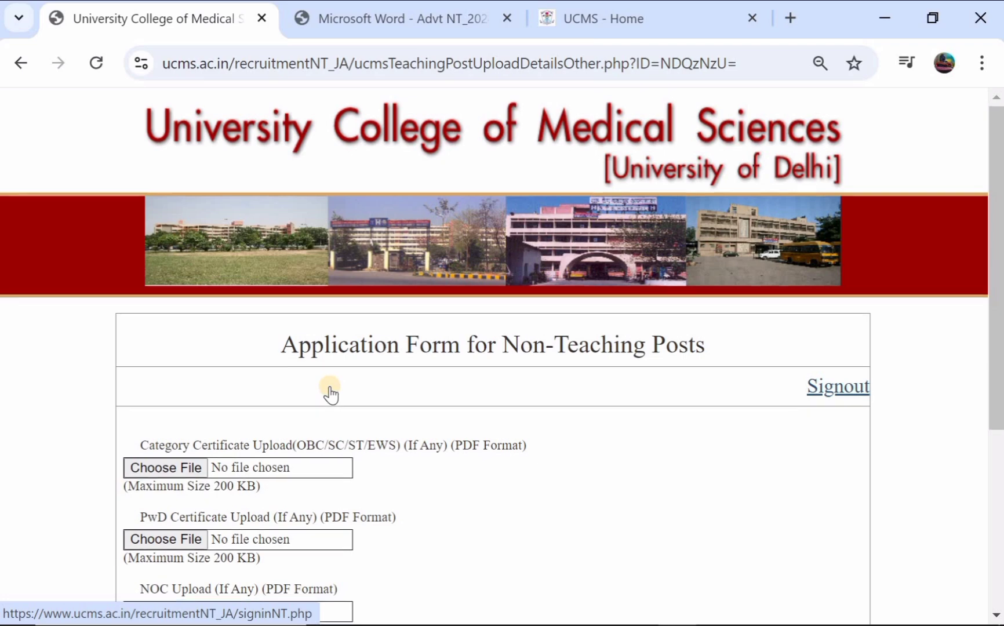
- Attach DOC 111.pdf as the category certificate
scroll(330, 395, down, 2)
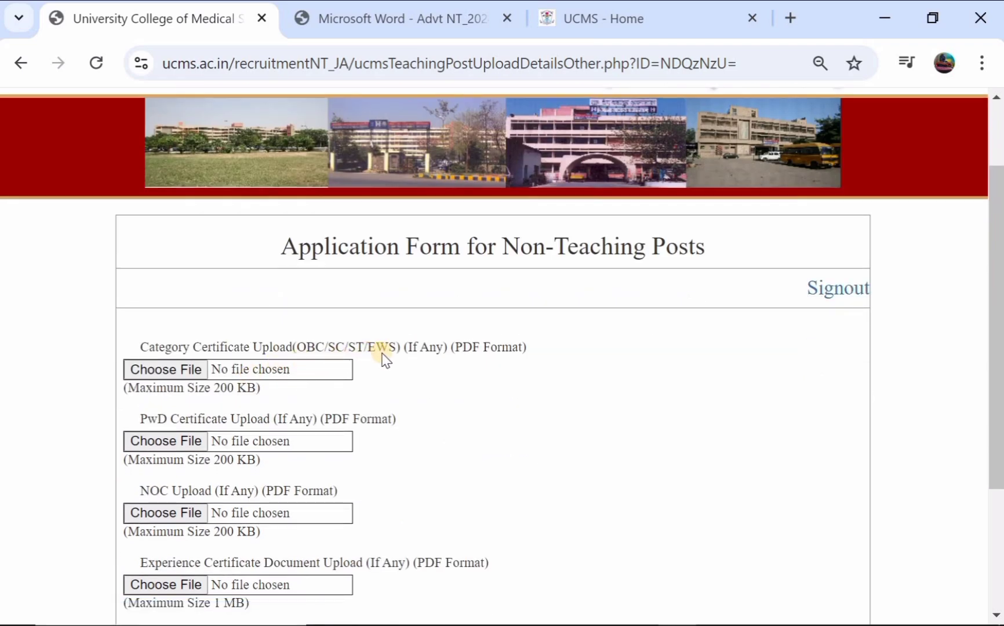
click(167, 371)
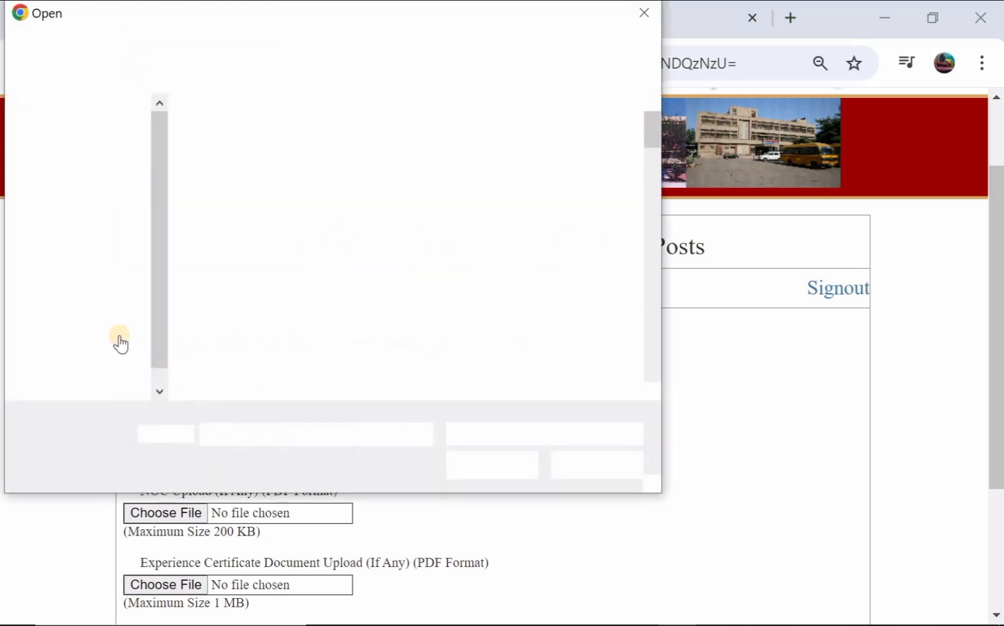
double_click(350, 284)
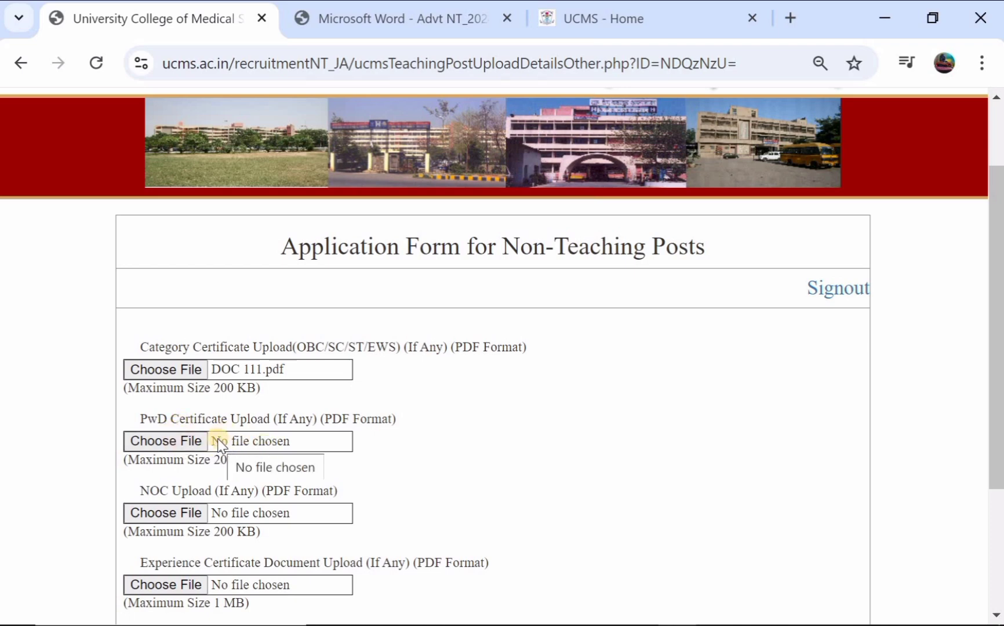
- Save the optional certificate uploads, confirm with Yes, and proceed to the declaration page
scroll(263, 445, down, 1)
scroll(211, 414, down, 2)
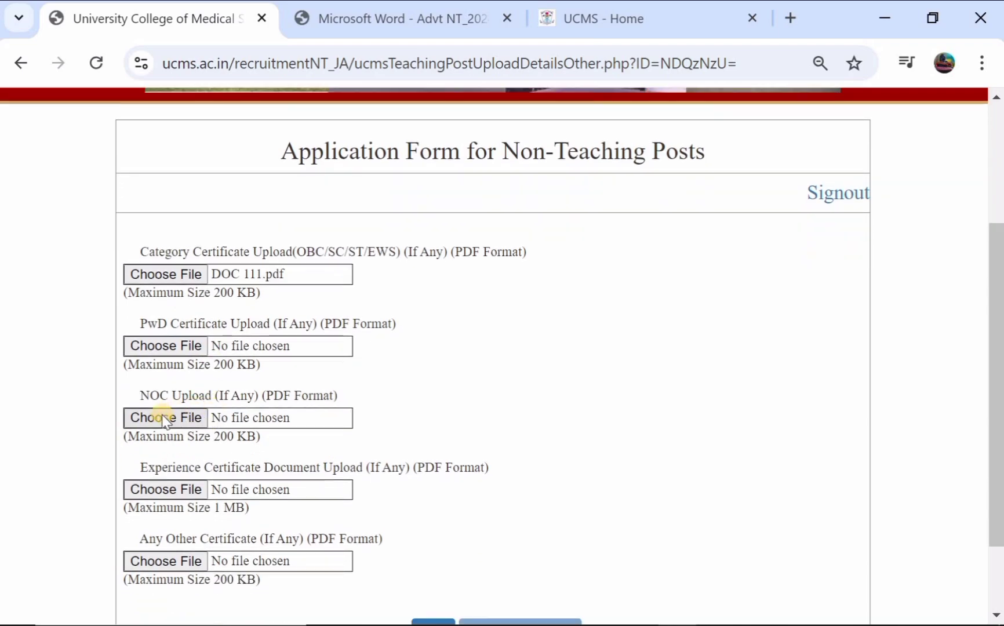
scroll(174, 412, down, 2)
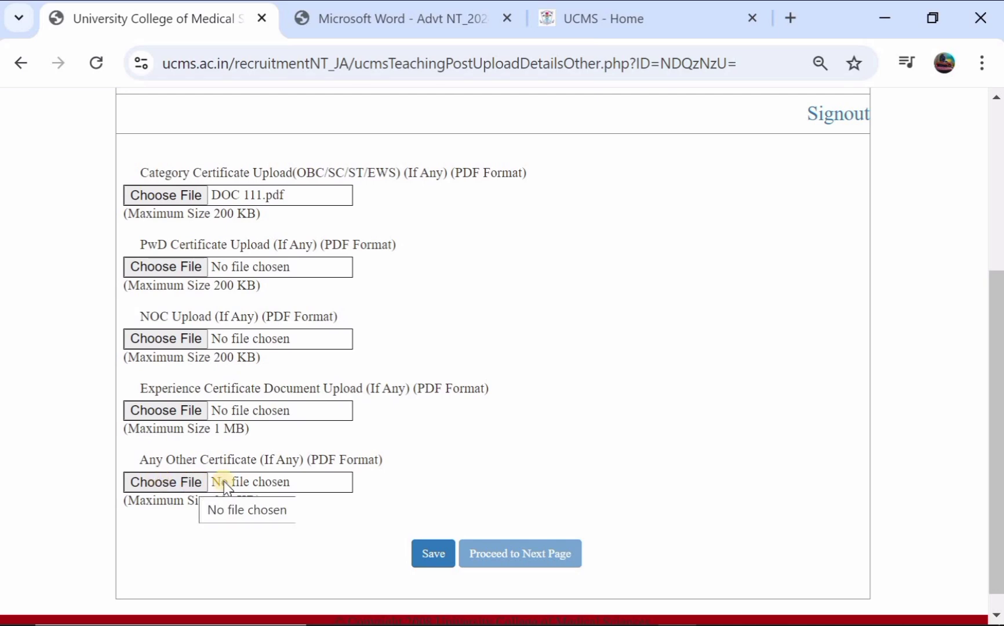
click(429, 550)
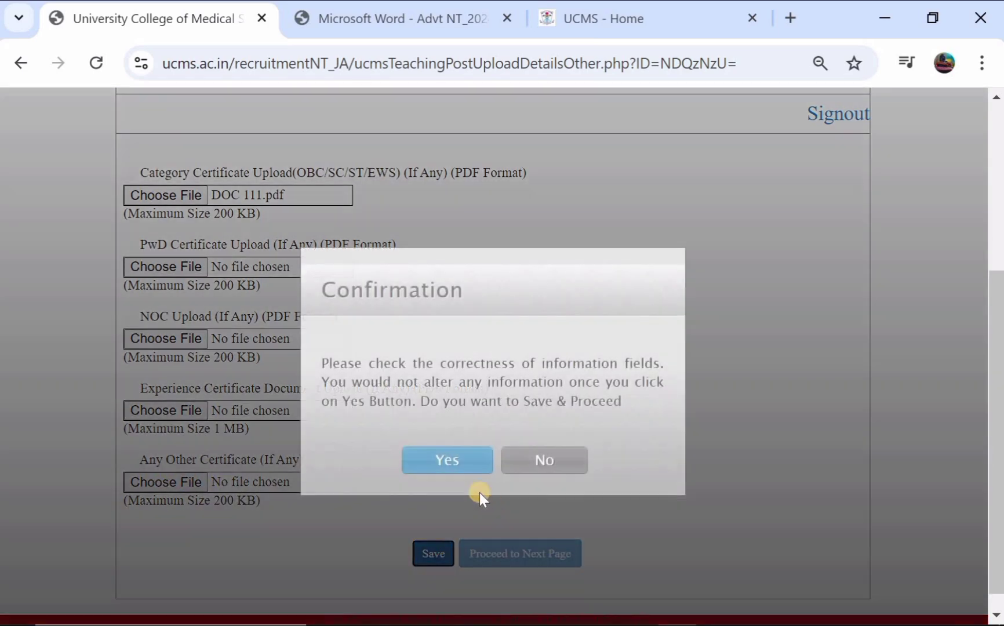
click(448, 462)
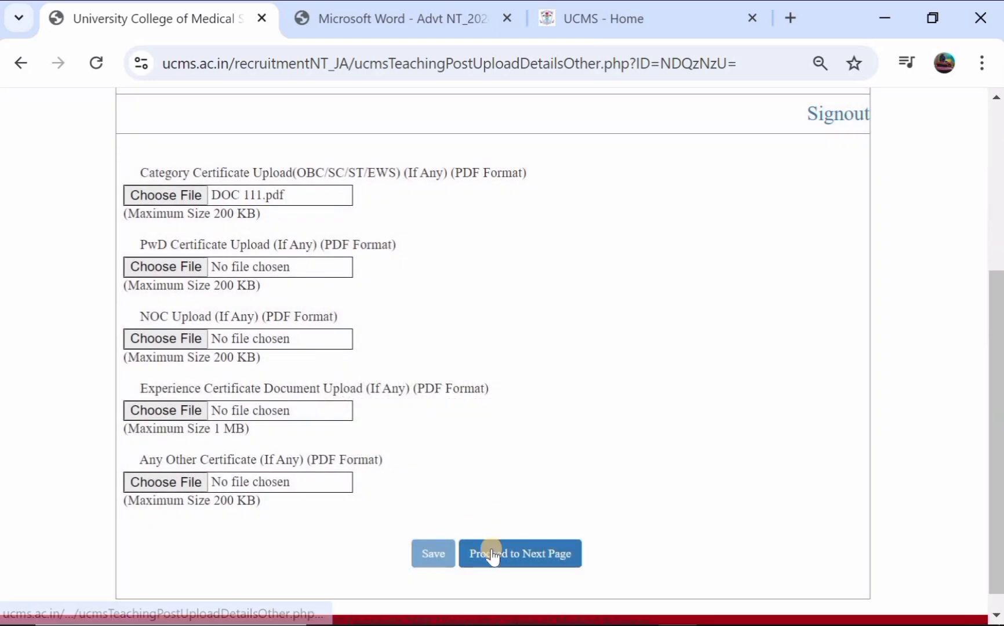
click(492, 555)
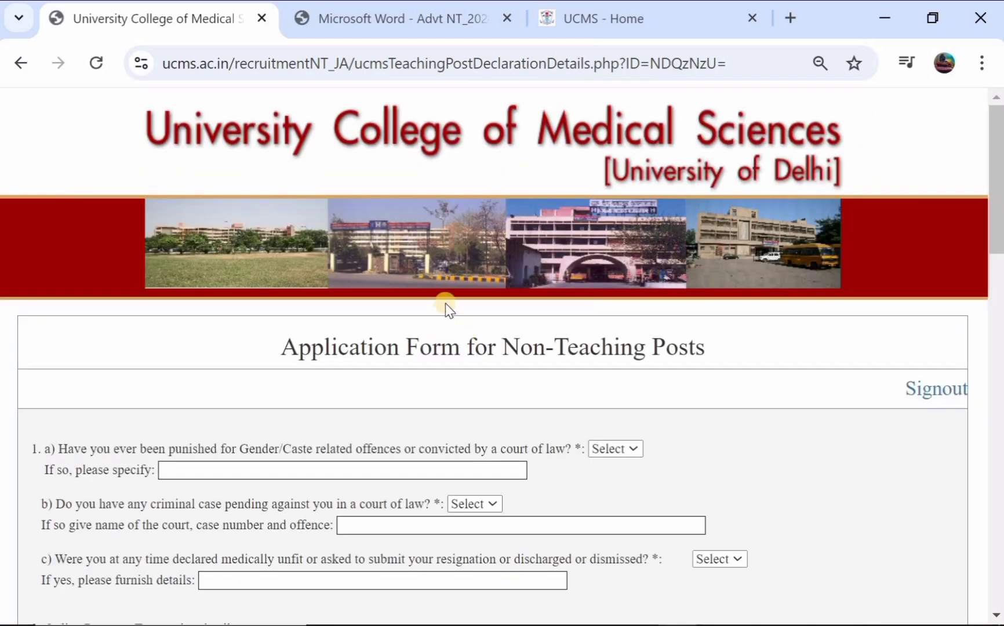
- Answer No to questions 1a (punishment), 1b (pending criminal case) and 1c (medical unfitness or dismissal)
scroll(386, 349, down, 1)
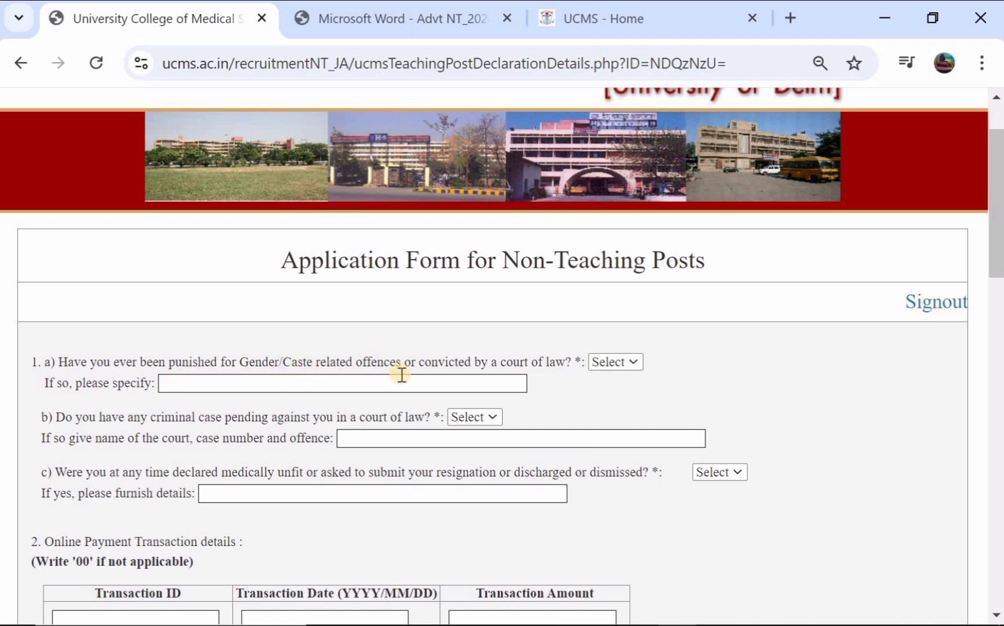
click(604, 365)
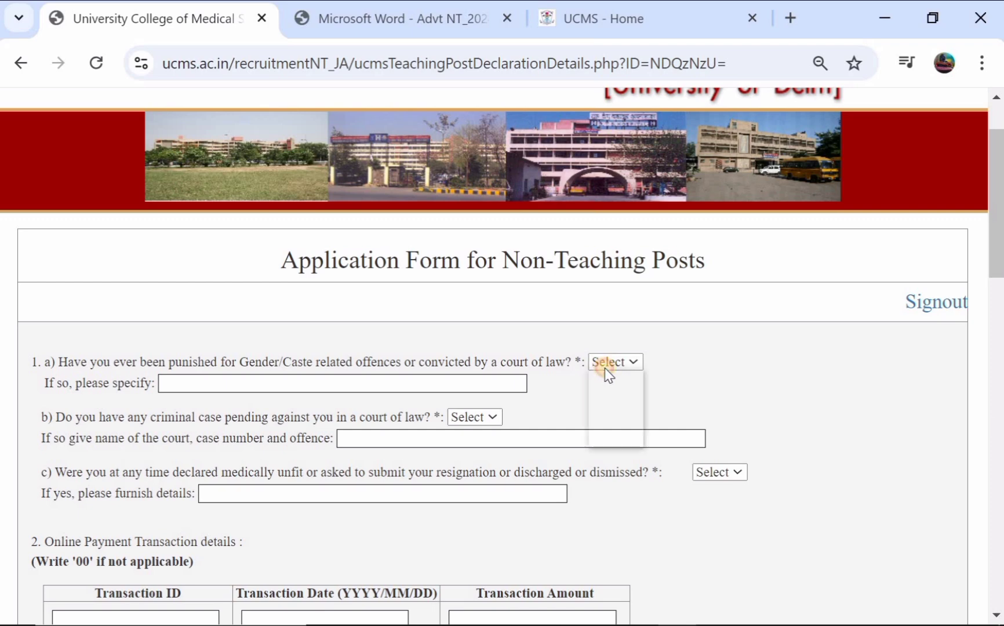
click(604, 432)
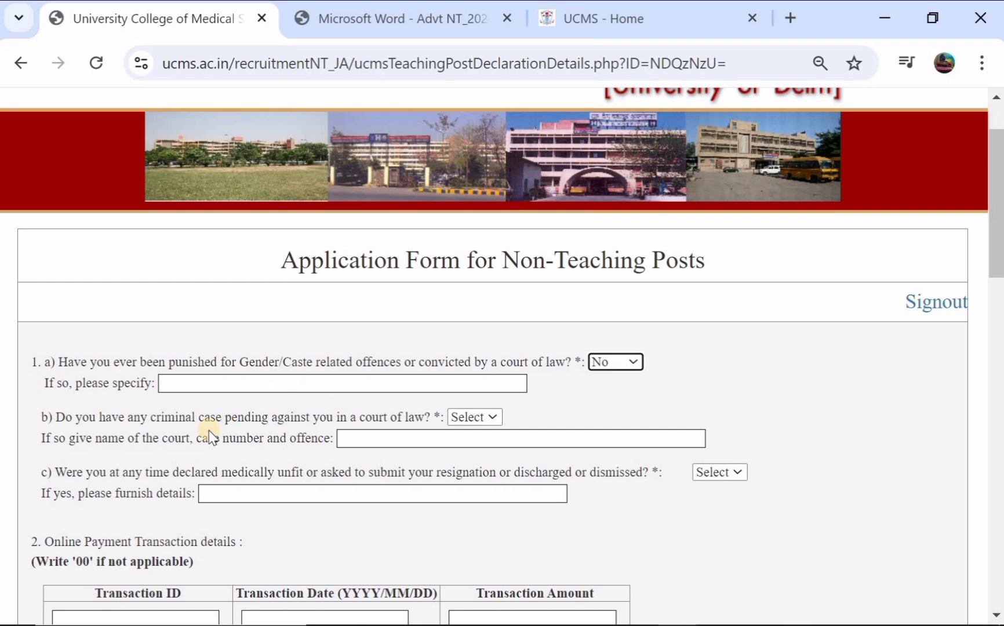
click(480, 418)
click(475, 481)
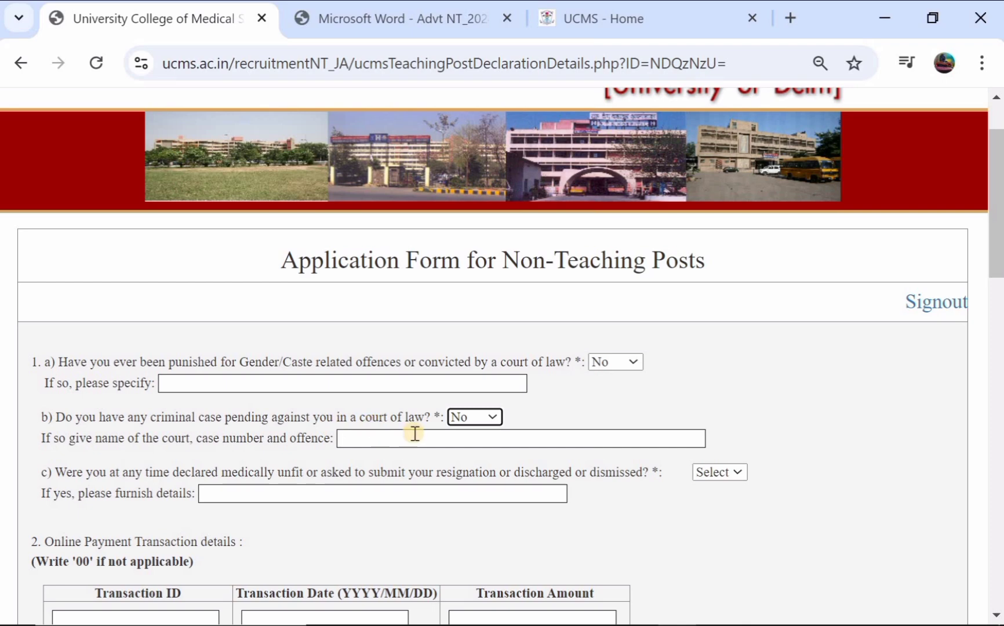
scroll(459, 430, down, 1)
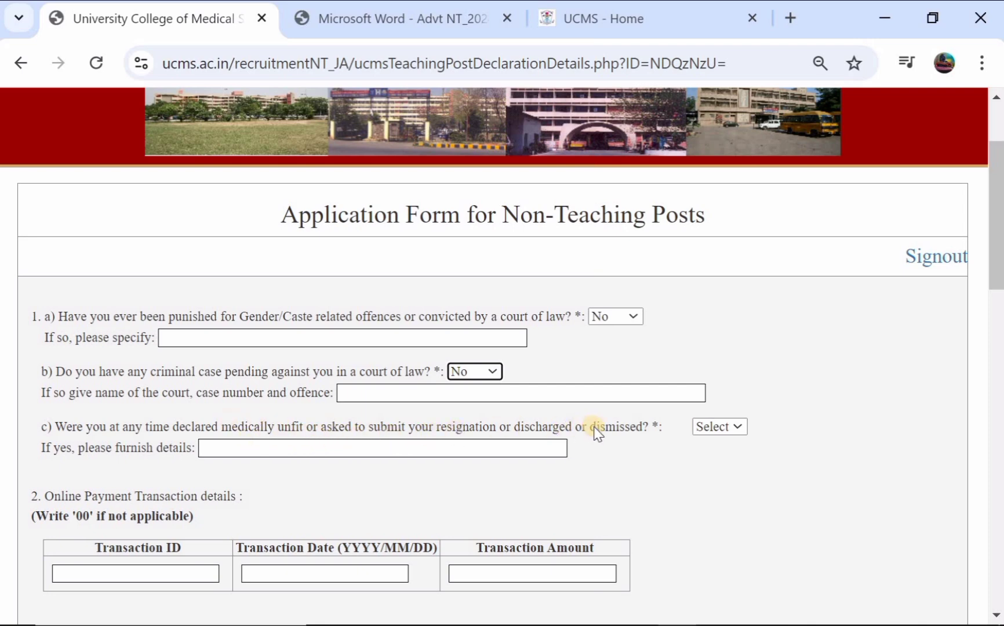
click(710, 430)
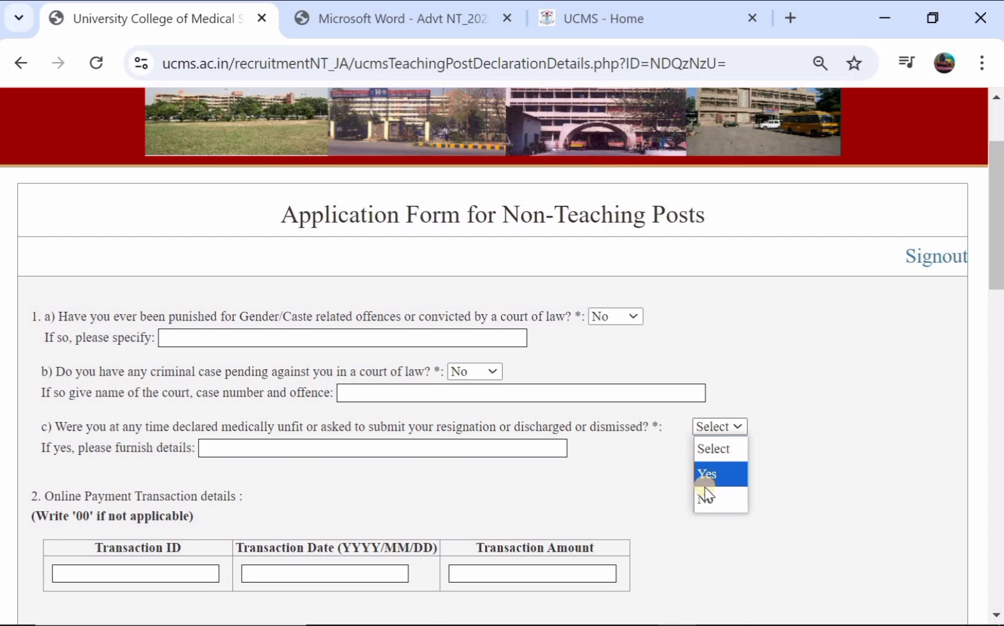
click(704, 491)
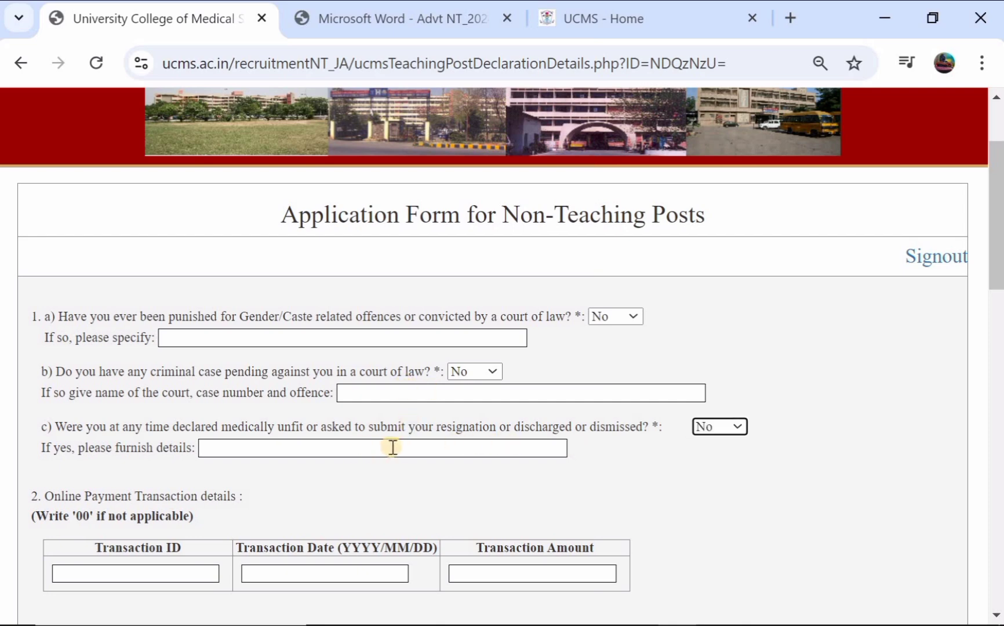
scroll(393, 447, down, 1)
scroll(338, 428, down, 2)
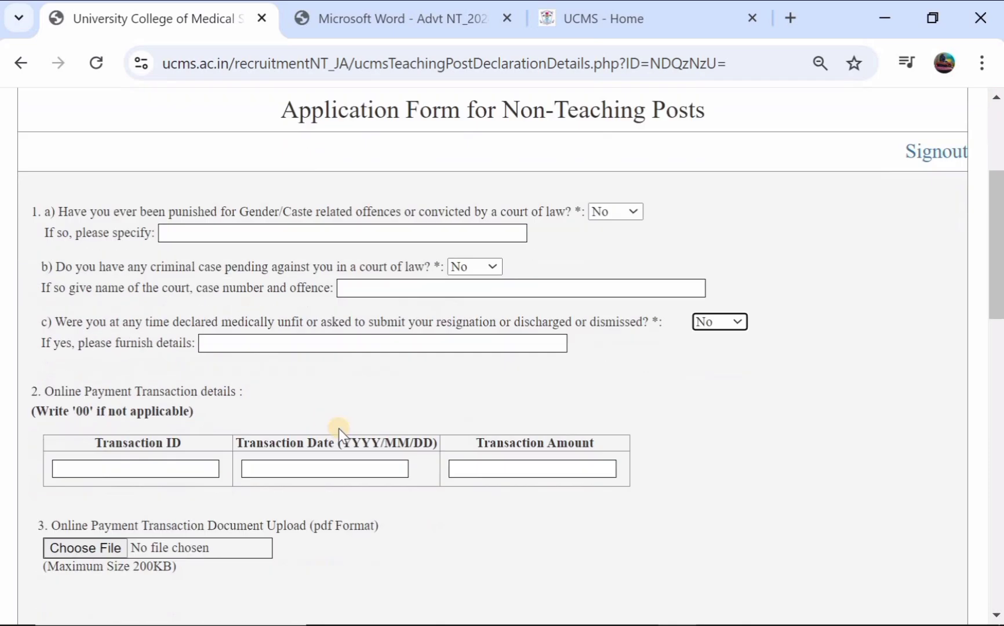
scroll(339, 429, down, 1)
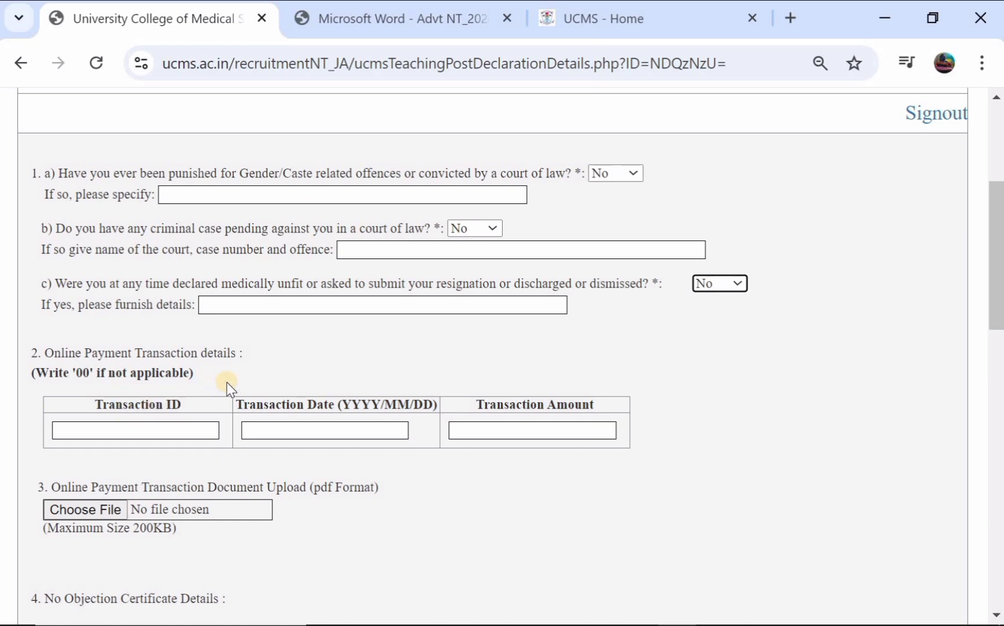
- Fill in the Transaction ID and Transaction Amount payment fields
click(160, 435)
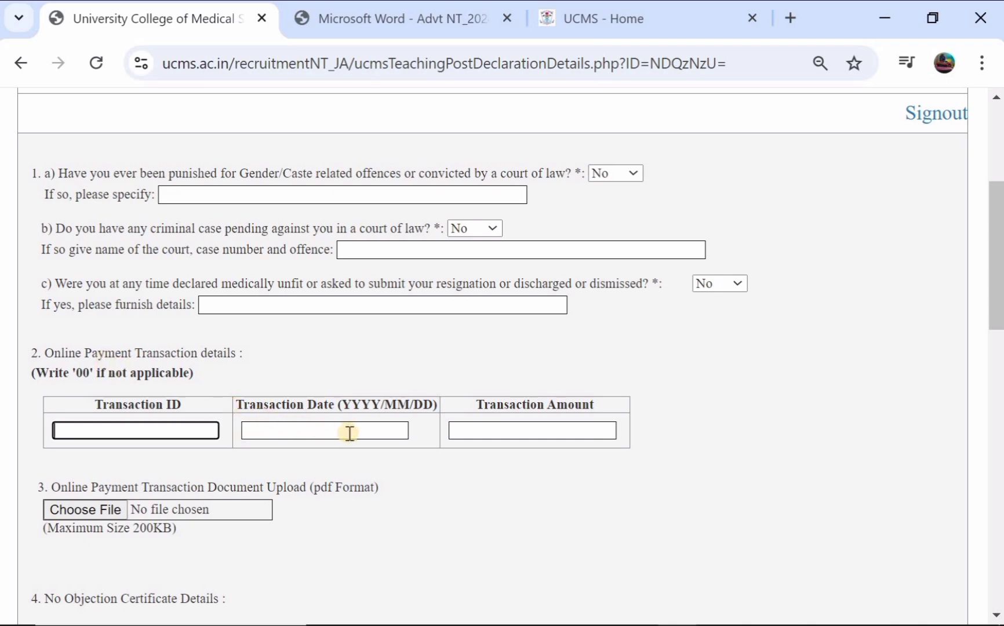
click(517, 434)
scroll(222, 423, down, 1)
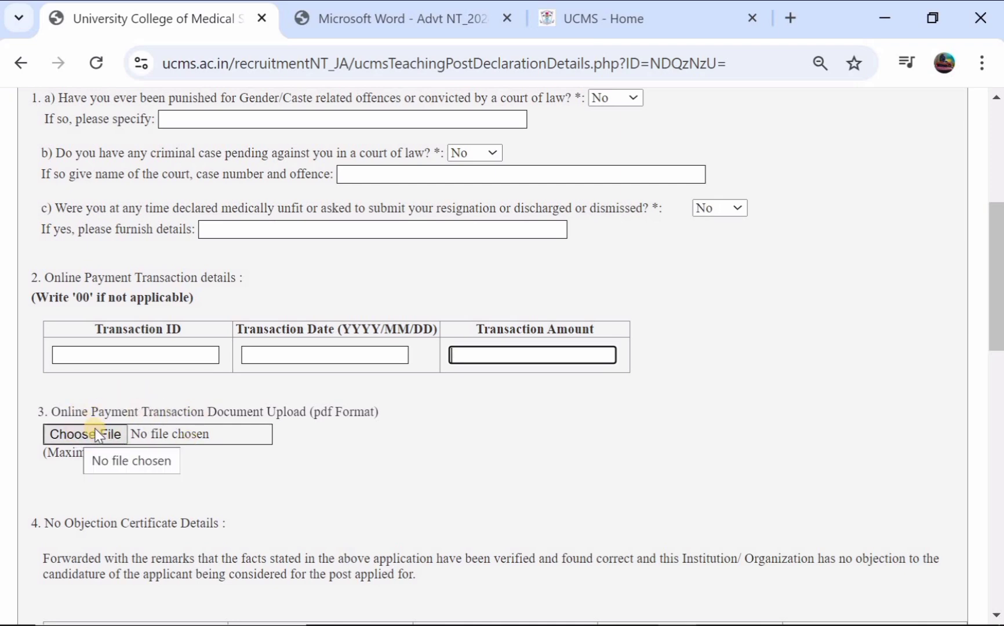
scroll(96, 435, down, 3)
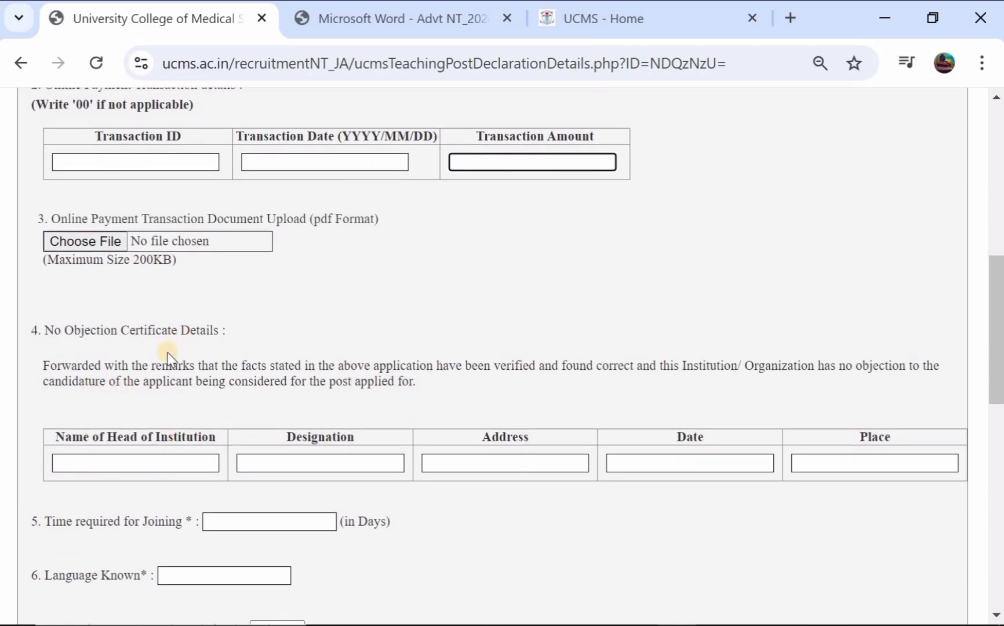
scroll(280, 411, down, 1)
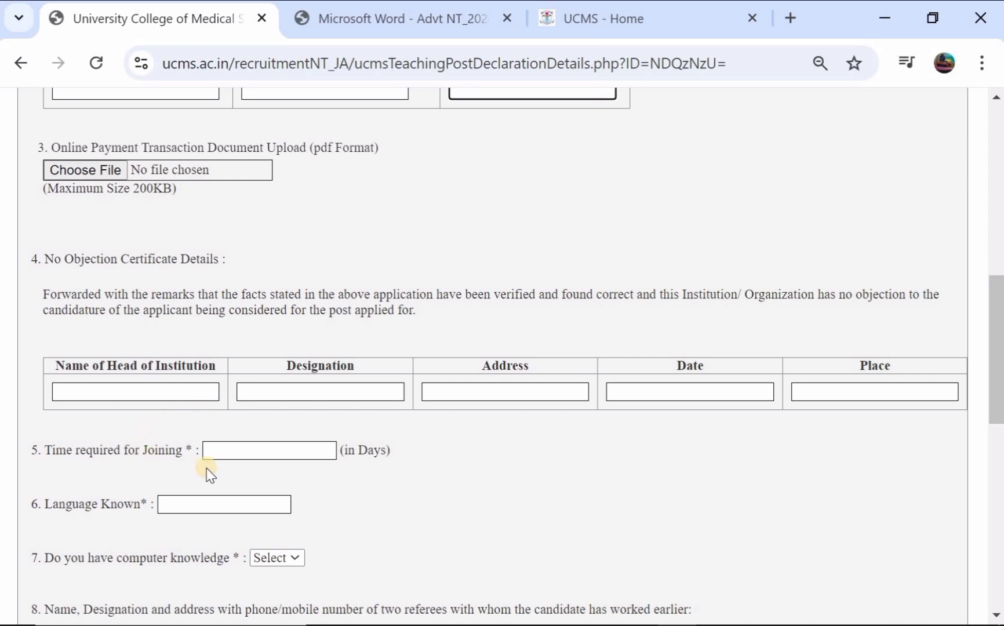
- Enter 60 days as time required for joining and TELUGU ENGLISH as languages known
click(232, 453)
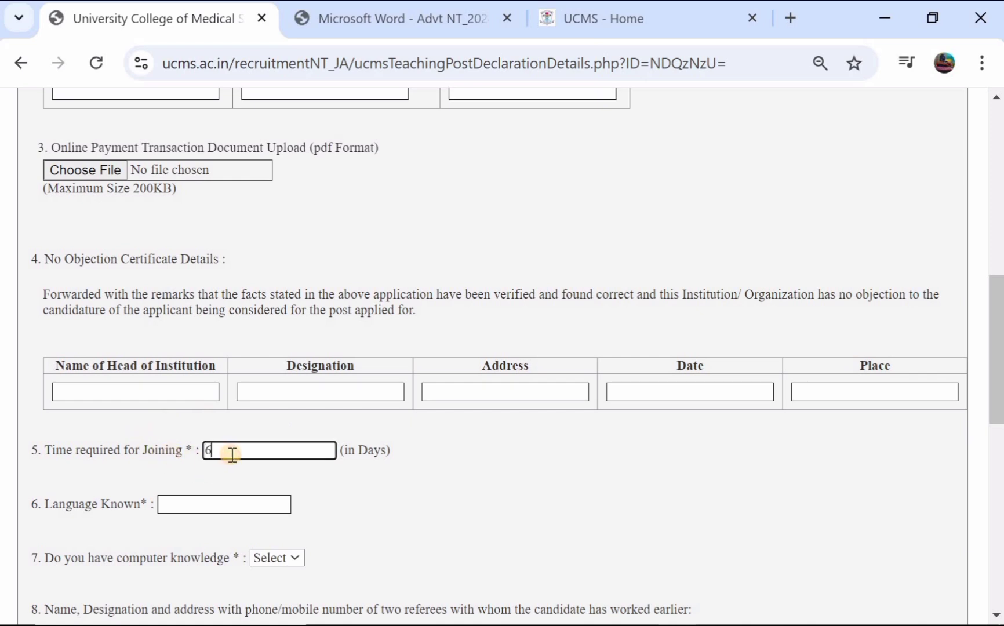
click(196, 502)
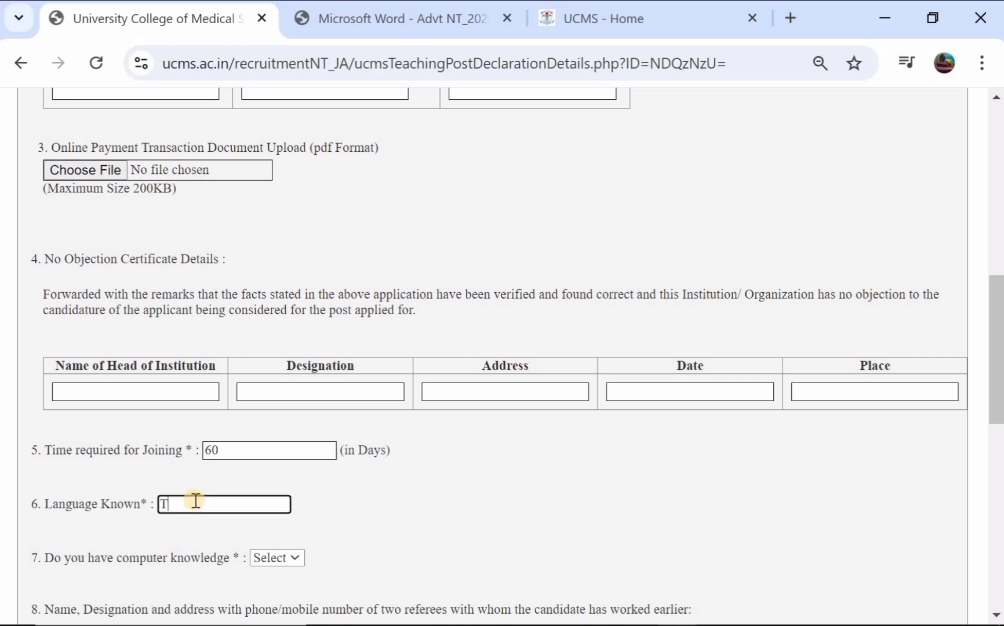
text(T)
- Set the computer knowledge answer to Yes
scroll(195, 500, down, 1)
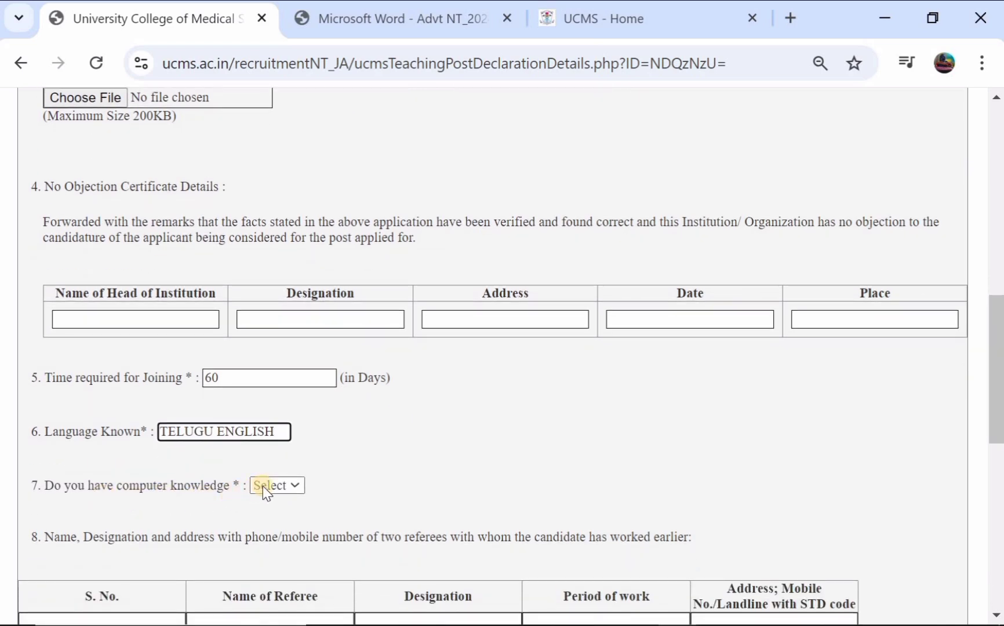
click(262, 485)
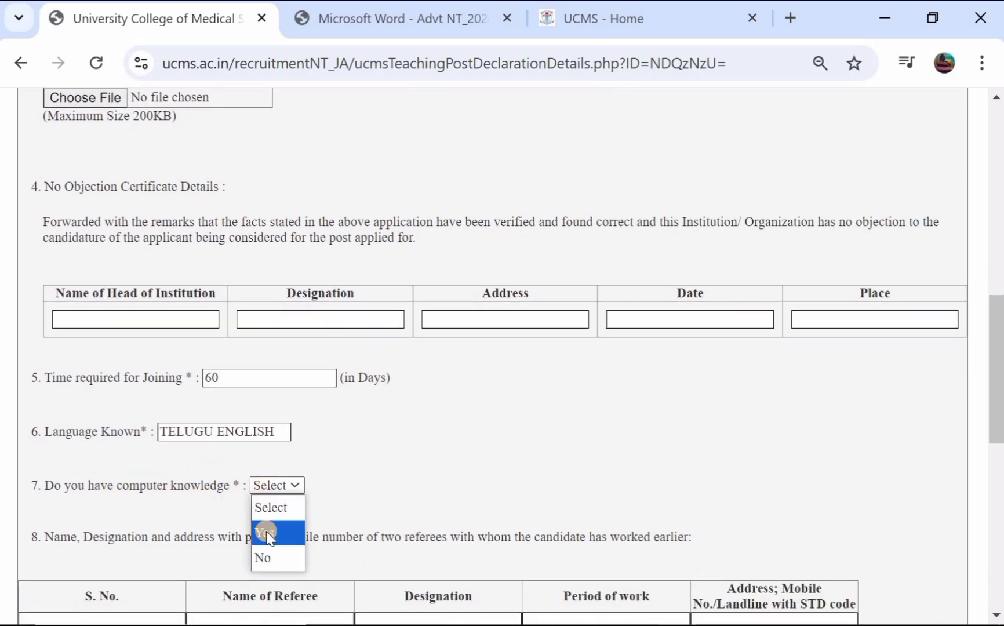
click(268, 530)
click(288, 490)
click(280, 557)
click(284, 485)
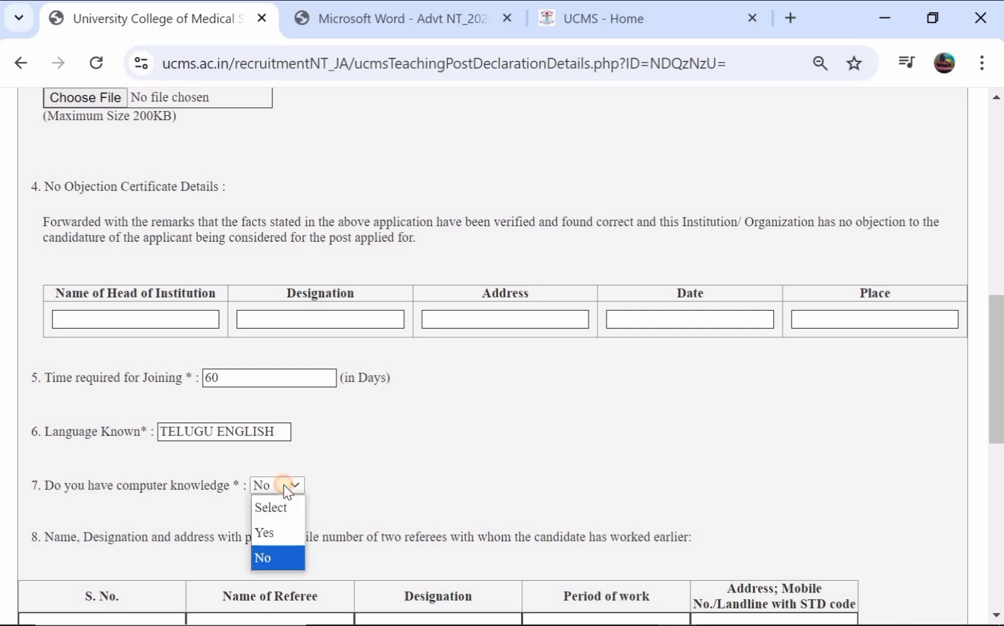
click(277, 528)
scroll(277, 528, down, 3)
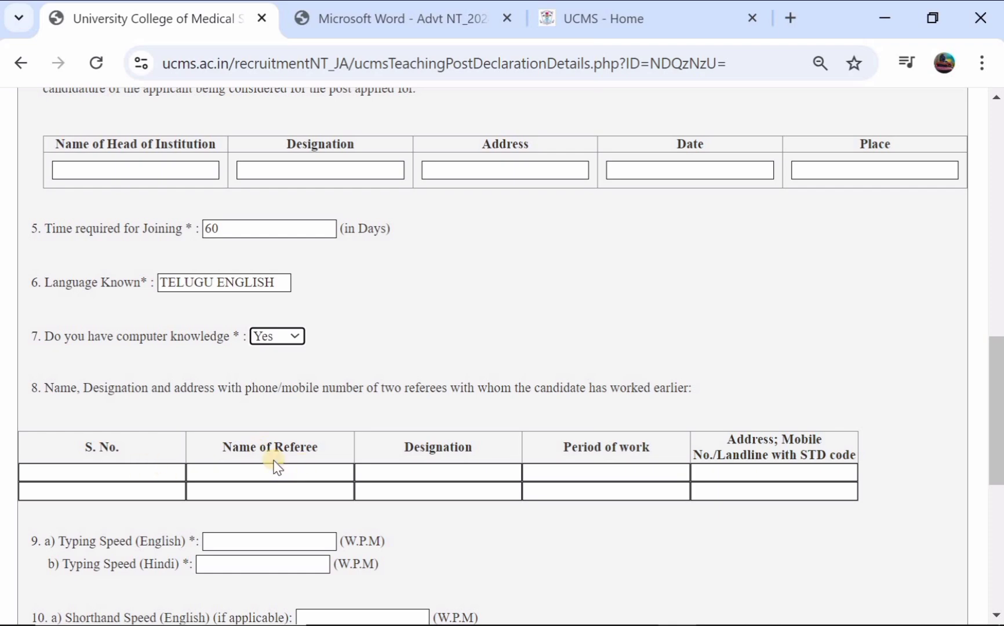
- Enter 36 for English typing speed, and 00 for Hindi typing, English shorthand and Hindi shorthand
scroll(418, 490, down, 3)
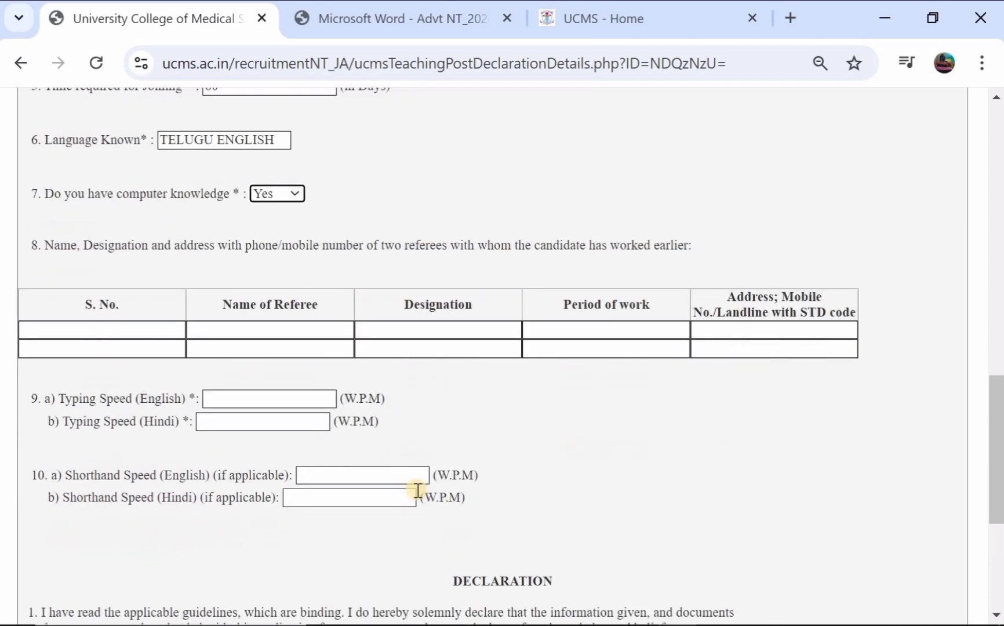
click(243, 387)
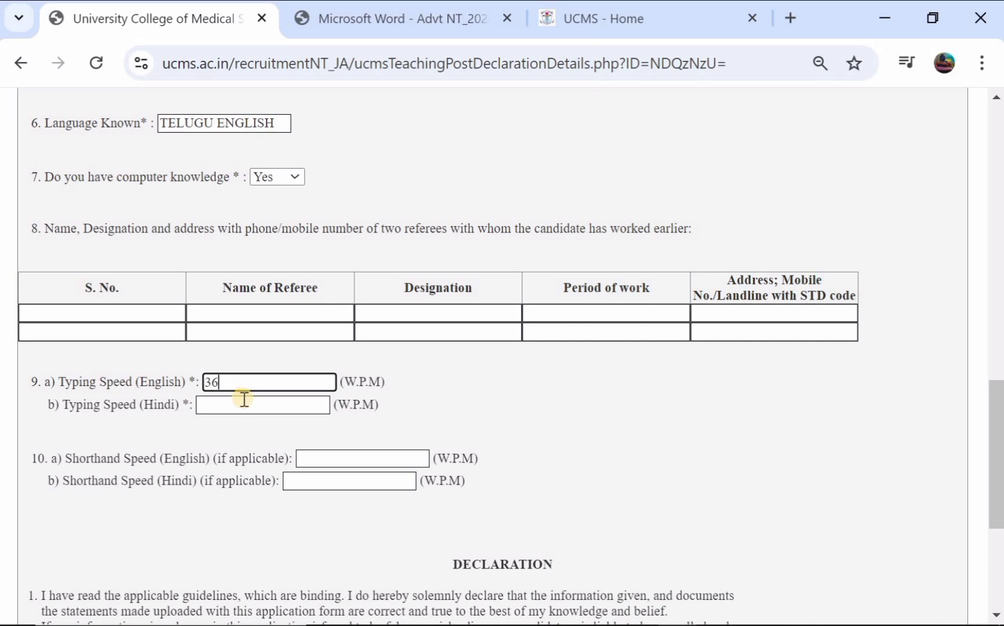
click(247, 406)
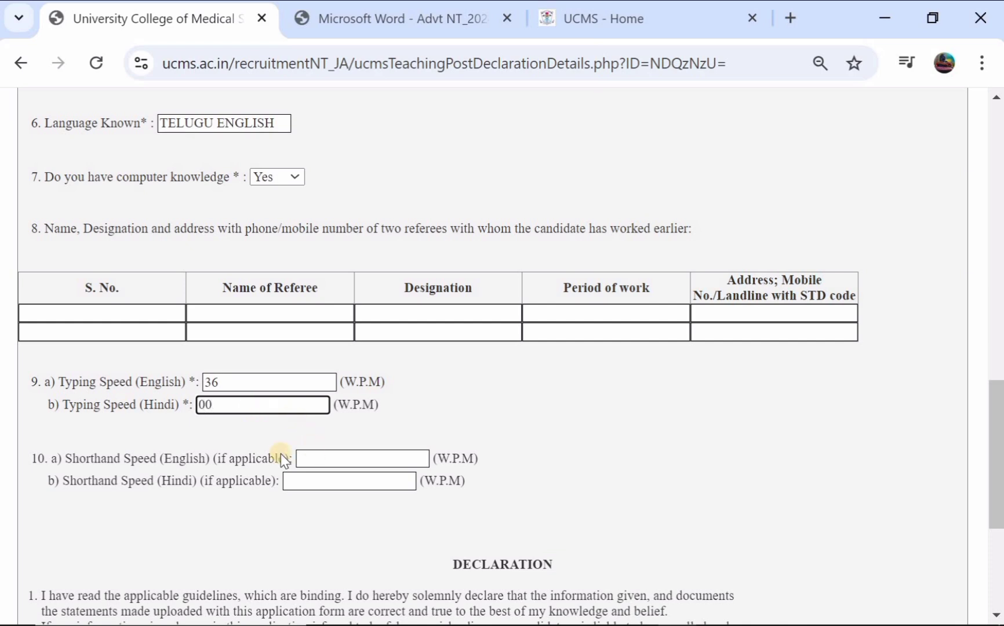
click(319, 456)
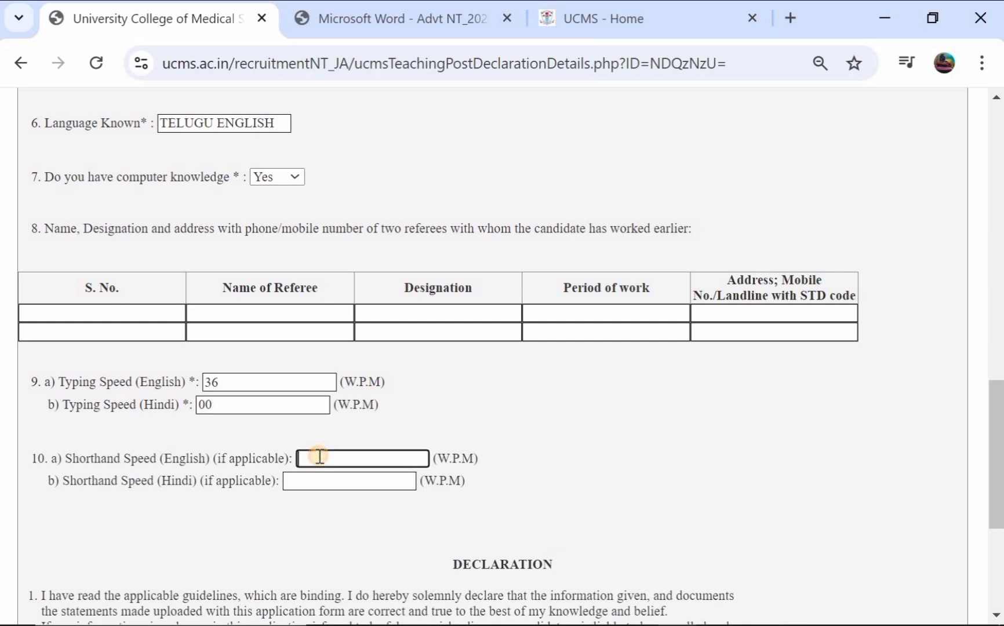
text(00)
click(318, 478)
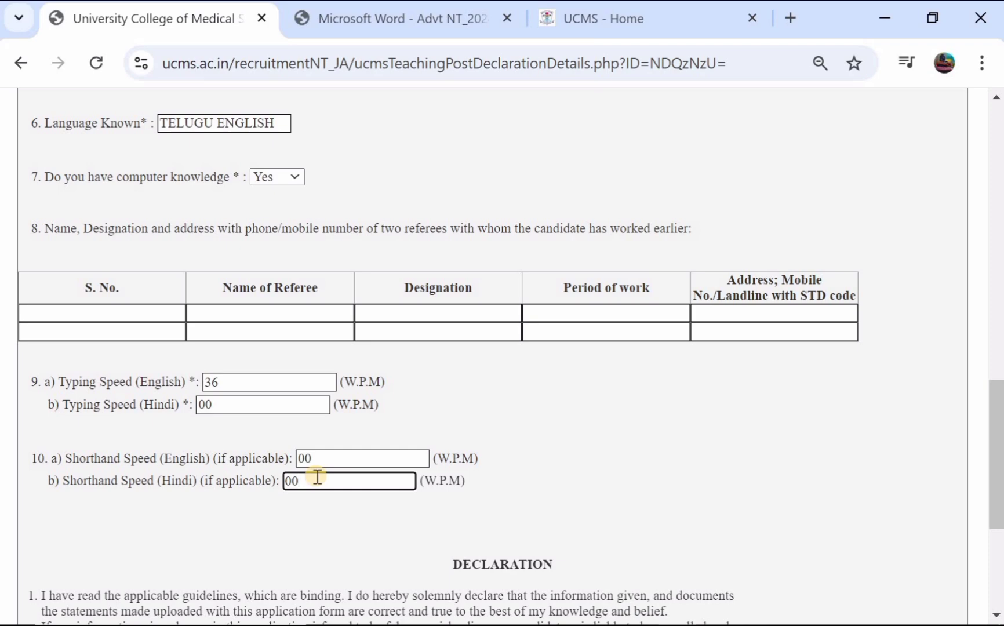
scroll(316, 476, down, 2)
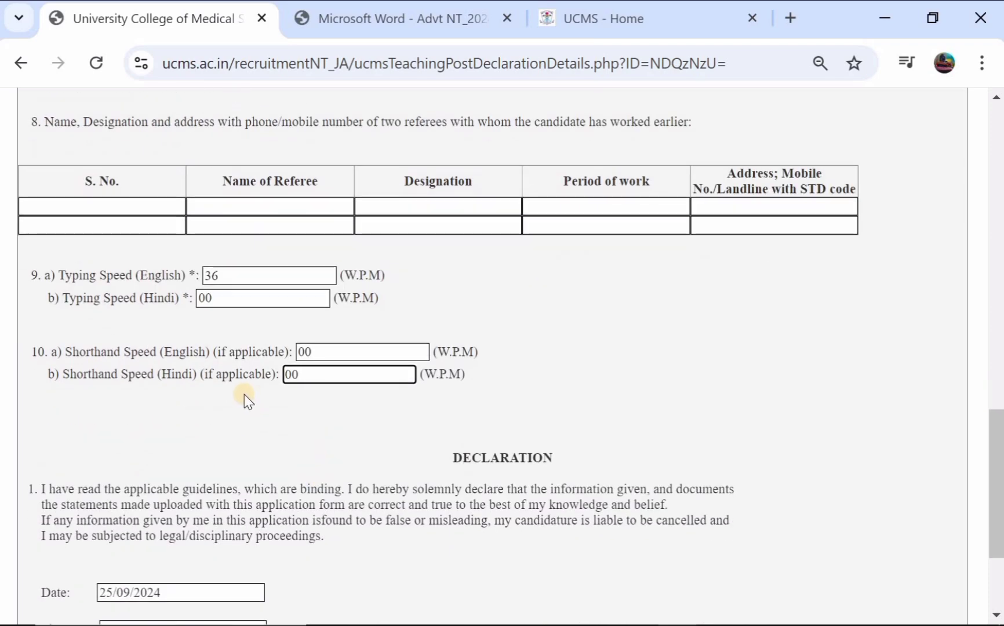
- Fill the declaration Place field with the saved autofill suggestion
scroll(244, 395, down, 3)
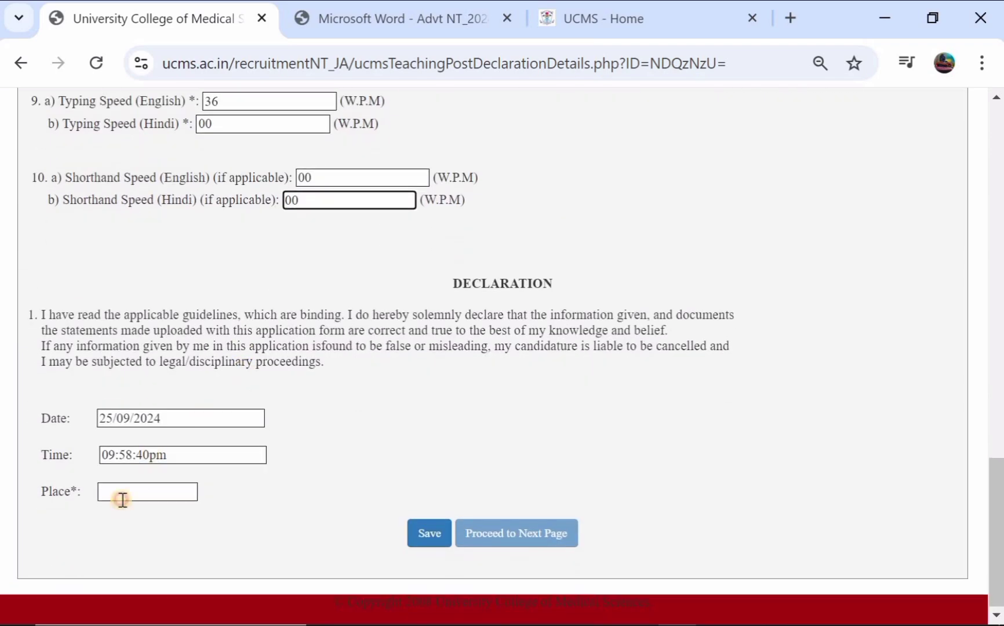
click(122, 499)
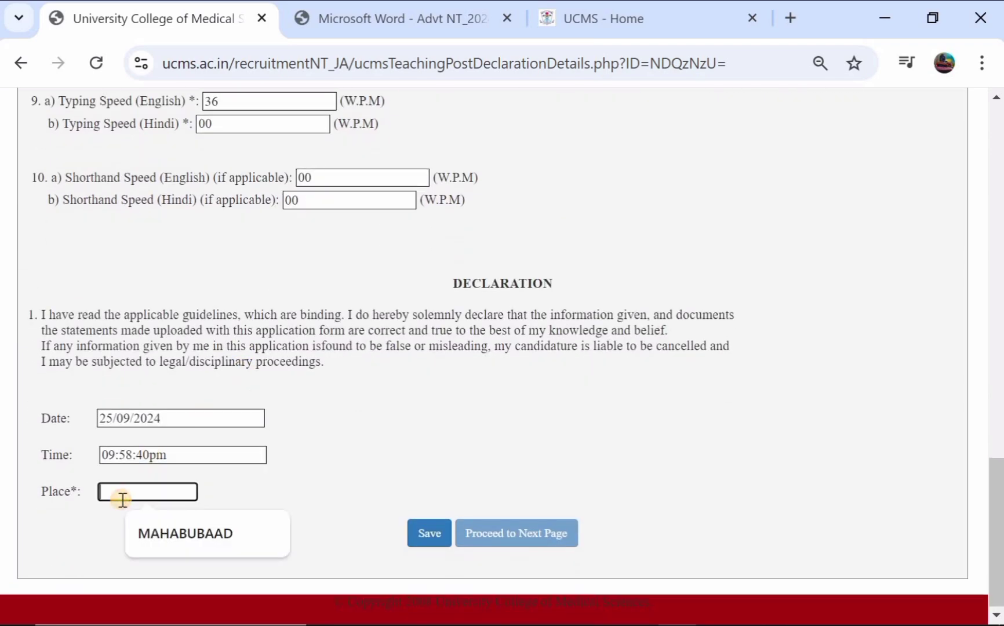
click(160, 534)
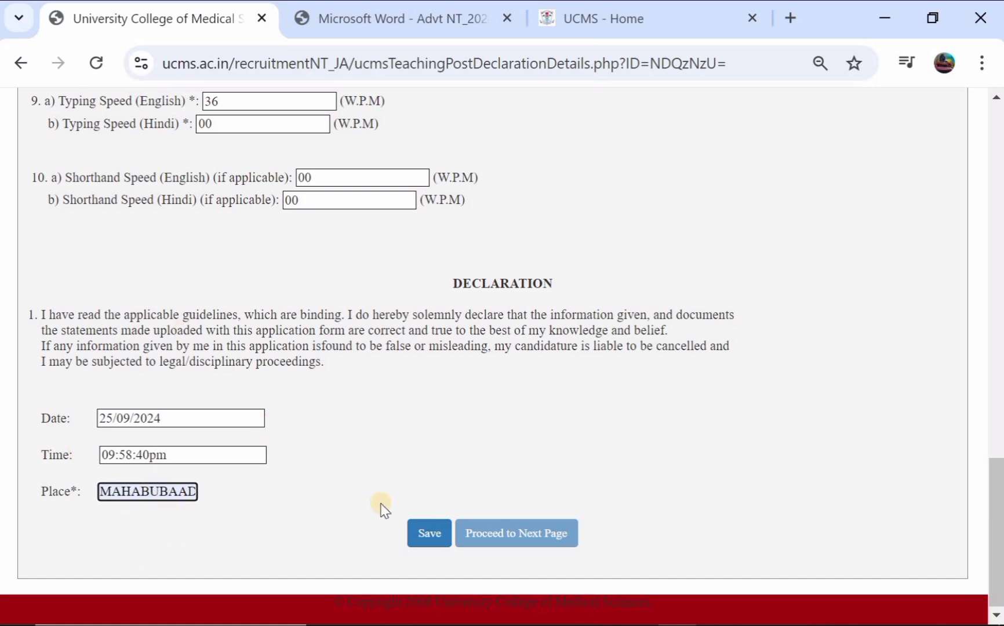
- Save the declaration page, confirm with Yes, and proceed to the submission result page
click(429, 536)
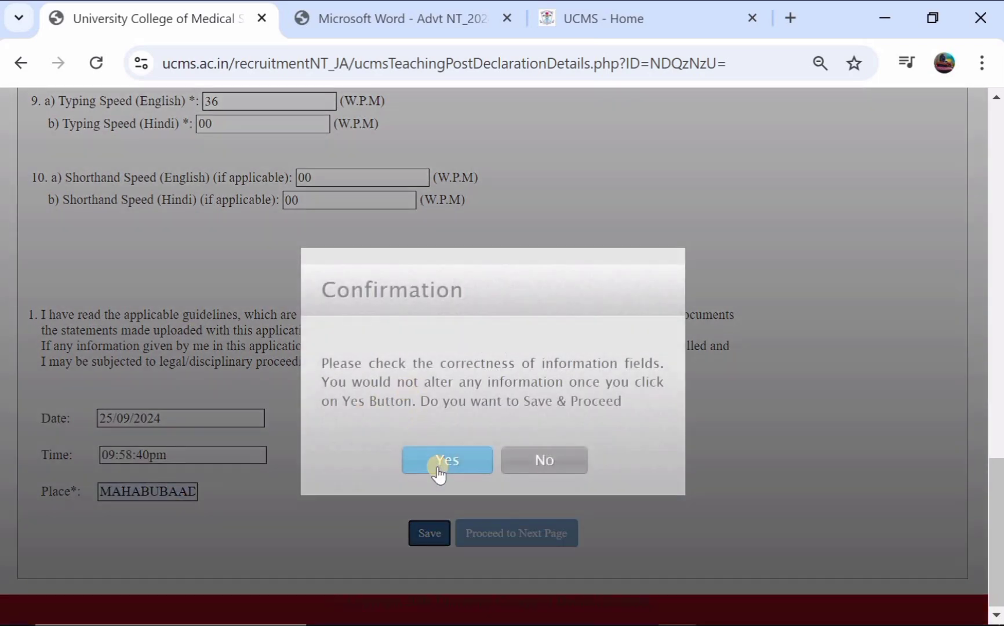
click(438, 471)
click(500, 531)
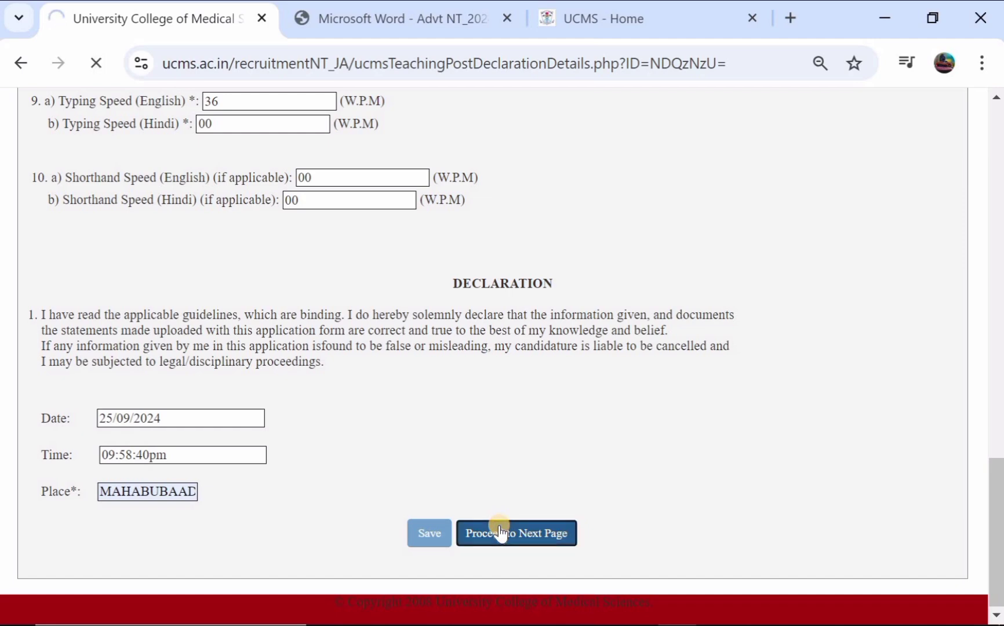
- Print the form submission result page to PDF and save it in the Documents folder
scroll(556, 348, down, 9)
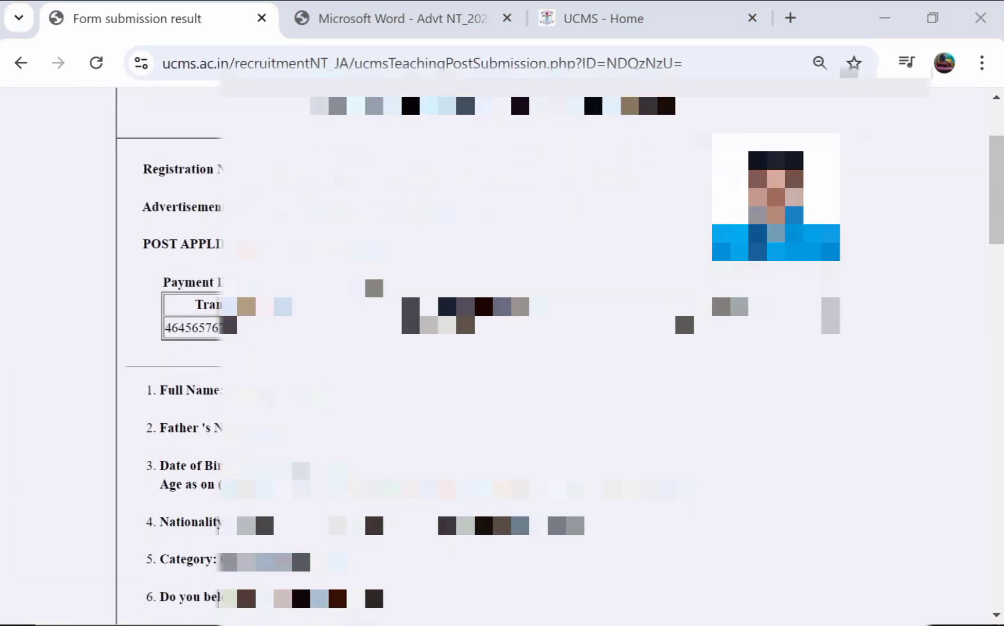
scroll(502, 347, down, 15)
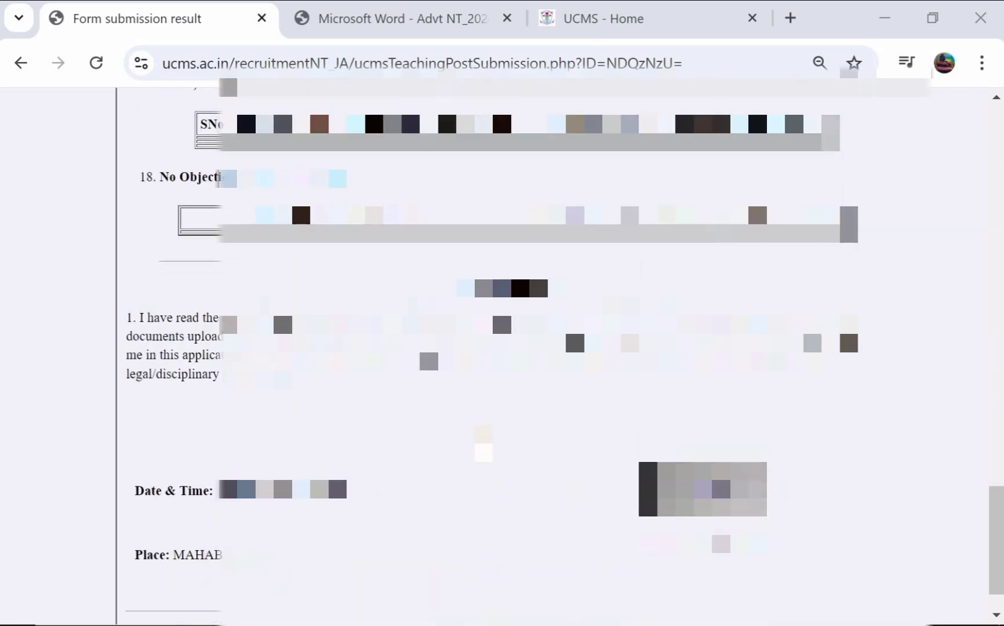
scroll(502, 347, down, 1)
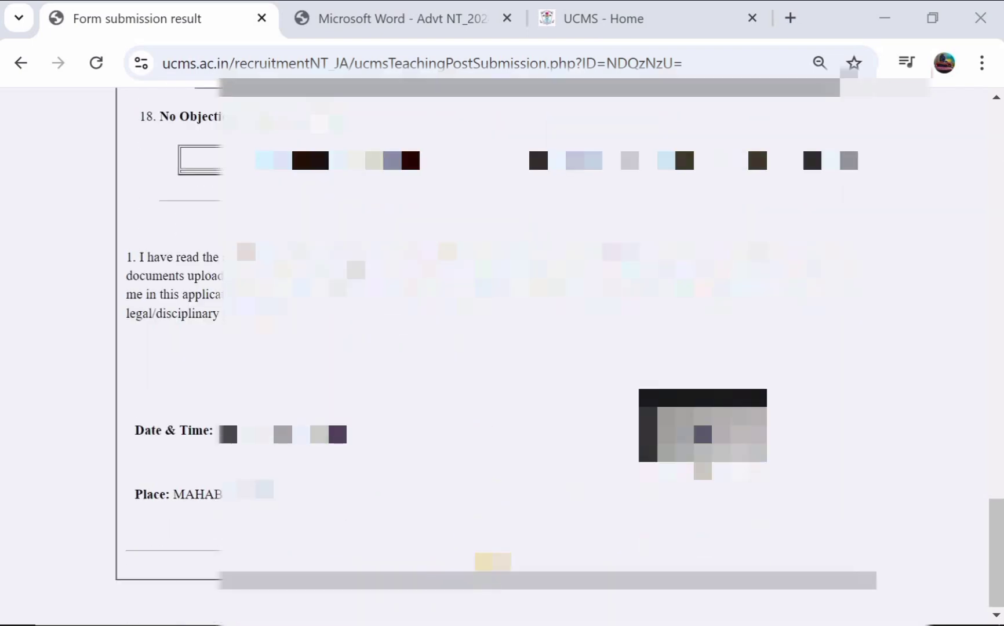
key(ctrl+p)
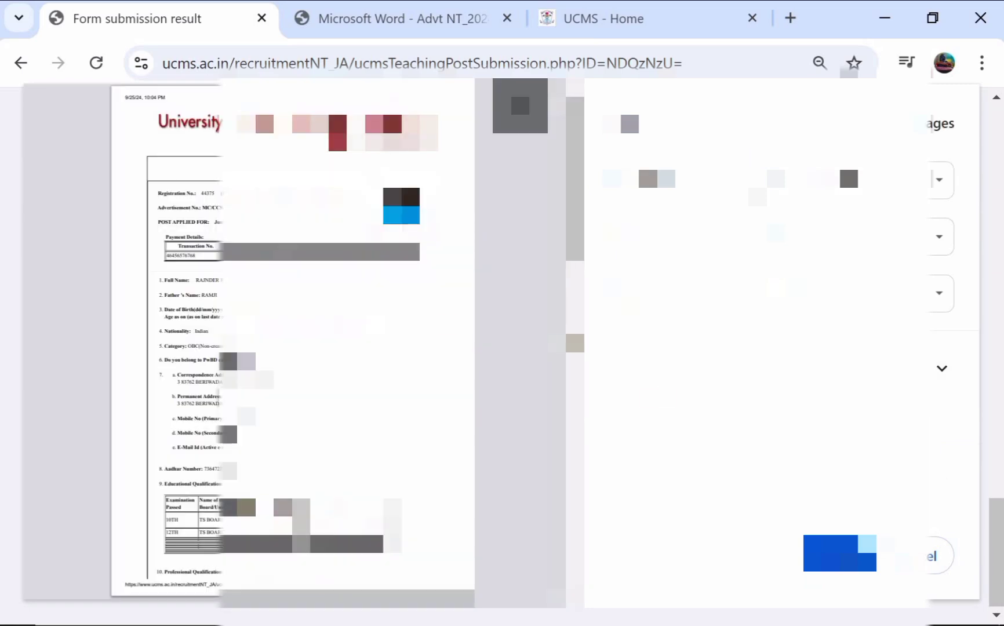
click(831, 546)
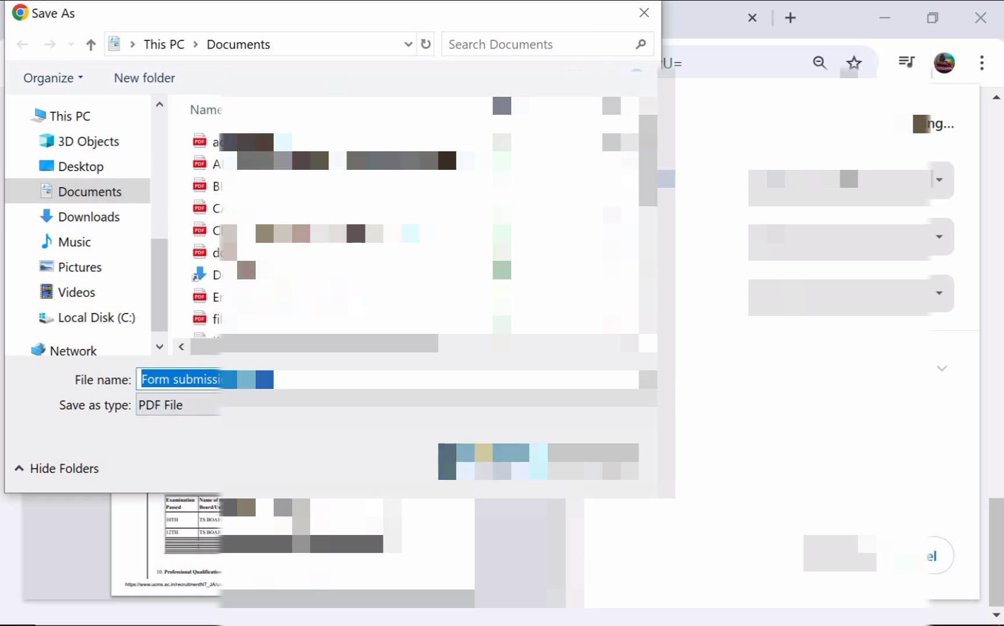
key(Return)
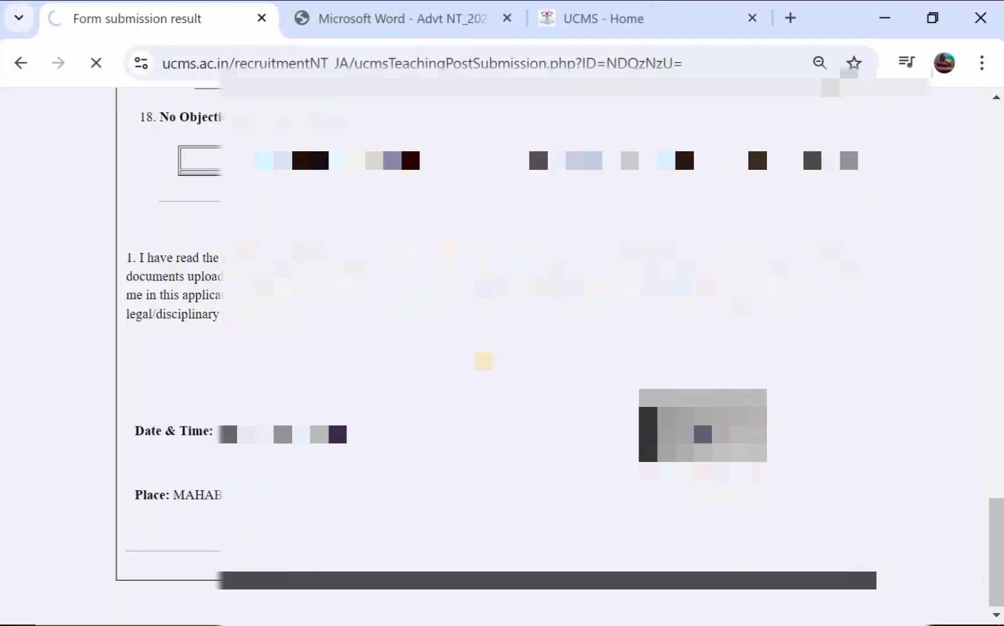
- Go Back from the Not Found page to the form submission result page
scroll(502, 348, up, 5)
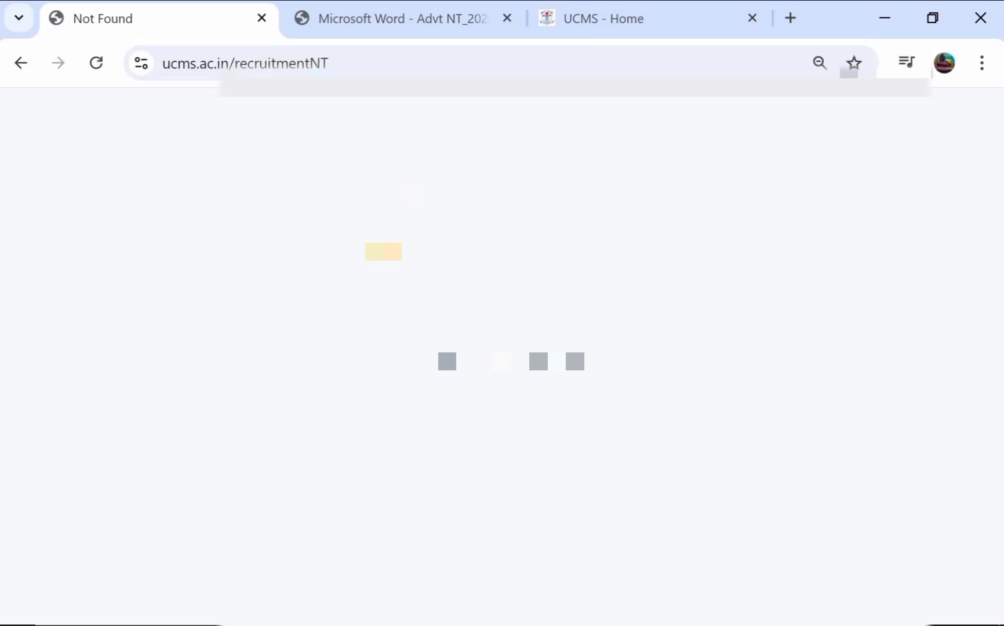
right_click(199, 237)
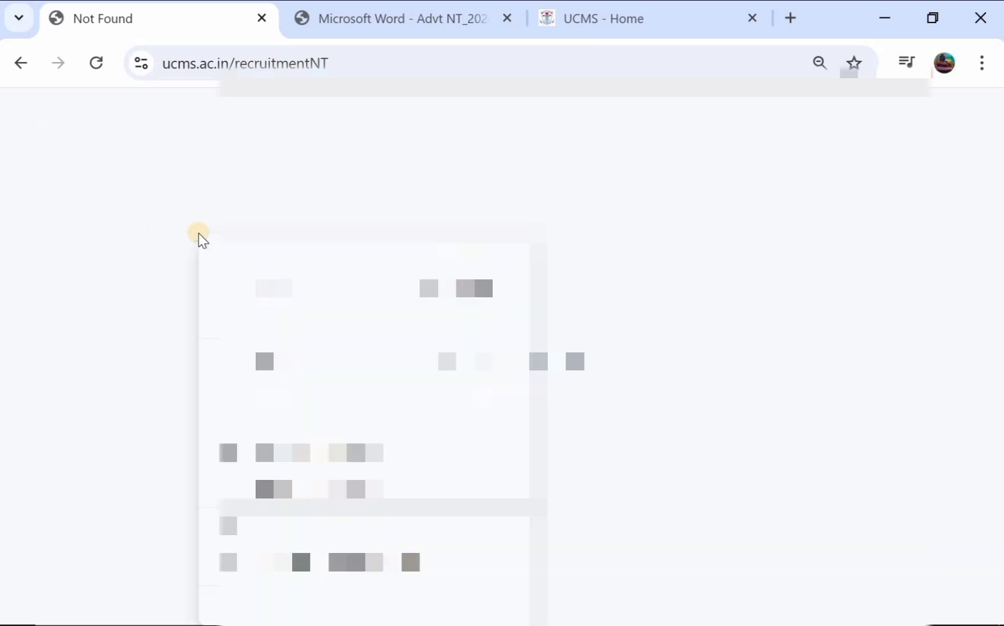
click(23, 63)
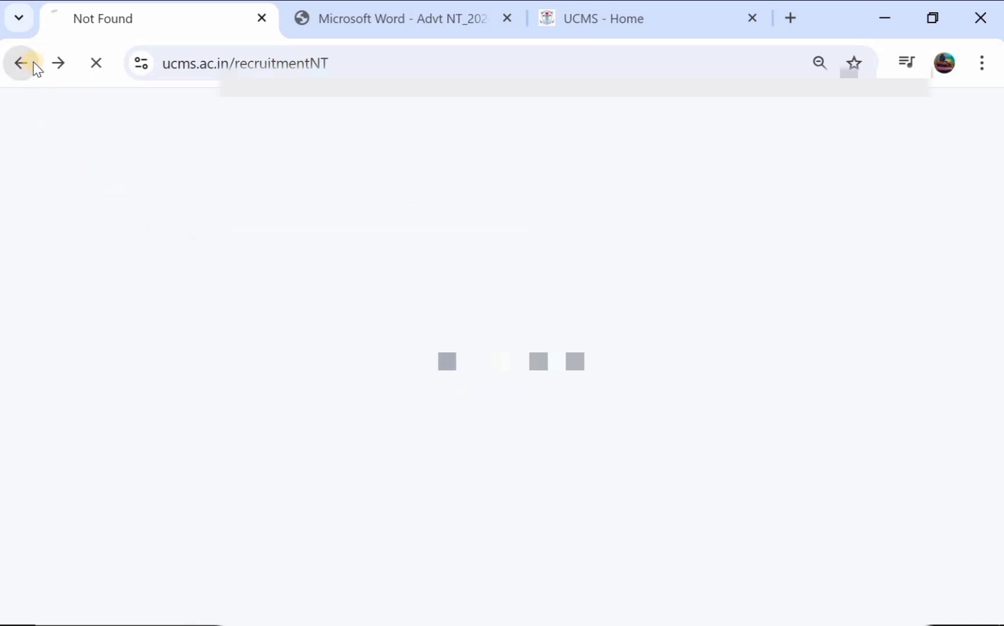
scroll(502, 353, up, 8)
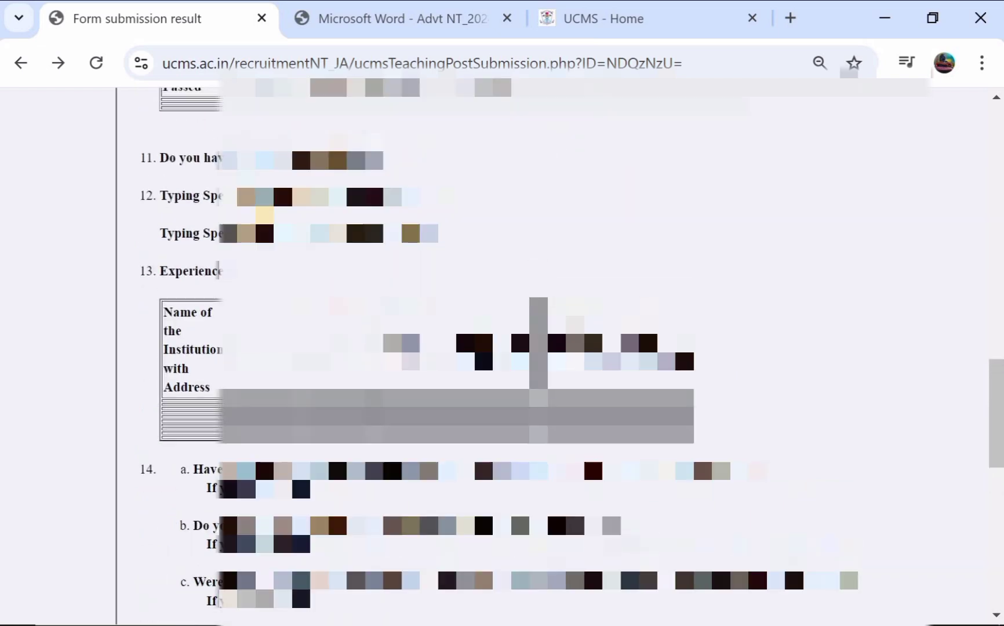
- Scroll up and down the Form submission result page to check every section of the submitted application
scroll(502, 354, up, 3)
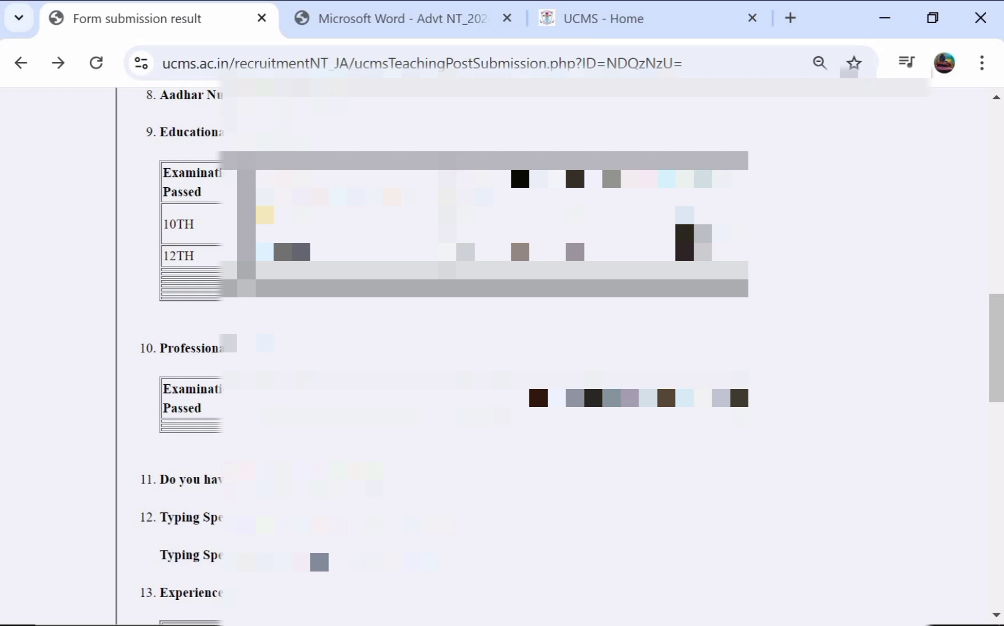
scroll(502, 353, up, 5)
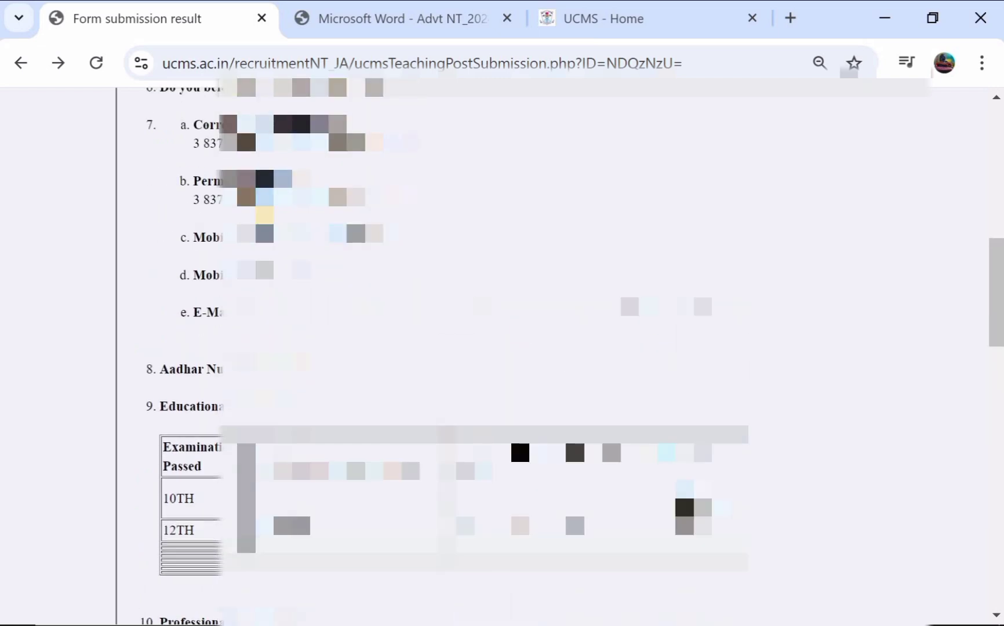
scroll(502, 354, up, 7)
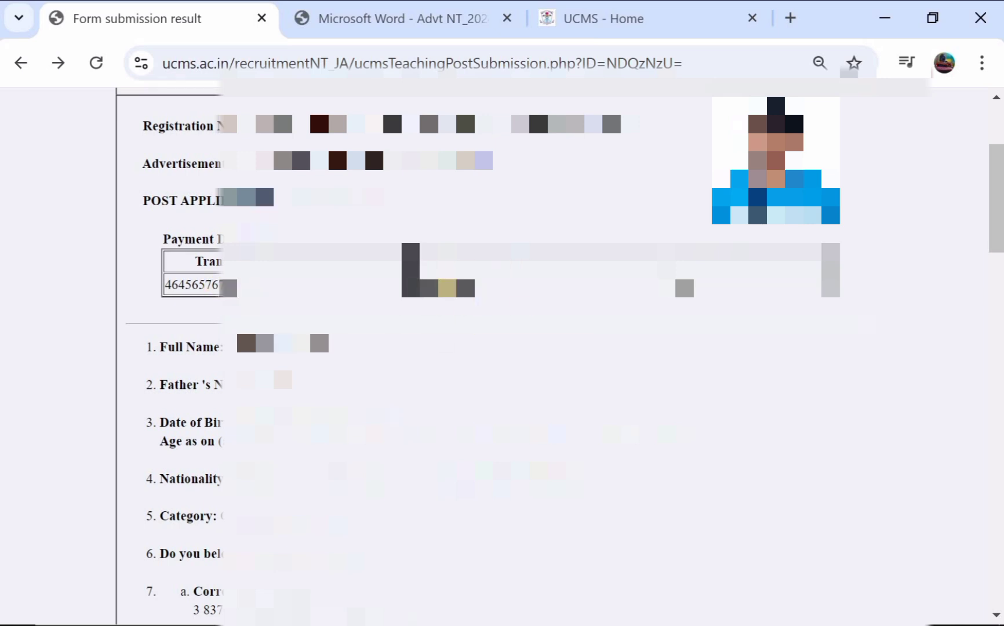
scroll(374, 302, down, 15)
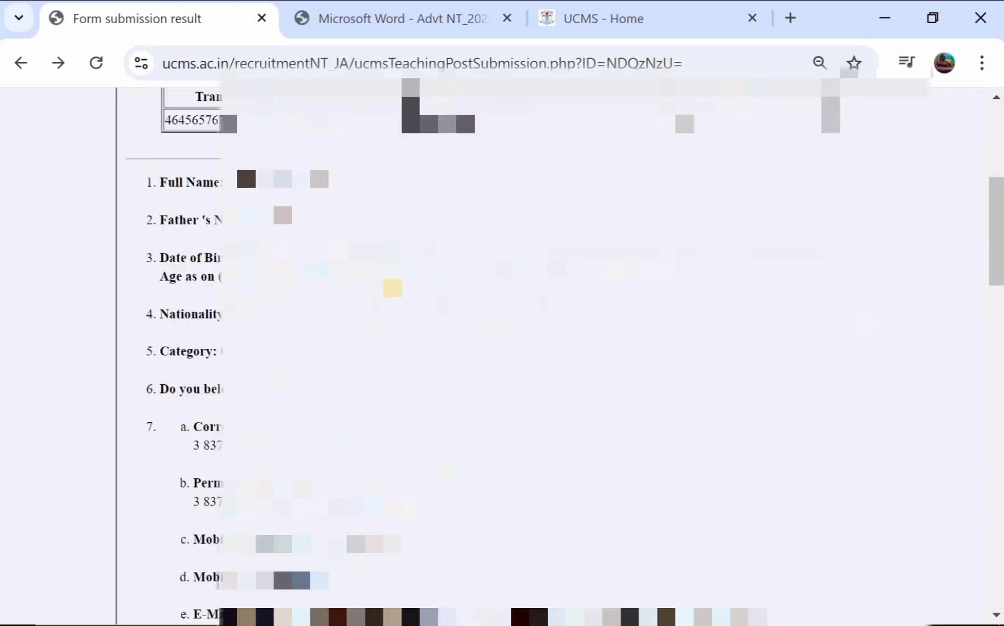
scroll(492, 348, down, 6)
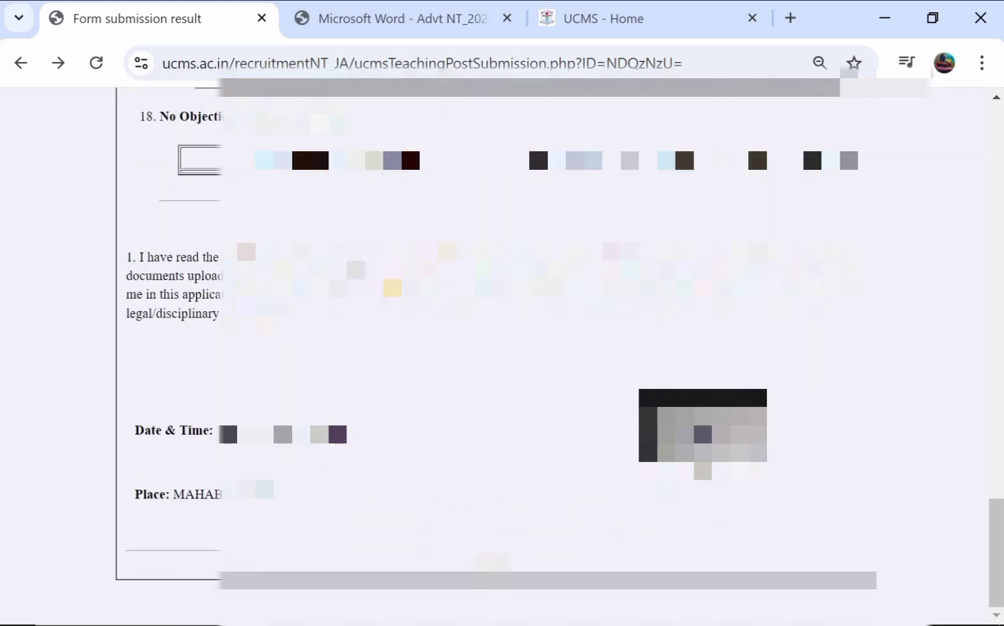
scroll(502, 347, up, 20)
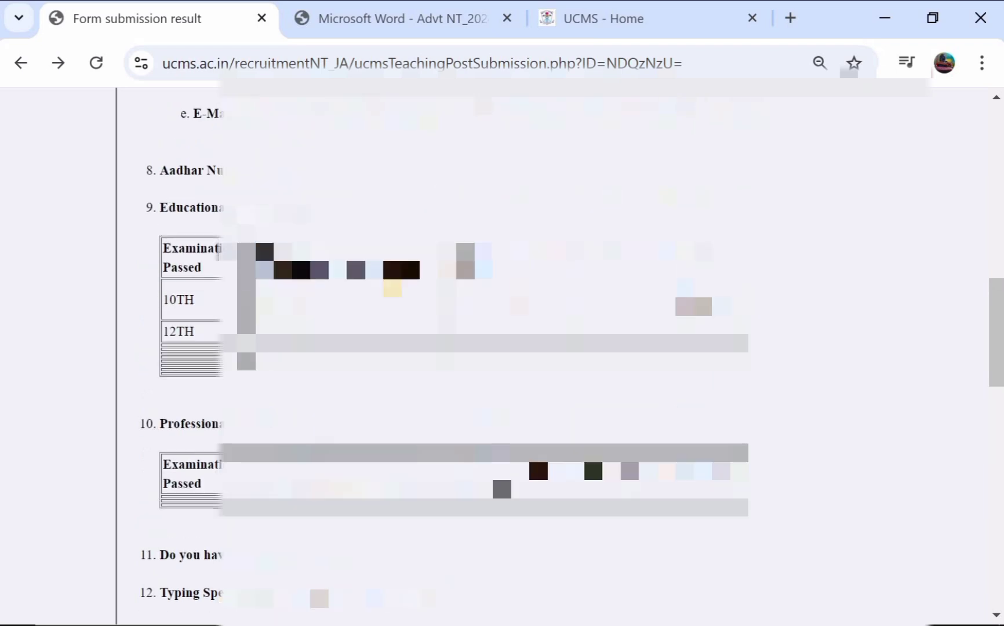
scroll(502, 347, up, 1)
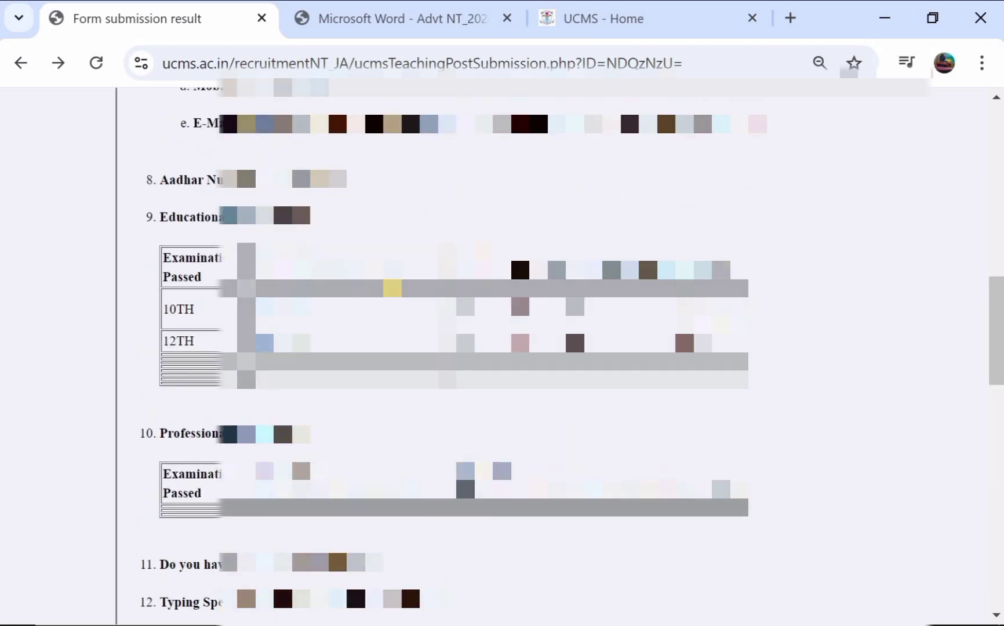
scroll(502, 348, up, 1)
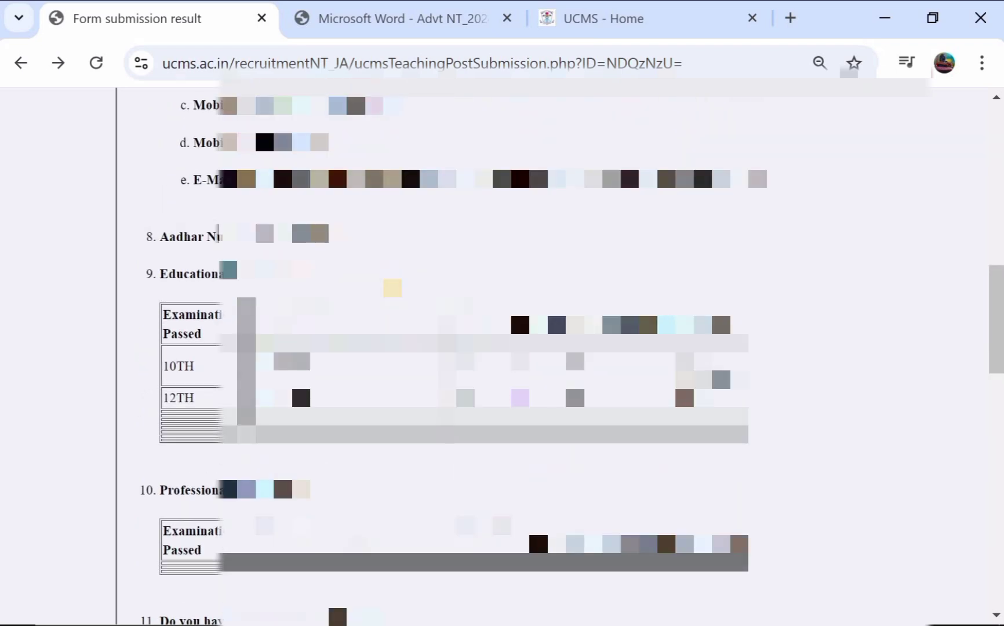
scroll(518, 309, up, 5)
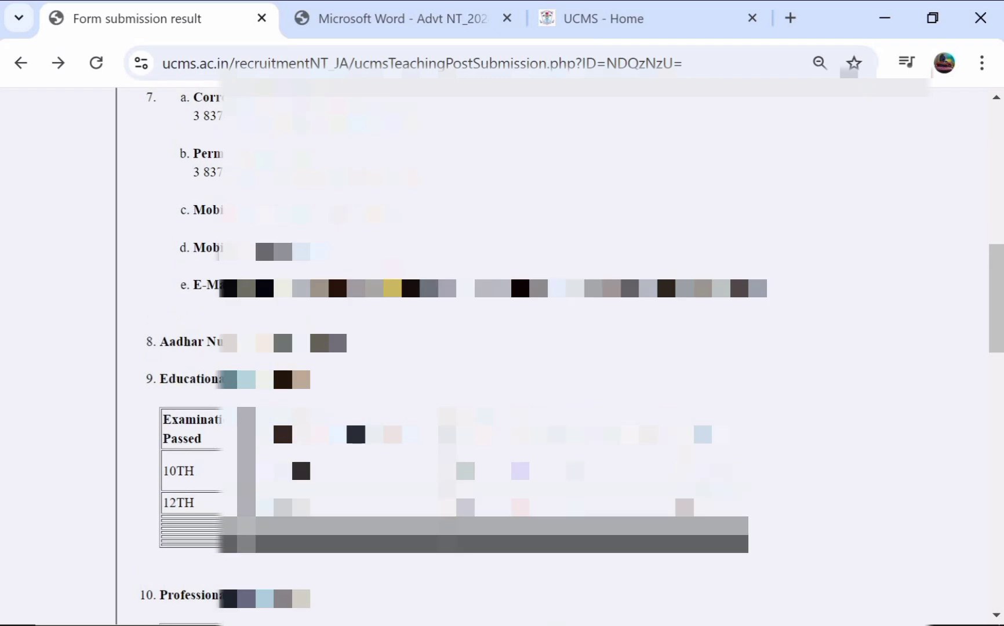
scroll(502, 348, up, 9)
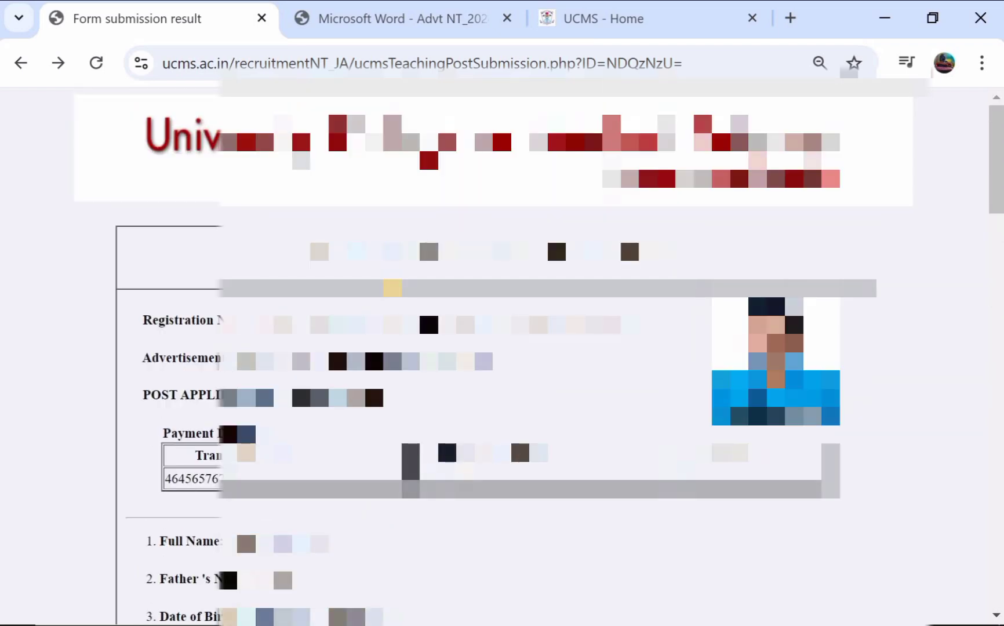
scroll(502, 348, down, 1)
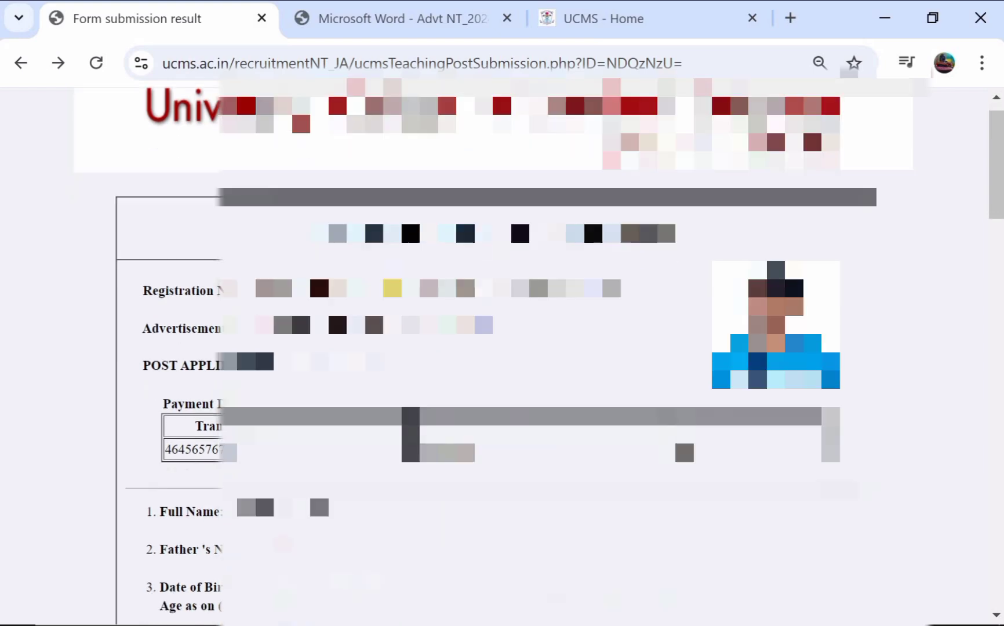
scroll(502, 348, down, 4)
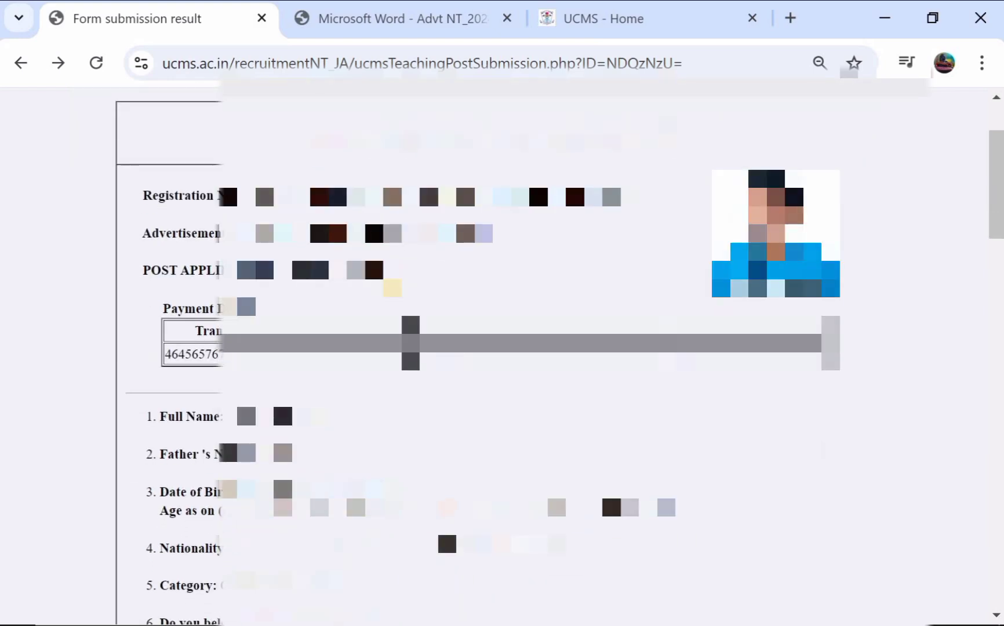
scroll(393, 288, up, 5)
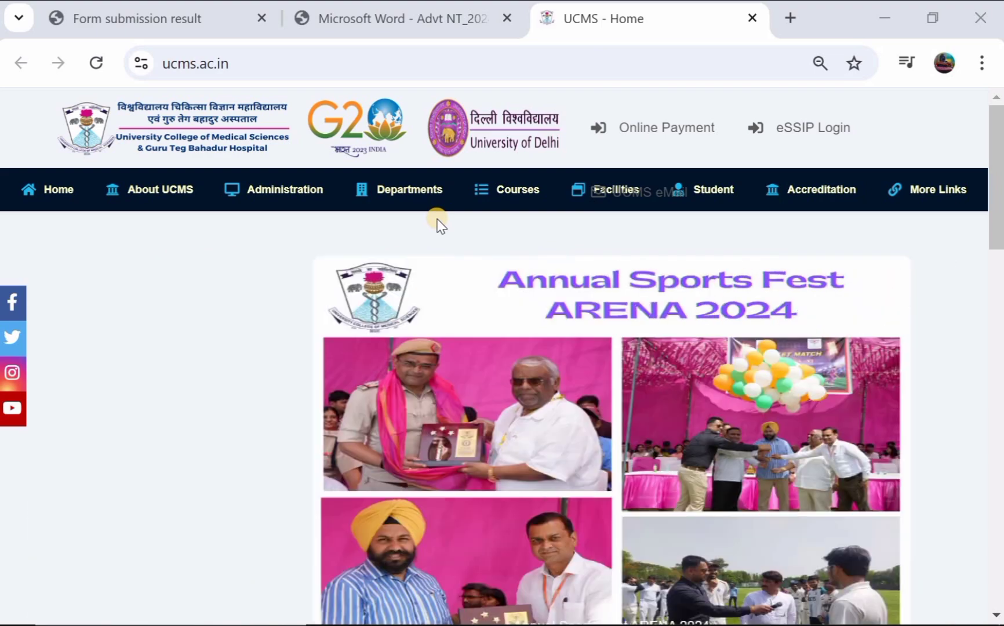
scroll(441, 225, down, 2)
scroll(440, 223, down, 4)
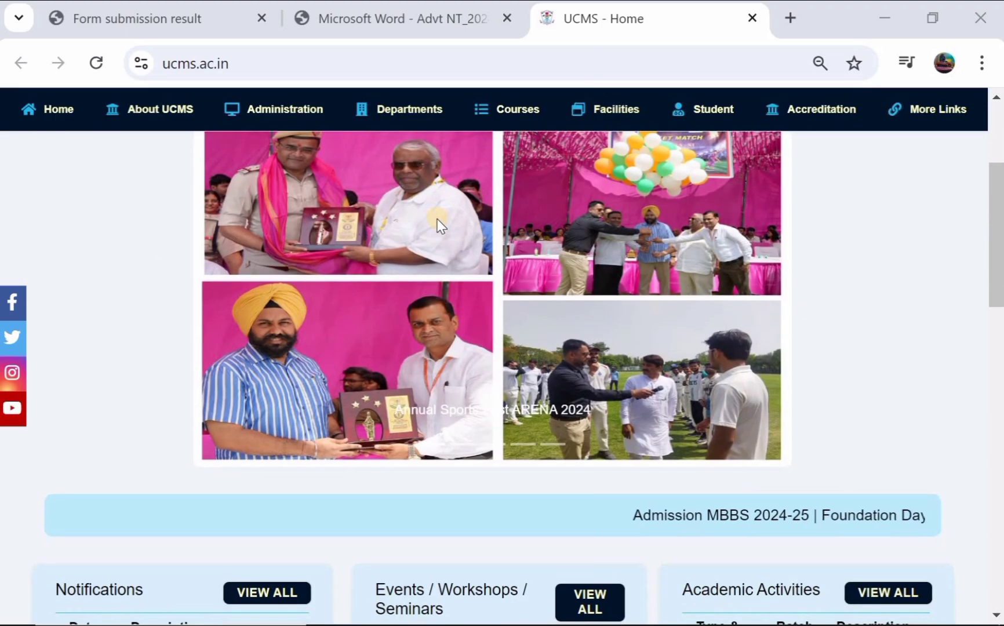
scroll(437, 219, down, 4)
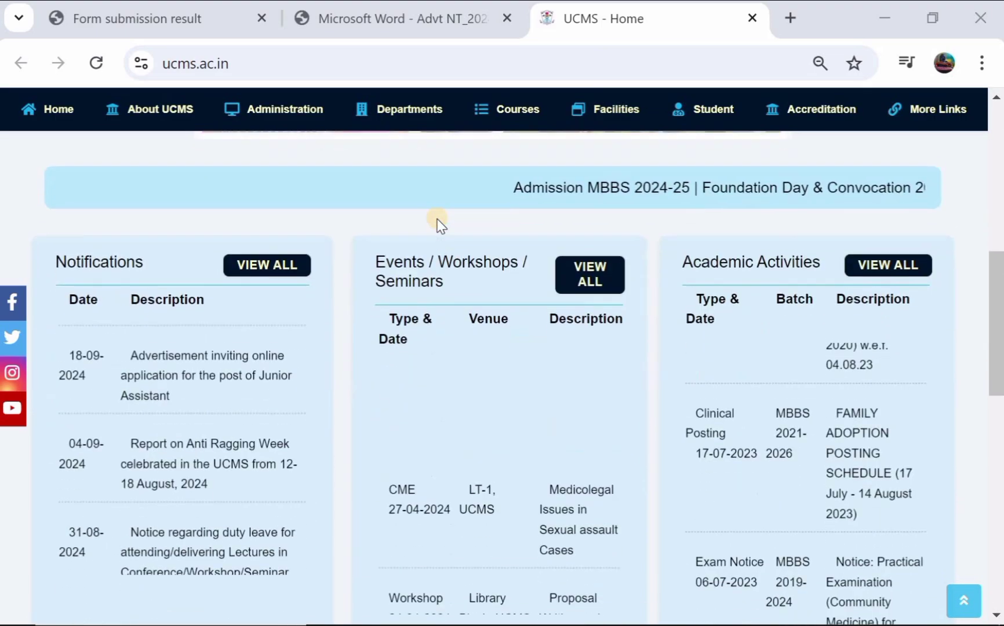
scroll(439, 225, down, 1)
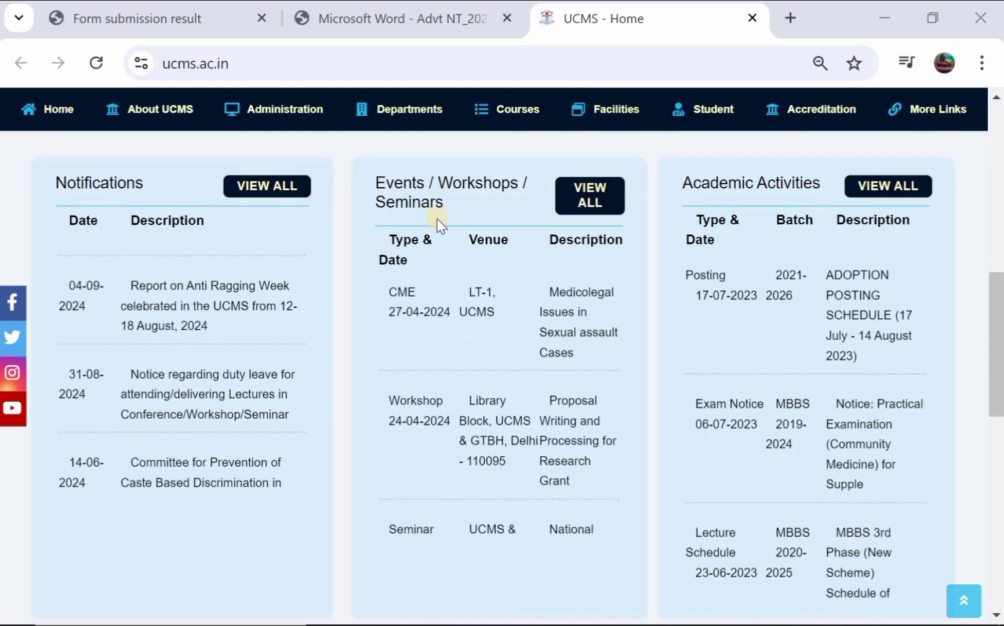
scroll(437, 223, up, 5)
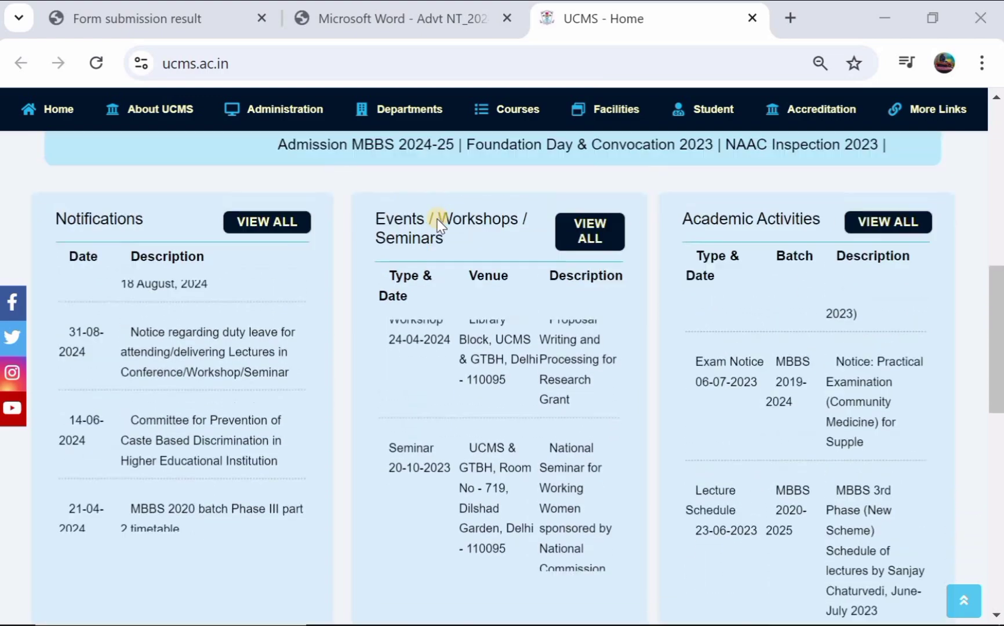